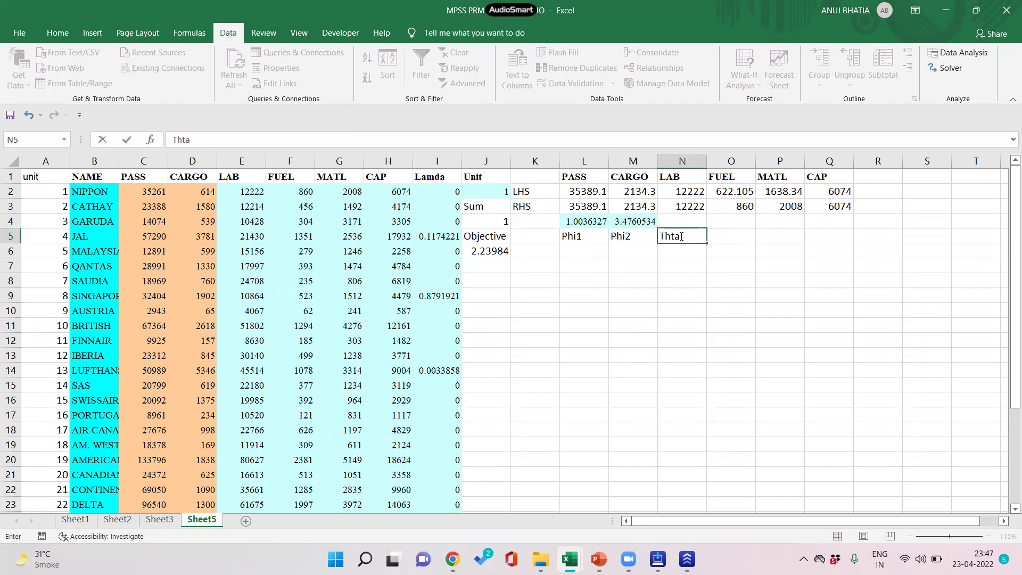
Step: Label cells N5 through Q5 as Theta1, theta2, theta3 and theta4
text(ta1)
key(Tab)
text(thet)
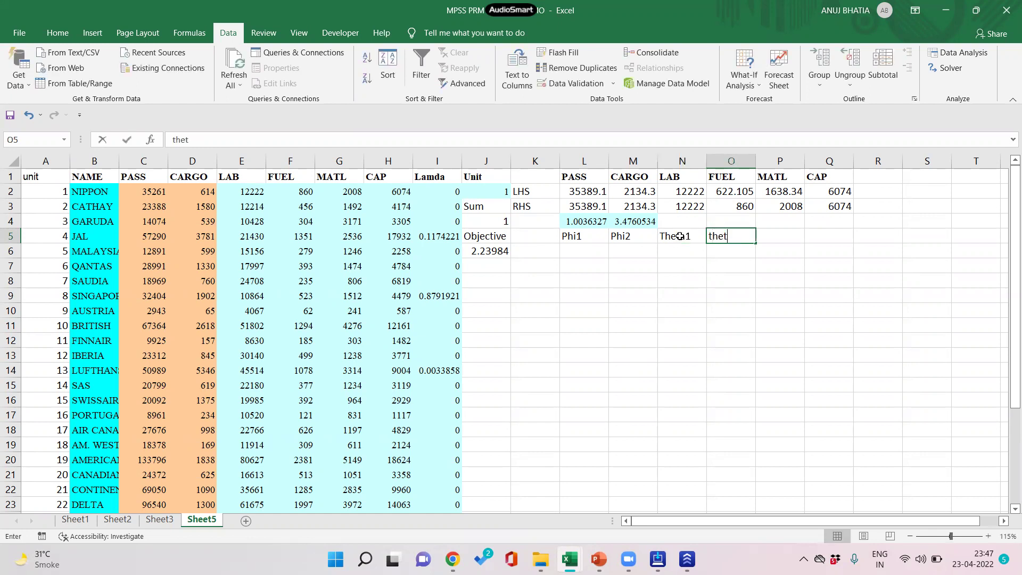
text(a2)
key(Tab)
text(thet)
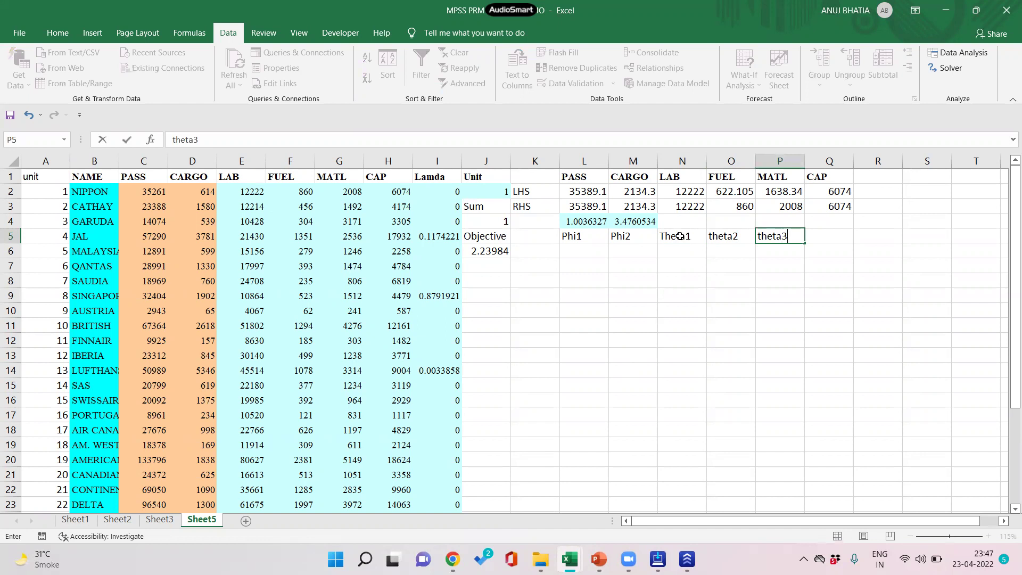
key(Tab)
text(theta)
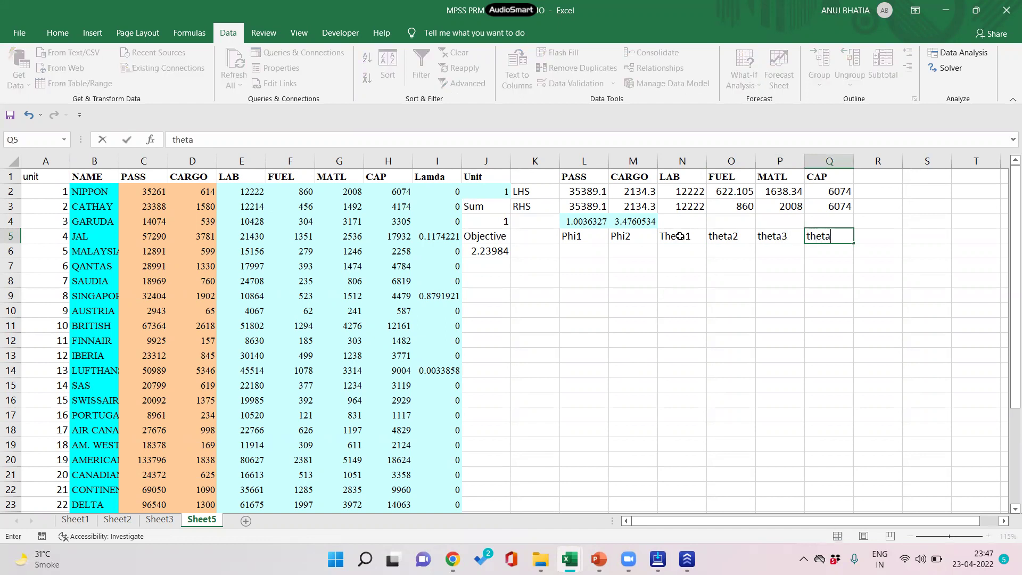
text(4)
Step: Enter 0 in N4 as the starting value for Theta1
key(Up)
key(Left)
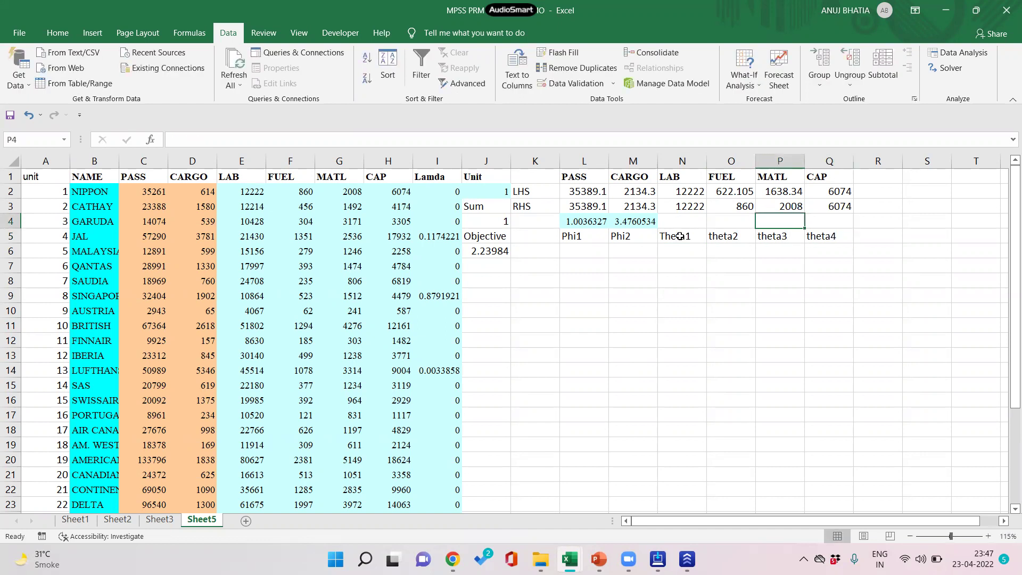
key(Left)
key(Left)
key(Left)
key(Right)
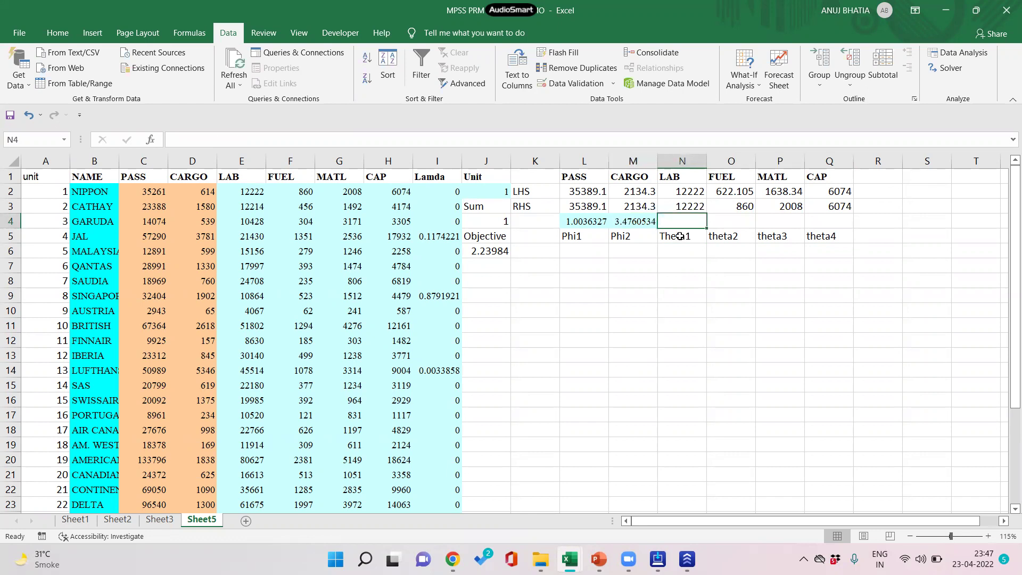
text(0)
key(Return)
key(Up)
key(Right)
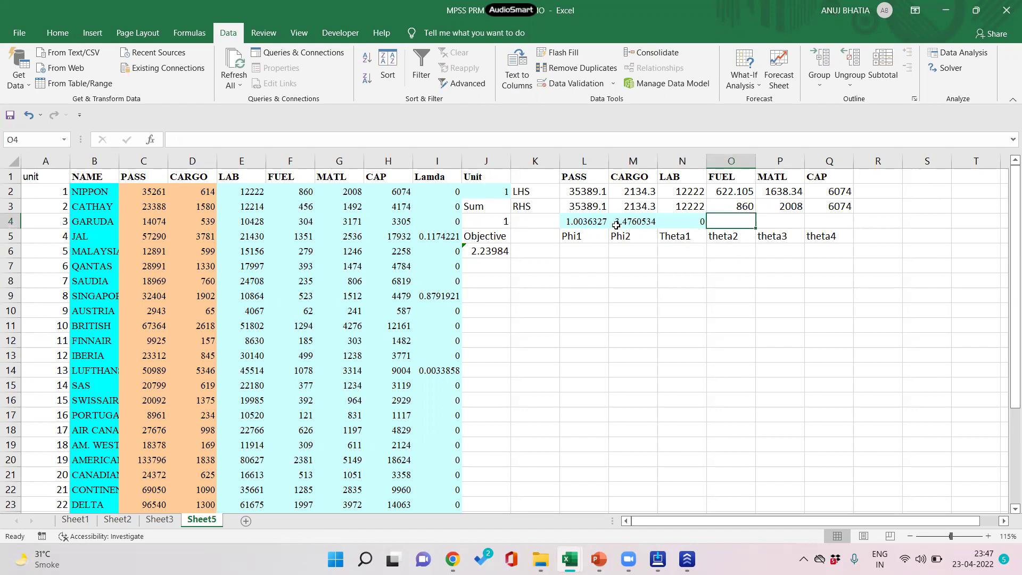
Step: Enter 0 in L4 and fill it across to Q4 to initialize all phi and theta values
click(573, 223)
text(0)
key(Return)
key(Up)
drag(609, 228, 838, 229)
click(617, 266)
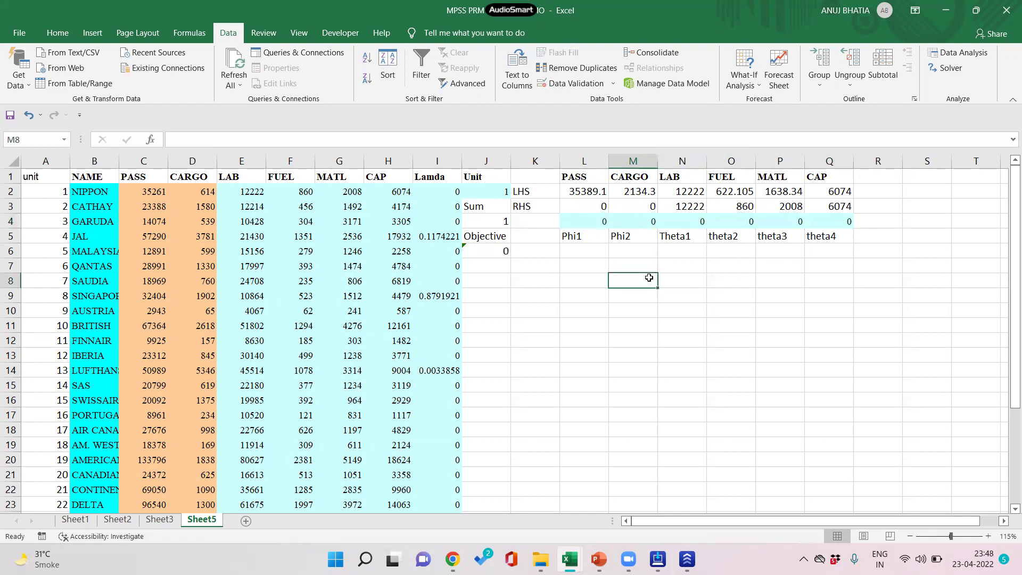
Step: Clear the RHS formulas in L3:Q3
click(587, 206)
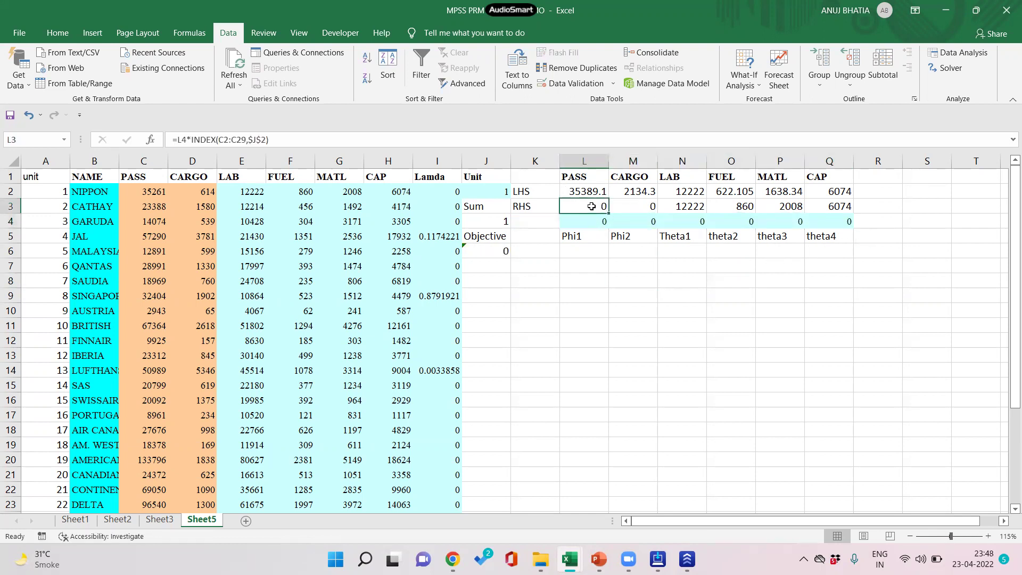
drag(591, 206, 820, 209)
key(Delete)
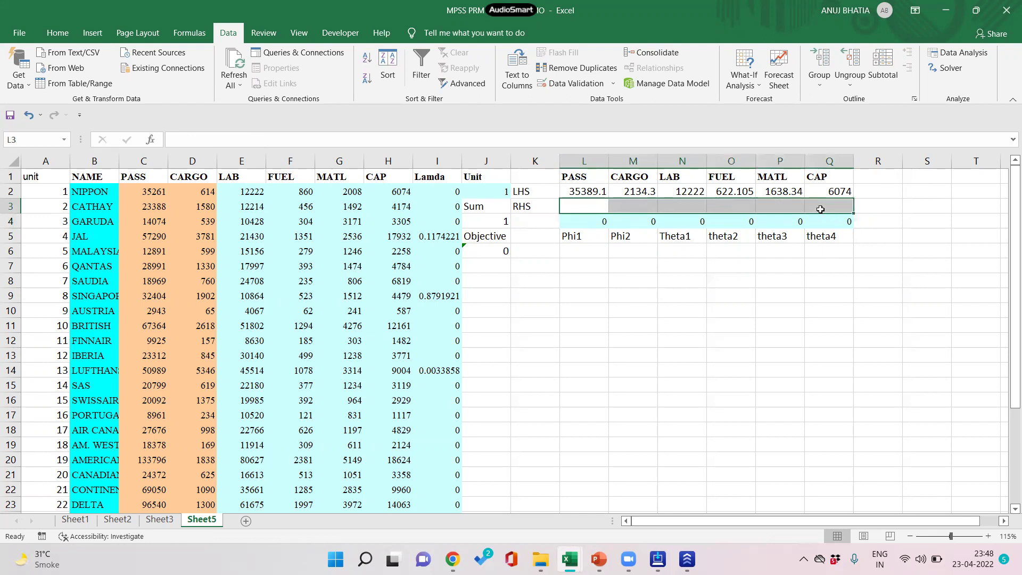
Step: Enter =L4*INDEX(C2:C29,$J$2) in L3 and fill the RHS formula across to Q3
click(600, 210)
text(=)
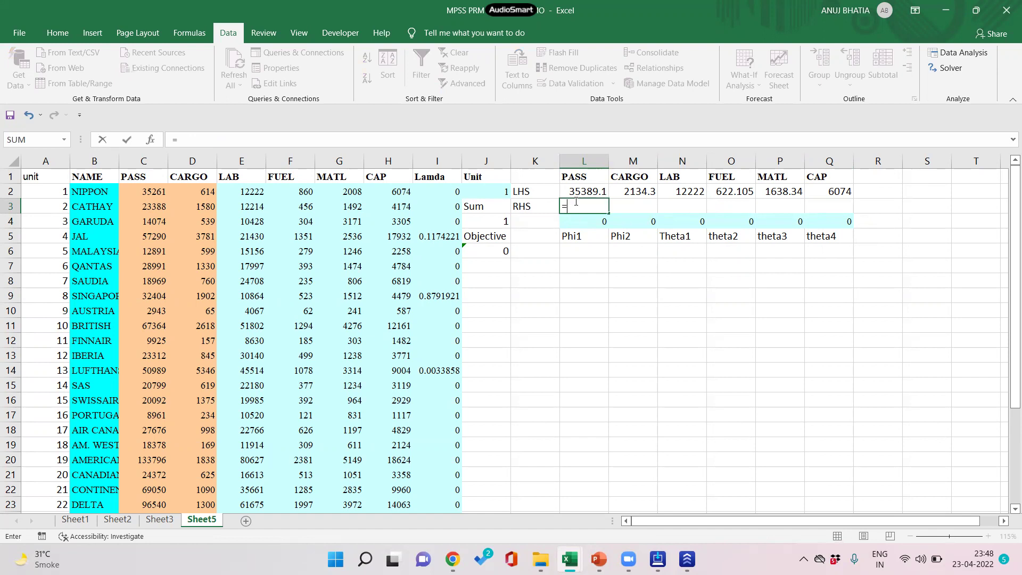
click(585, 221)
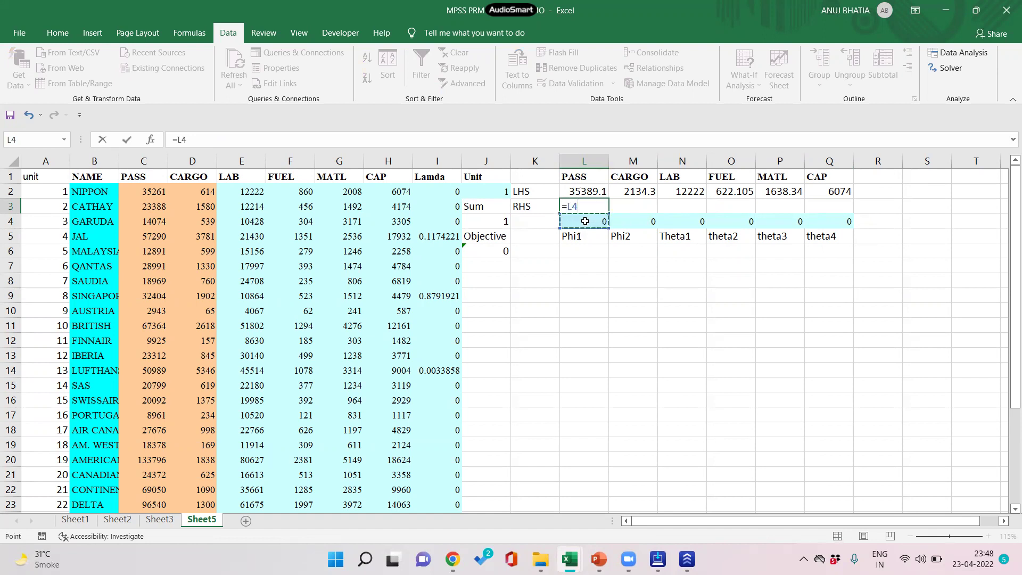
text(*INDEX()
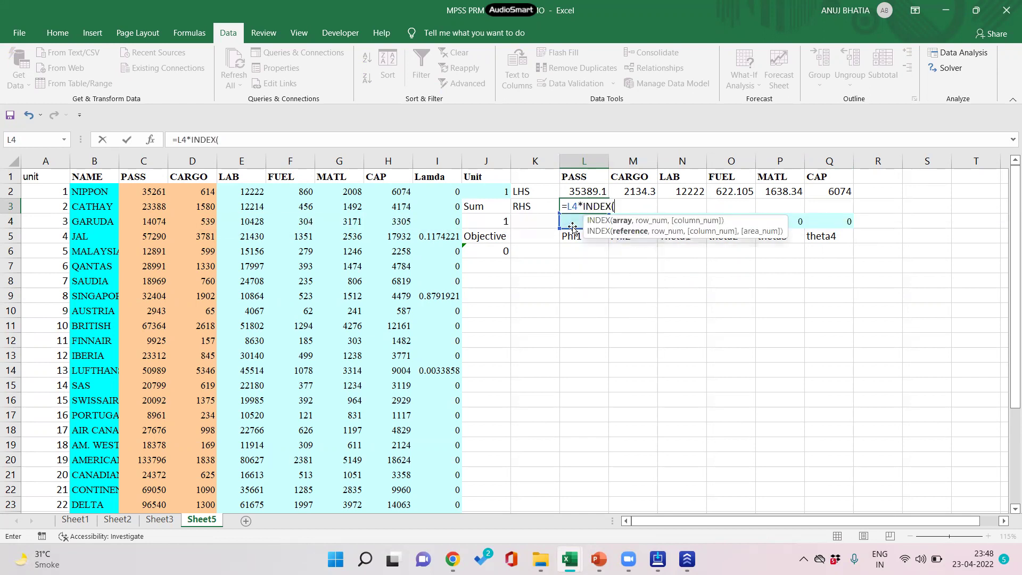
click(136, 192)
key(ctrl+shift+Down)
text(,)
click(467, 190)
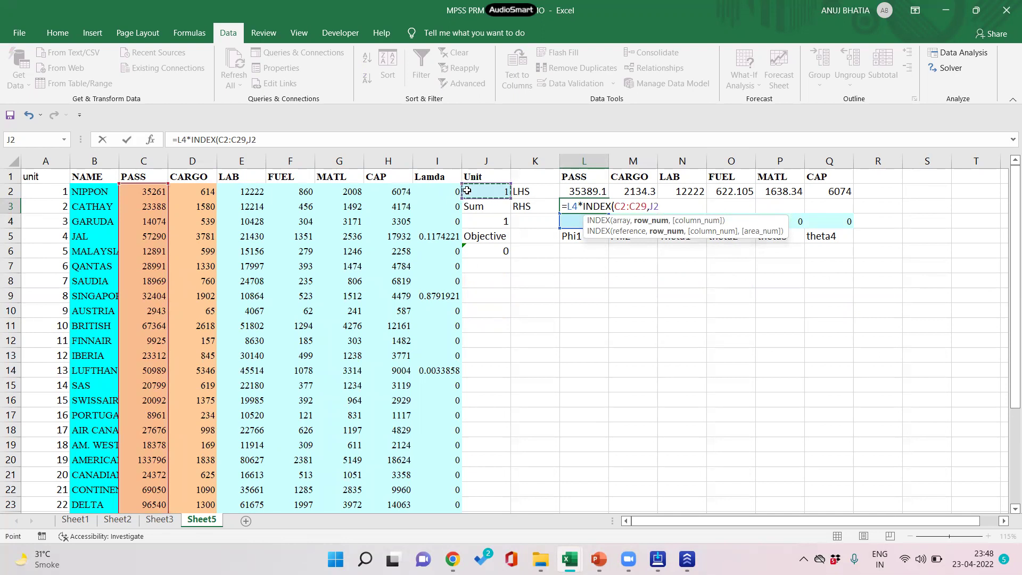
key(F4)
text())
key(Return)
click(599, 207)
drag(609, 213, 833, 207)
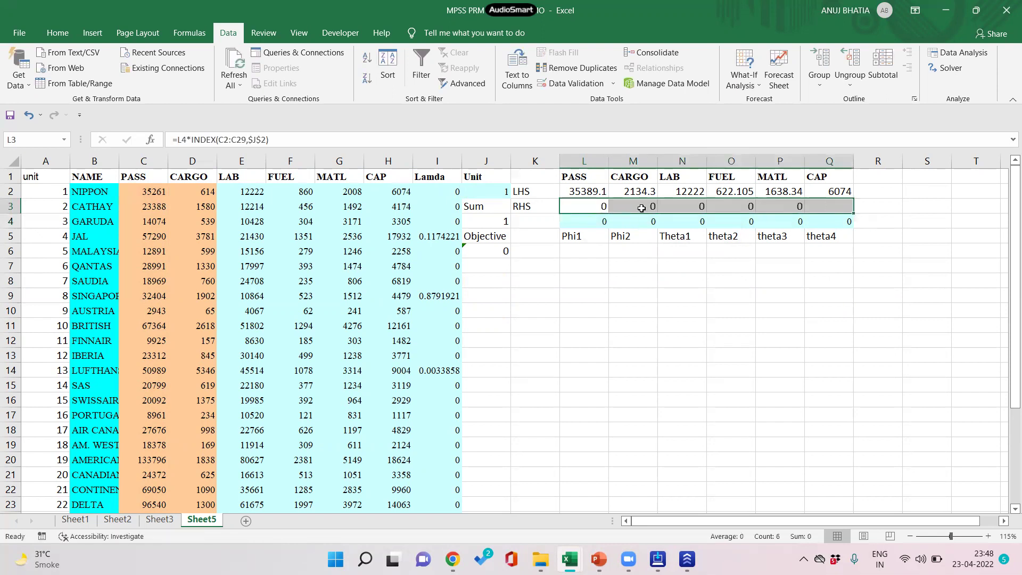
Step: Check the cell references in the filled RHS formulas for CARGO in M3 and LAB in N3
double_click(641, 207)
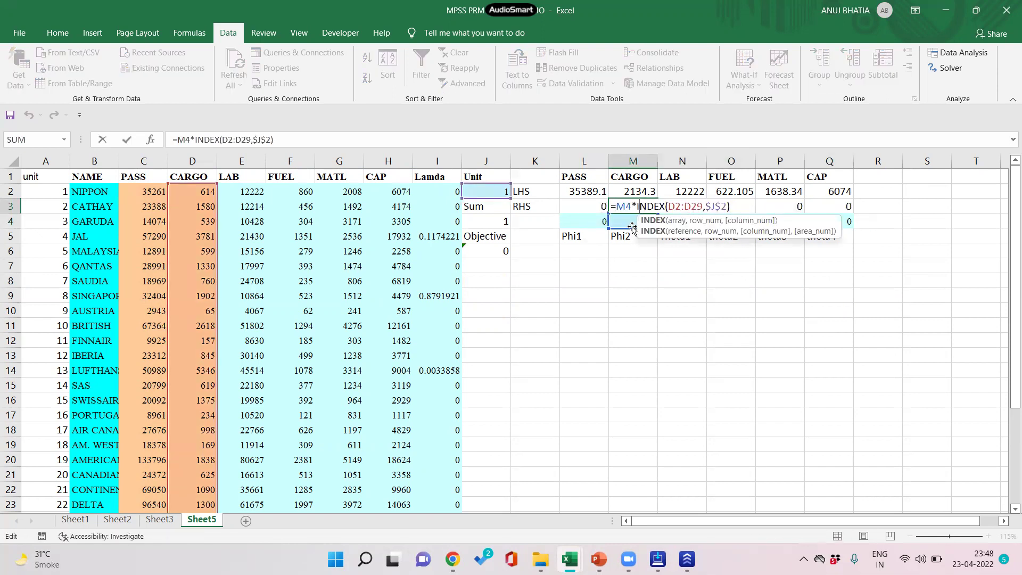
key(Escape)
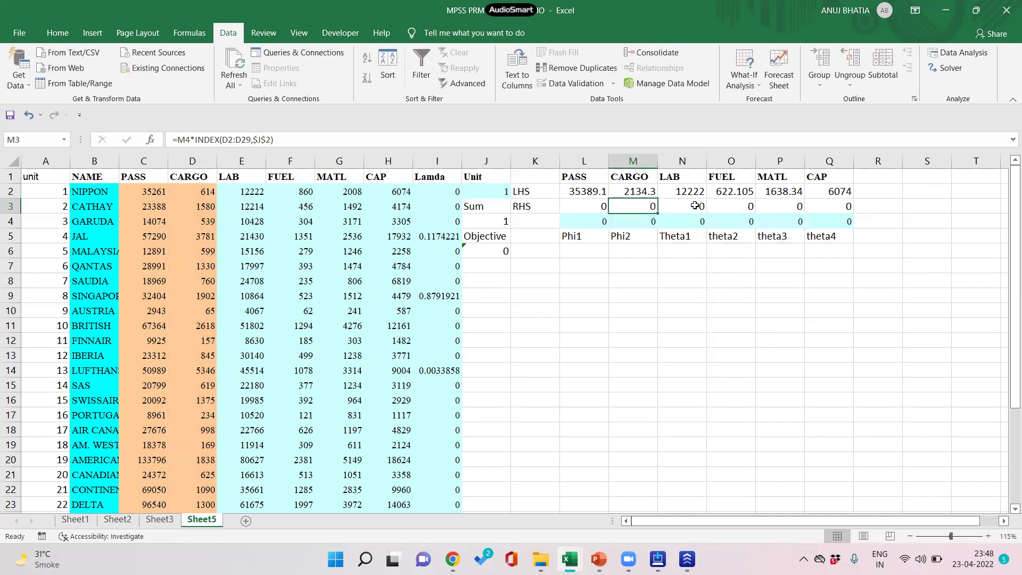
double_click(694, 206)
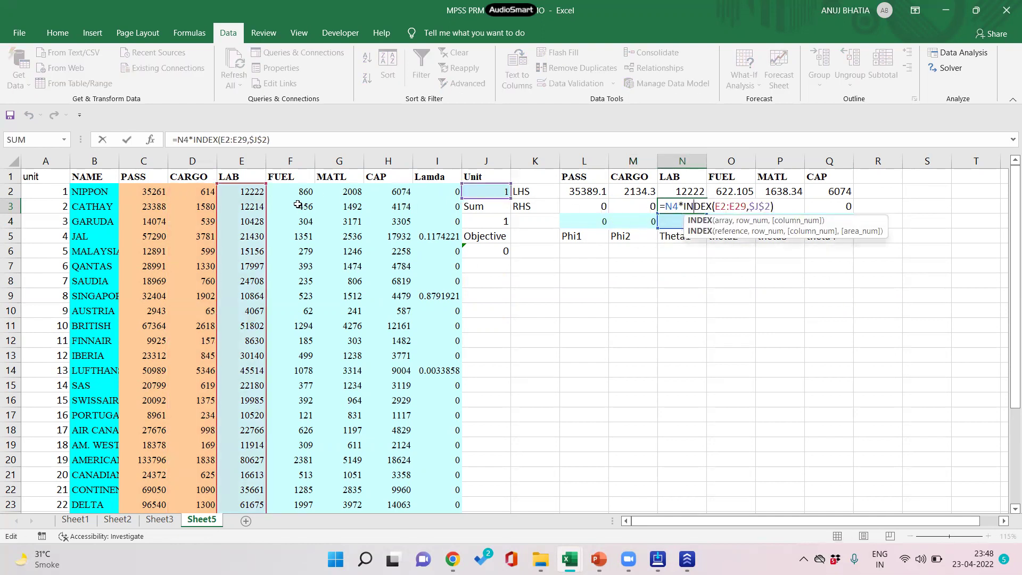
key(Escape)
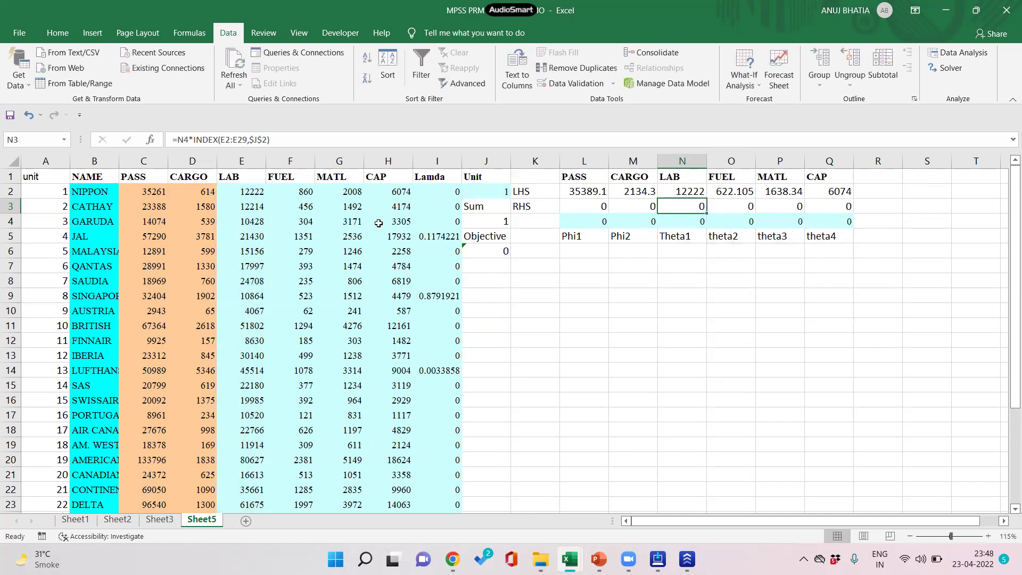
double_click(680, 209)
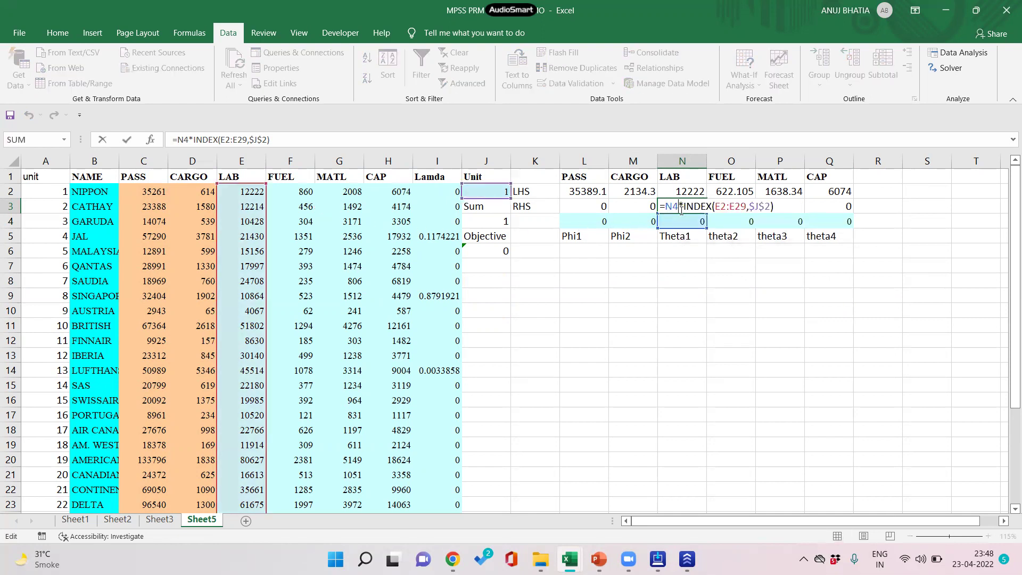
key(Escape)
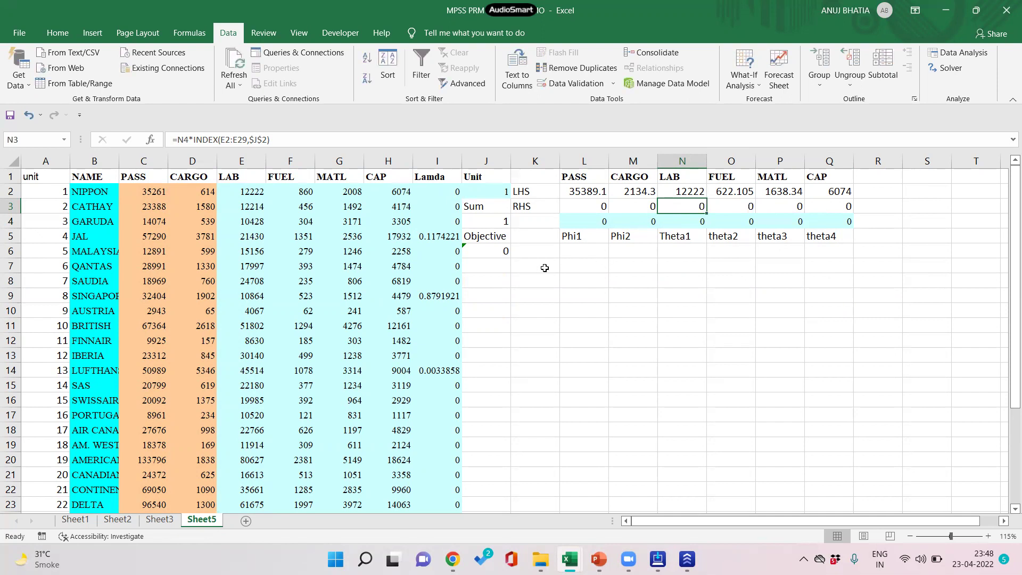
Step: Clear the objective formula in J6
click(572, 267)
click(535, 254)
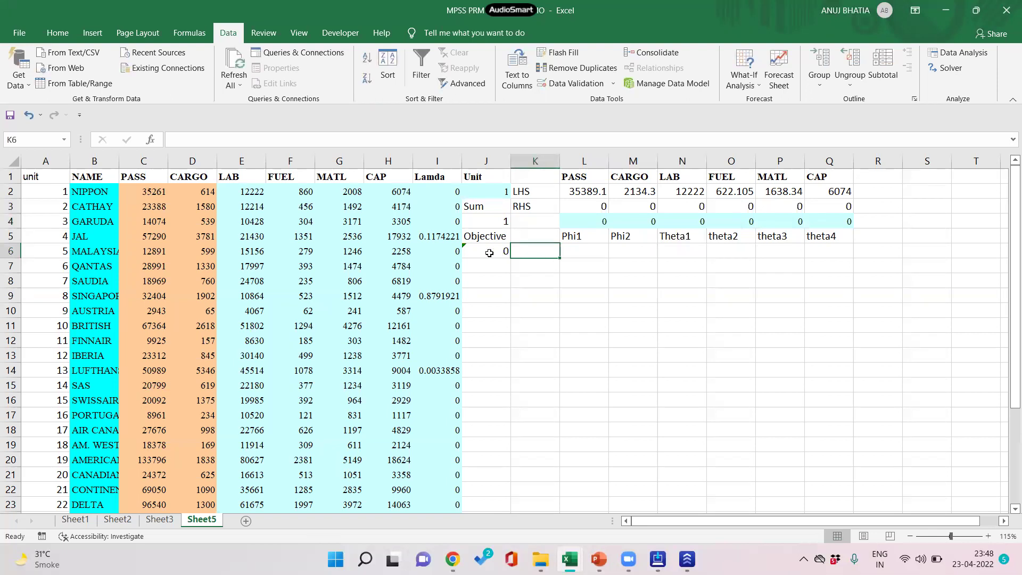
click(489, 253)
key(Delete)
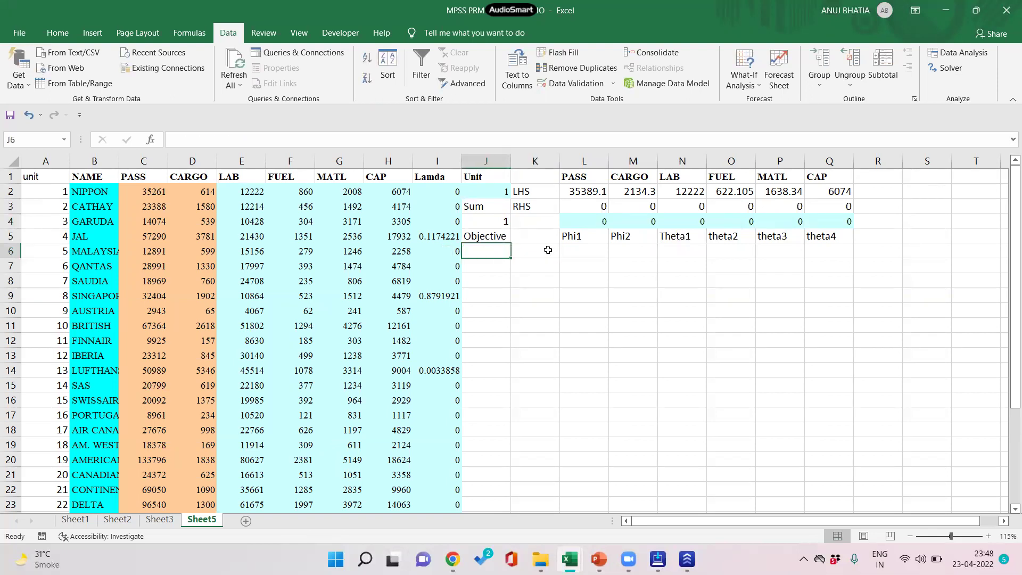
Step: Label K6 AveragePhi and compute =AVERAGE(L4:M4) in K7
click(550, 249)
text(Average Phi)
key(Return)
text(=a)
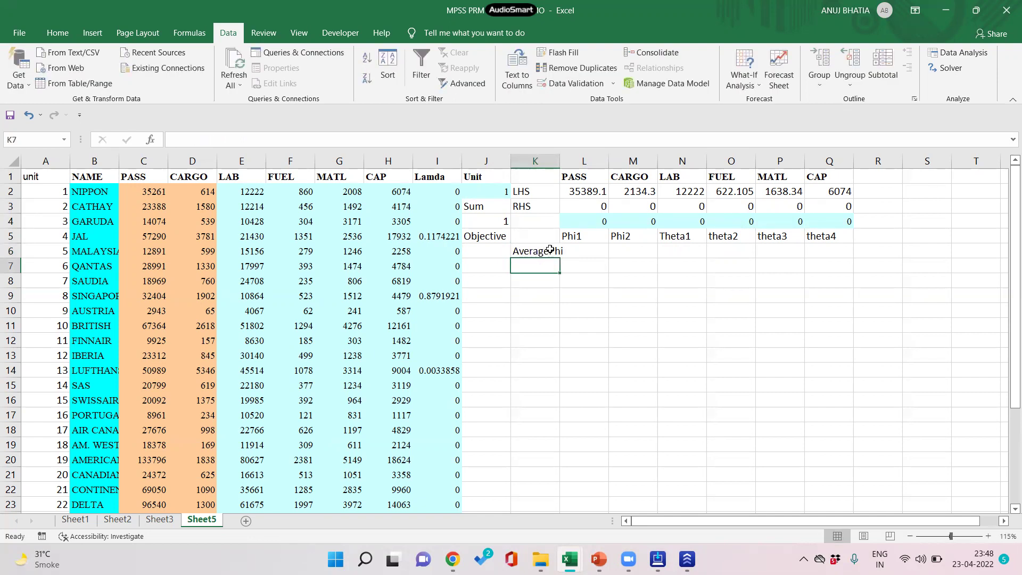
text(ver)
key(Tab)
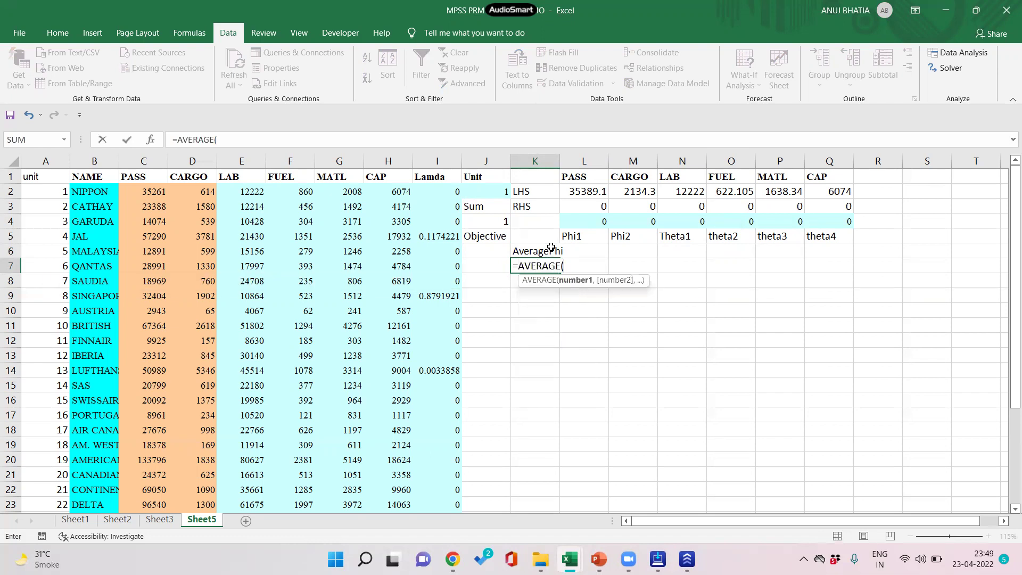
drag(588, 228, 624, 222)
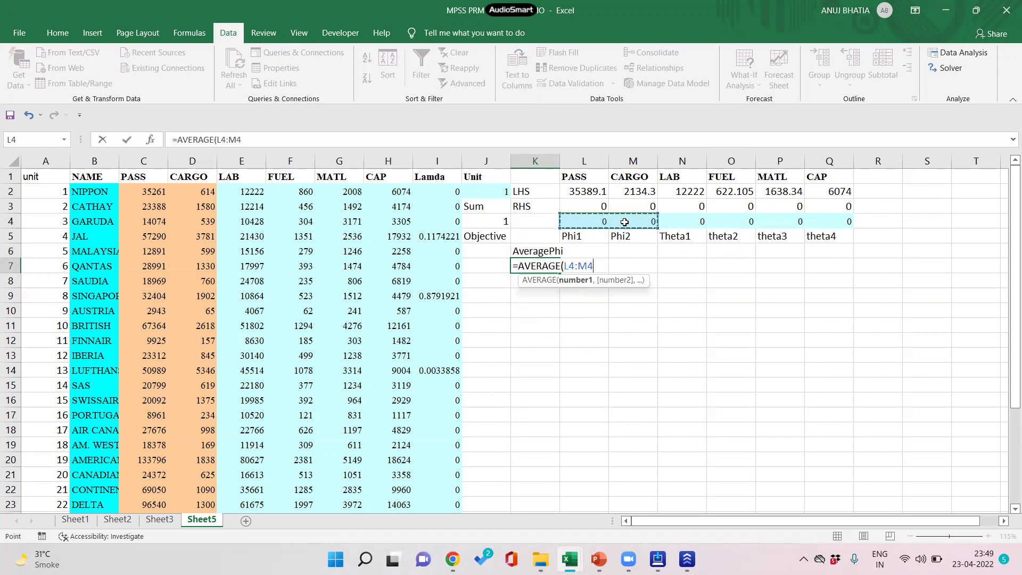
text())
key(Return)
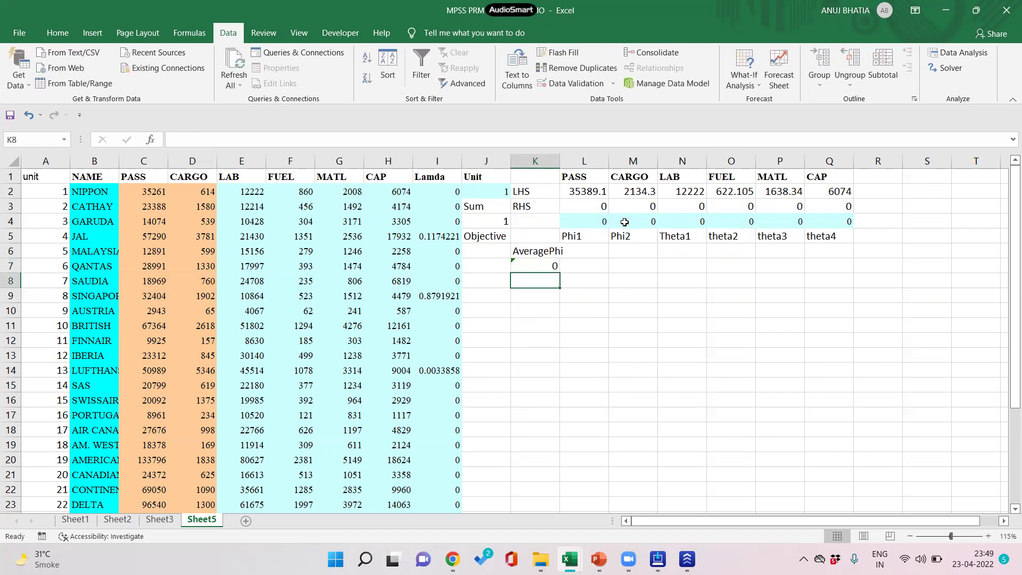
Step: Label L6 AverageTheta with =AVERAGE(N4:Q4) in L7, and autofit the width of column K
click(588, 256)
text(Av)
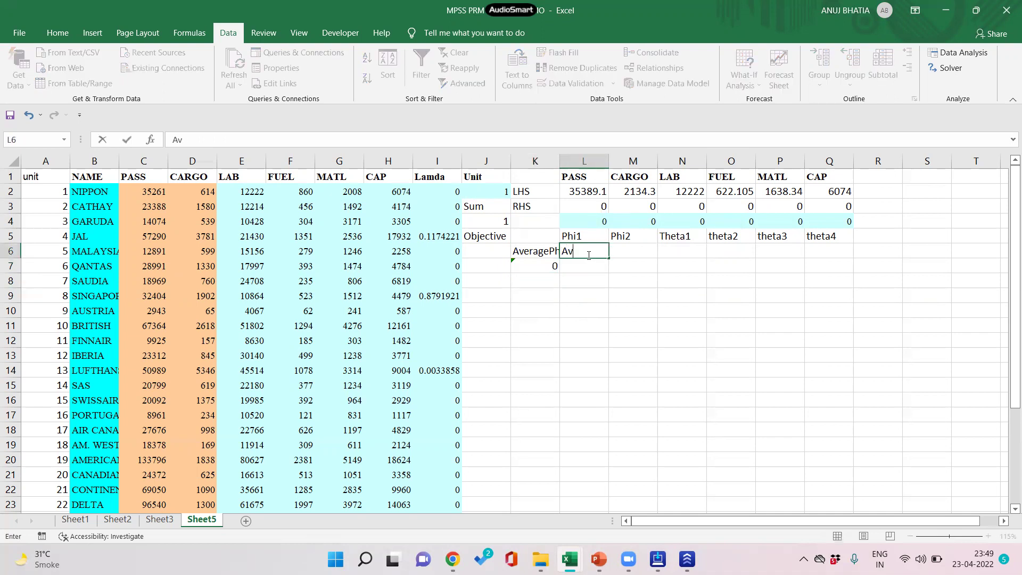
text(erageTheta)
key(Return)
text(=)
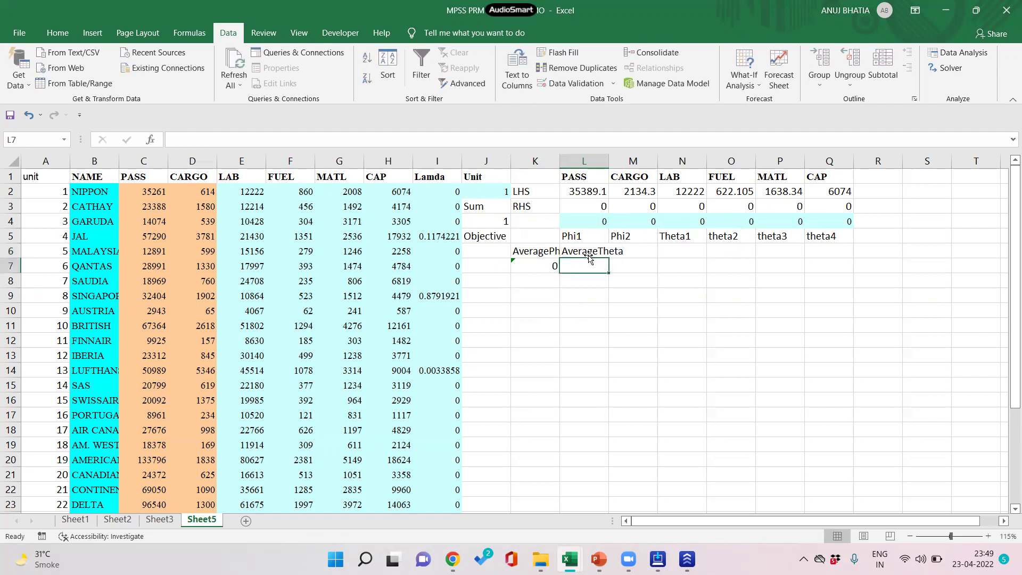
text(aver)
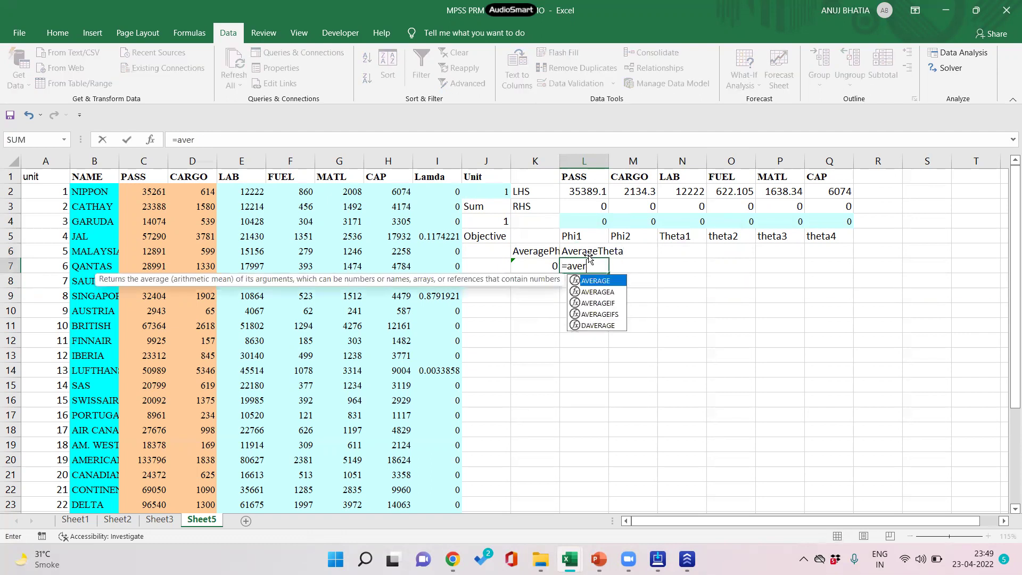
key(Tab)
drag(687, 221, 816, 217)
text())
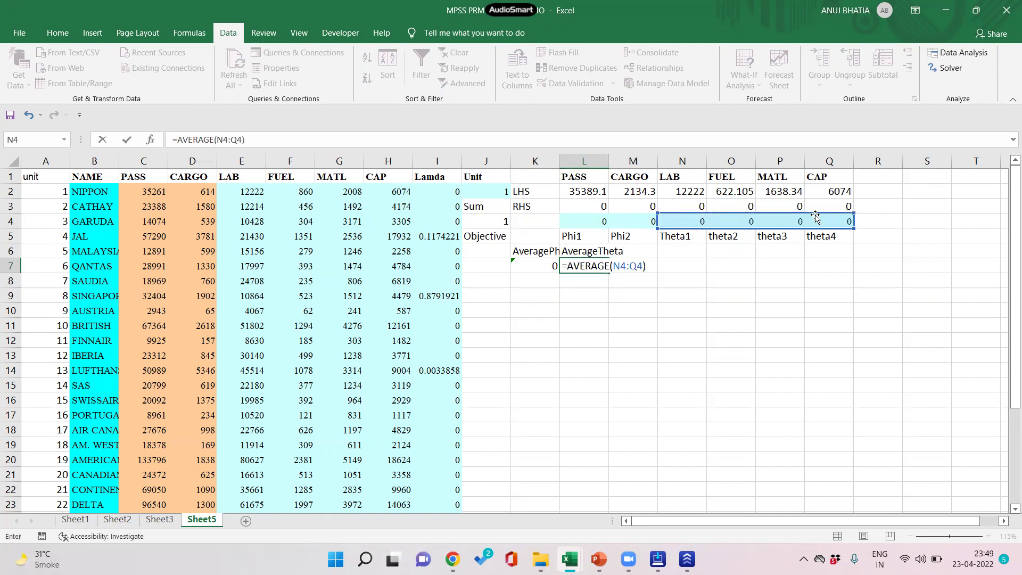
key(Return)
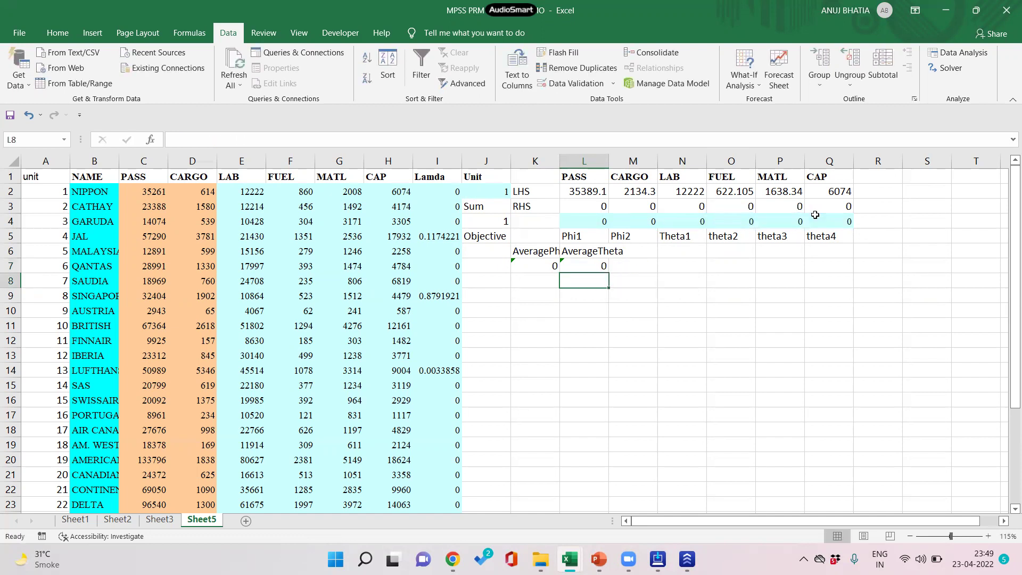
double_click(559, 161)
Step: Enter the objective formula =L7-K7 in J6, subtracting AveragePhi from AverageTheta
click(489, 253)
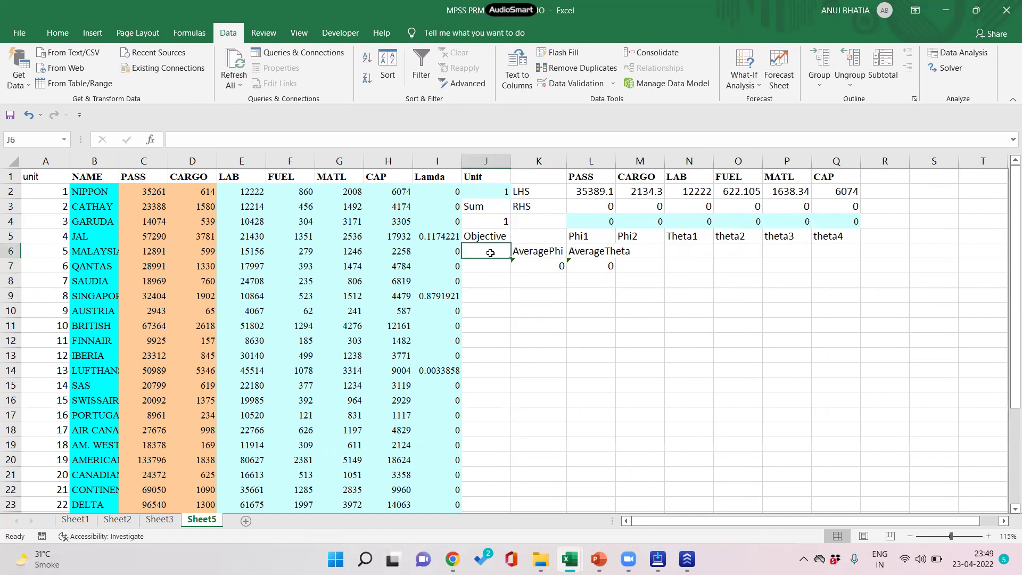
text(=)
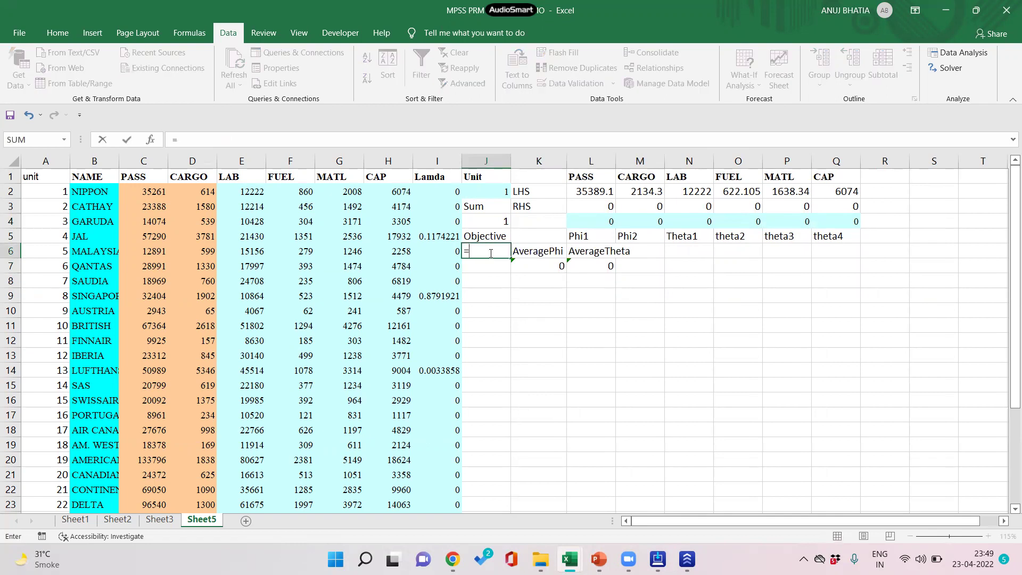
click(548, 265)
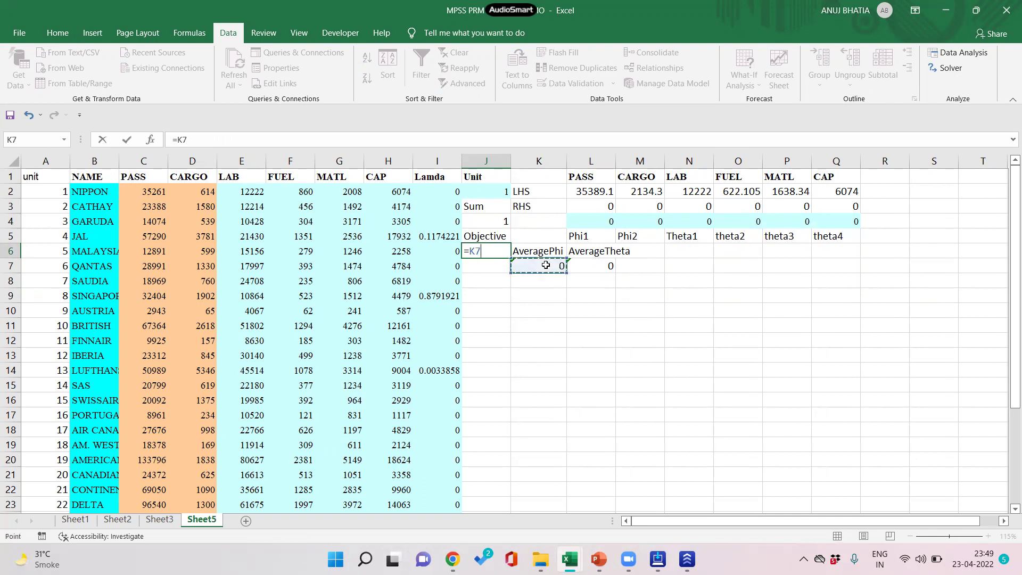
click(576, 267)
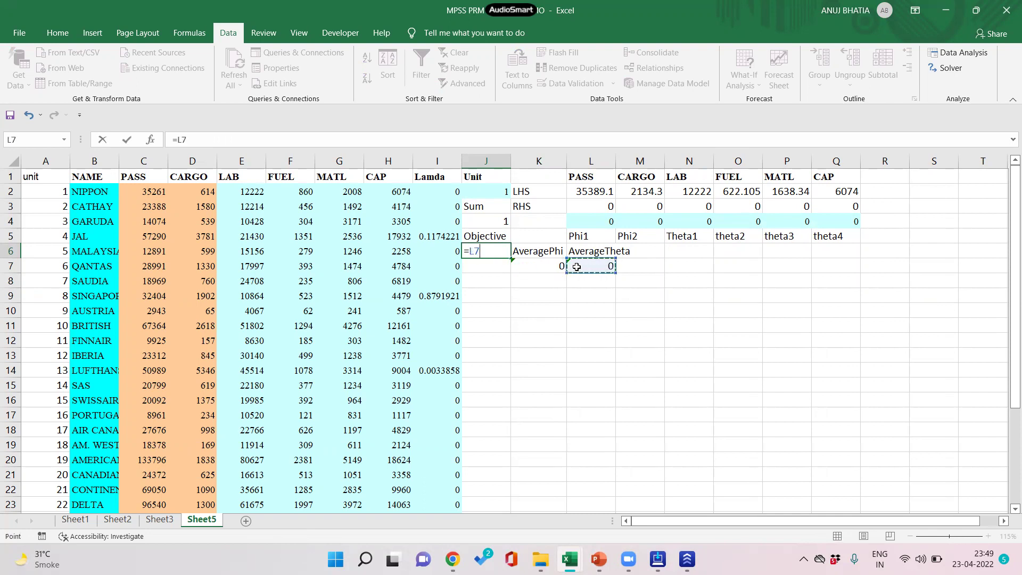
text(-)
click(547, 270)
key(Return)
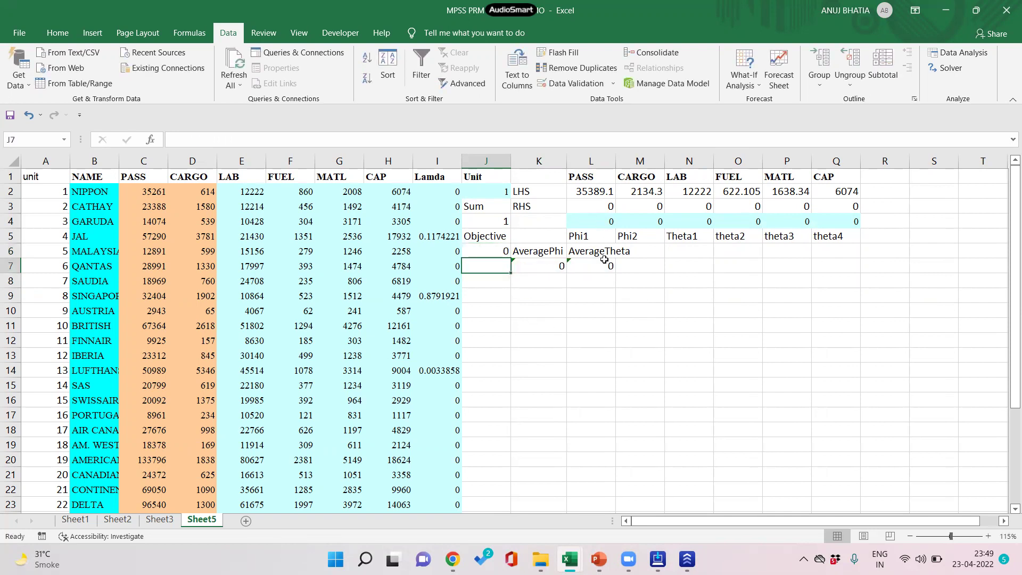
Step: Open Solver and delete all four existing constraints from the model
click(950, 69)
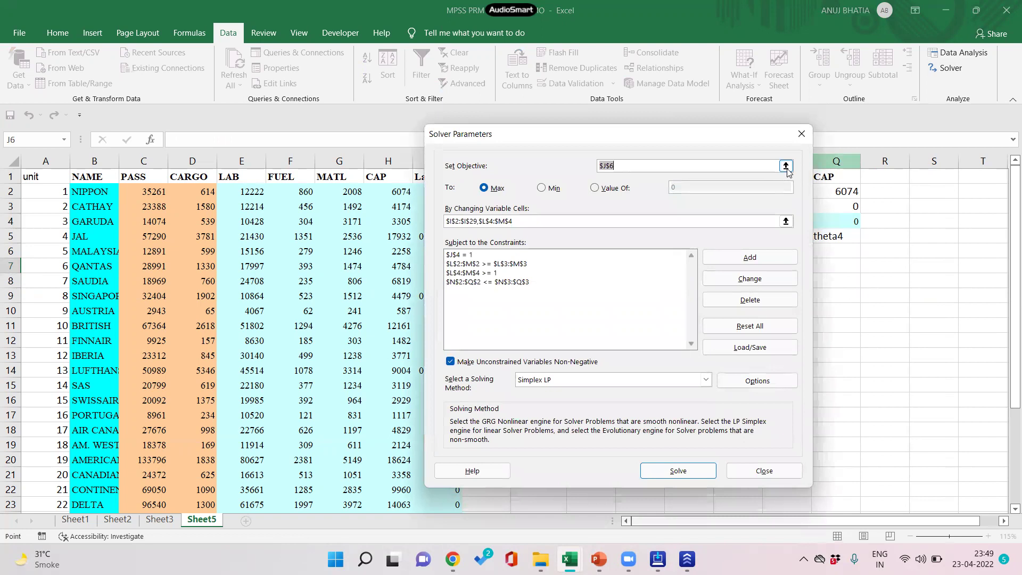
click(468, 257)
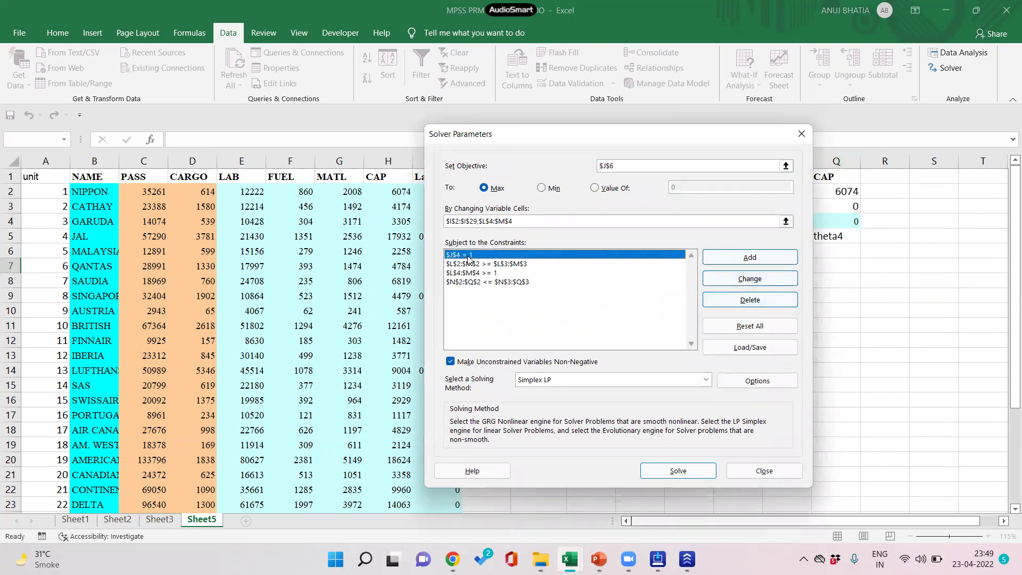
click(719, 293)
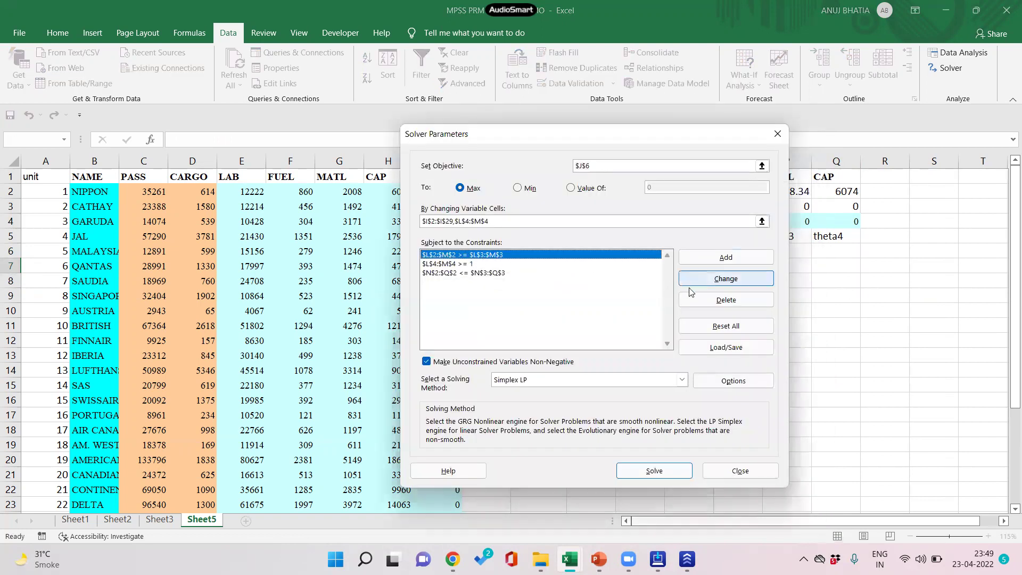
click(691, 296)
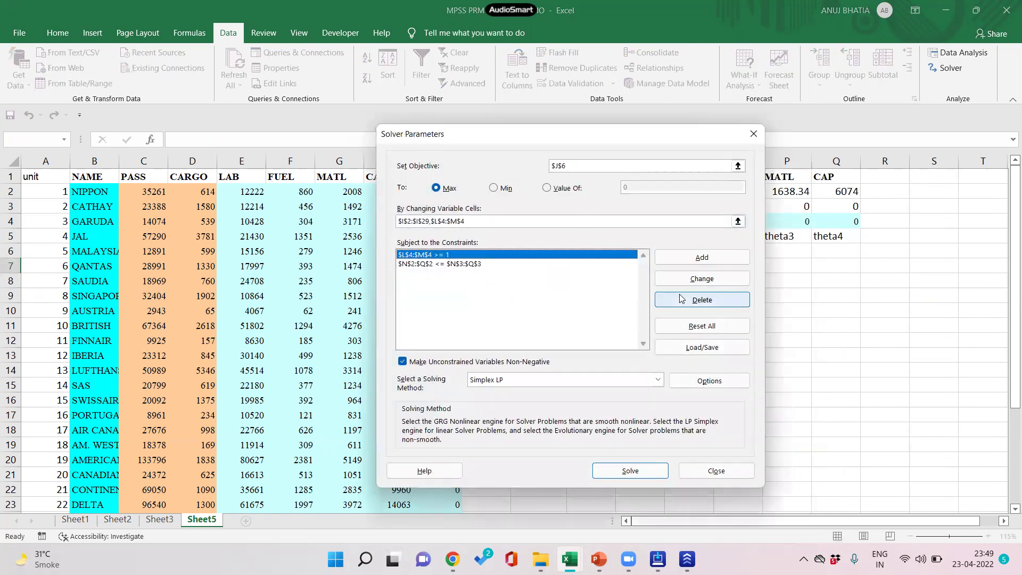
click(681, 298)
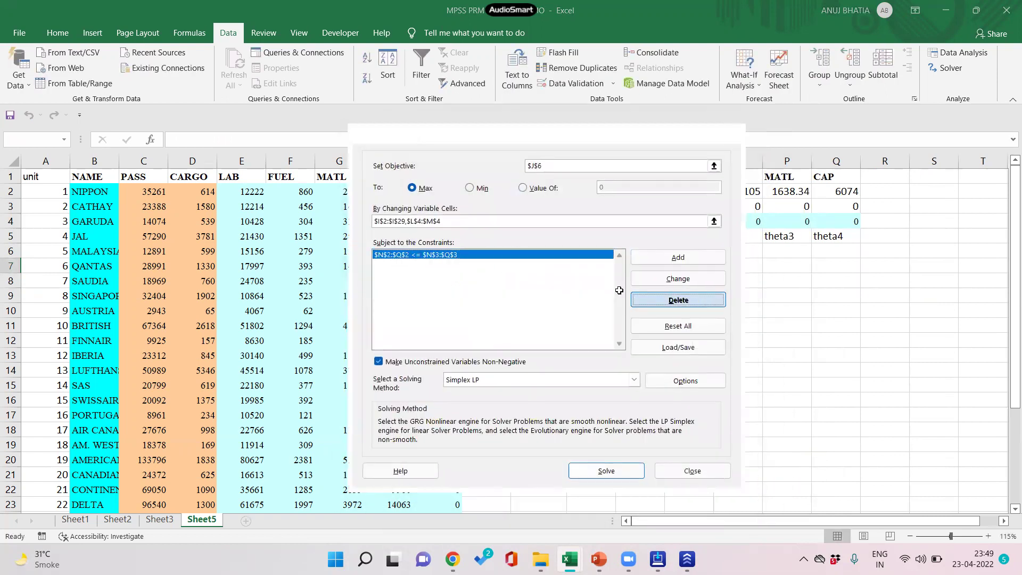
key(Return)
Step: Clear the old changing variable cell references from the Solver parameters
click(503, 223)
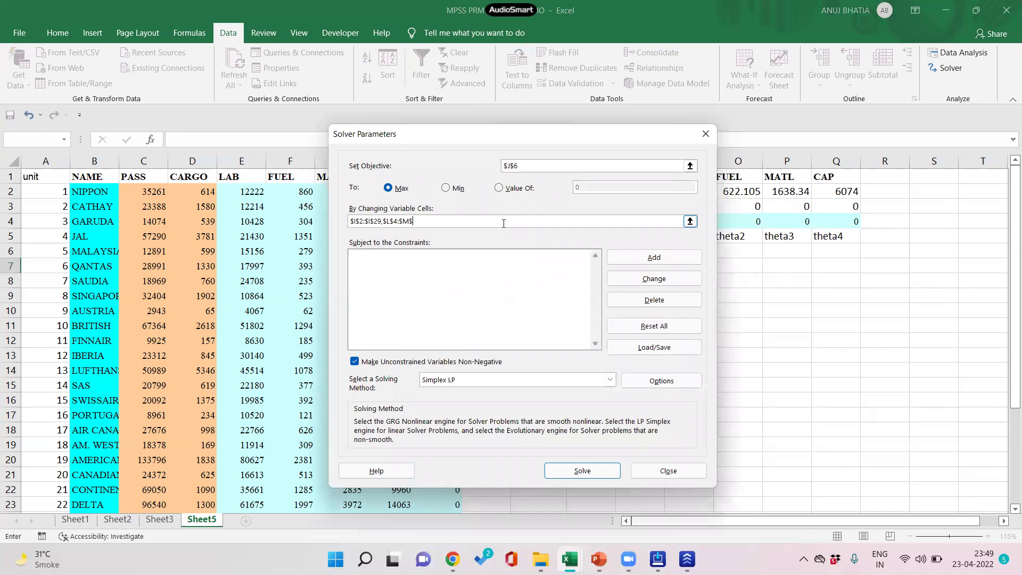
key(BackSpace)
key(BackSpace)
key(BackSpace)
key(BackSpace)
key(BackSpace)
key(BackSpace)
key(BackSpace)
key(BackSpace)
key(BackSpace)
key(BackSpace)
key(BackSpace)
key(BackSpace)
key(BackSpace)
Step: Set the Solver objective to cell J6 and make it a minimization
click(689, 165)
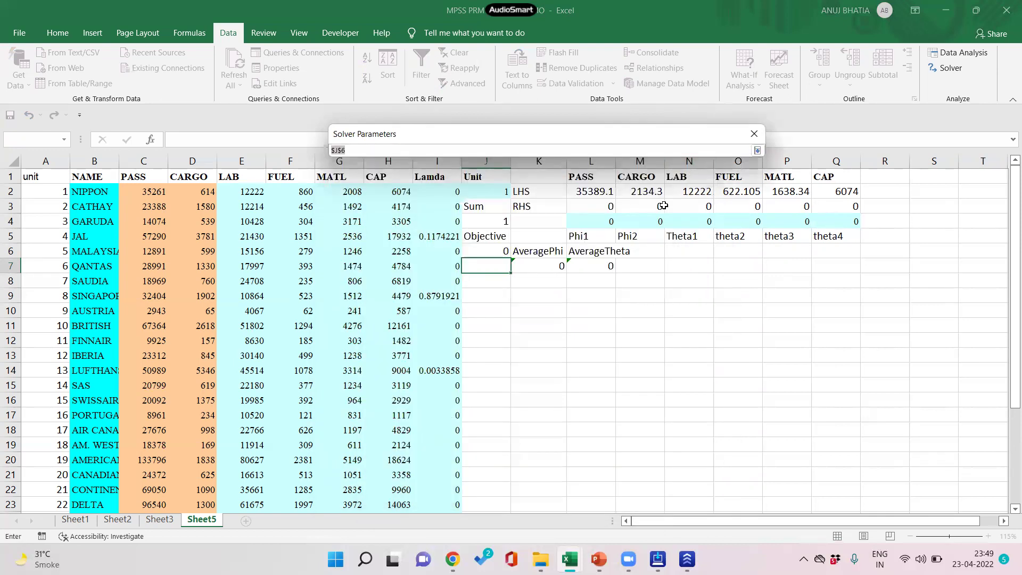
click(494, 251)
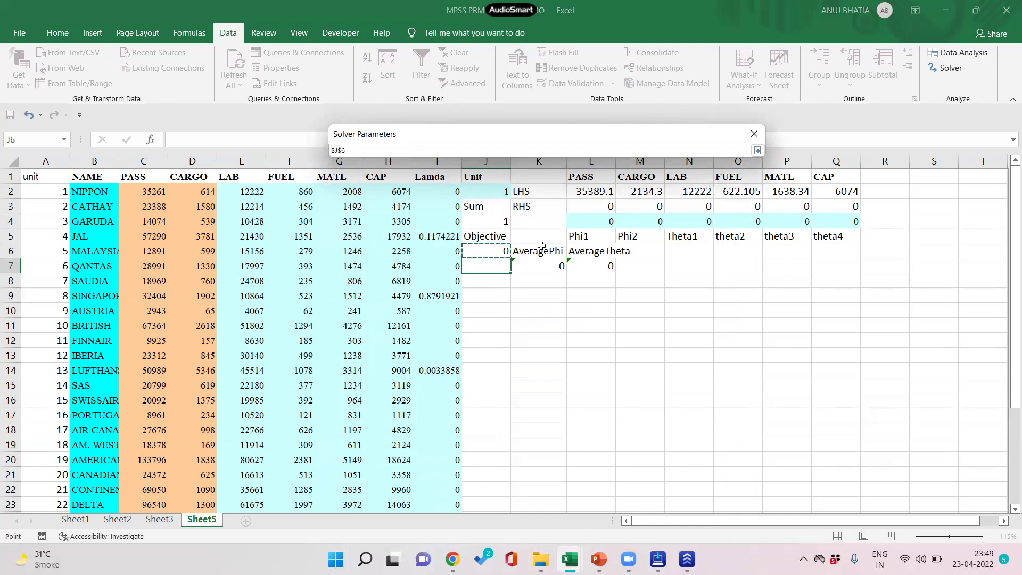
click(757, 151)
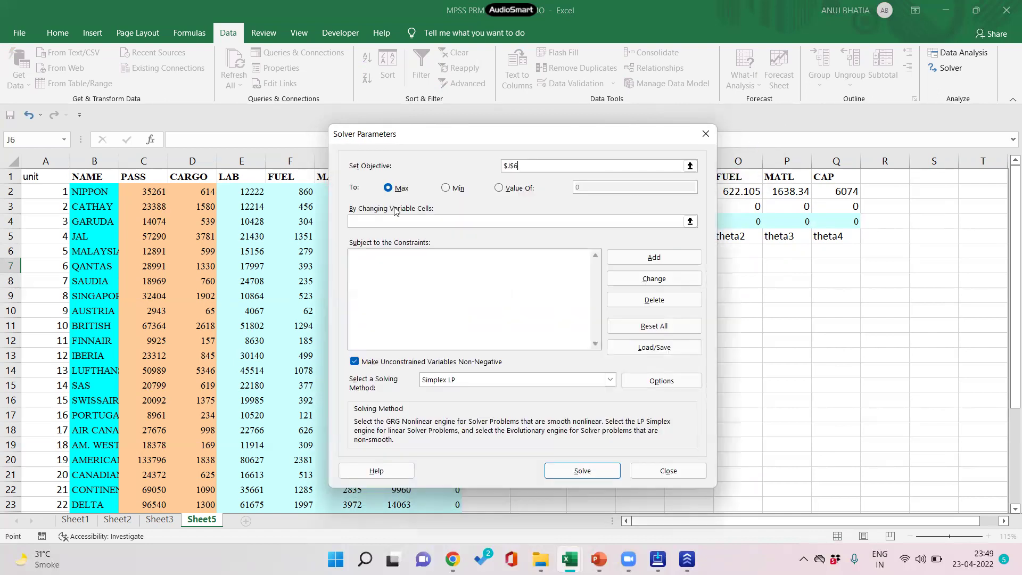
click(453, 188)
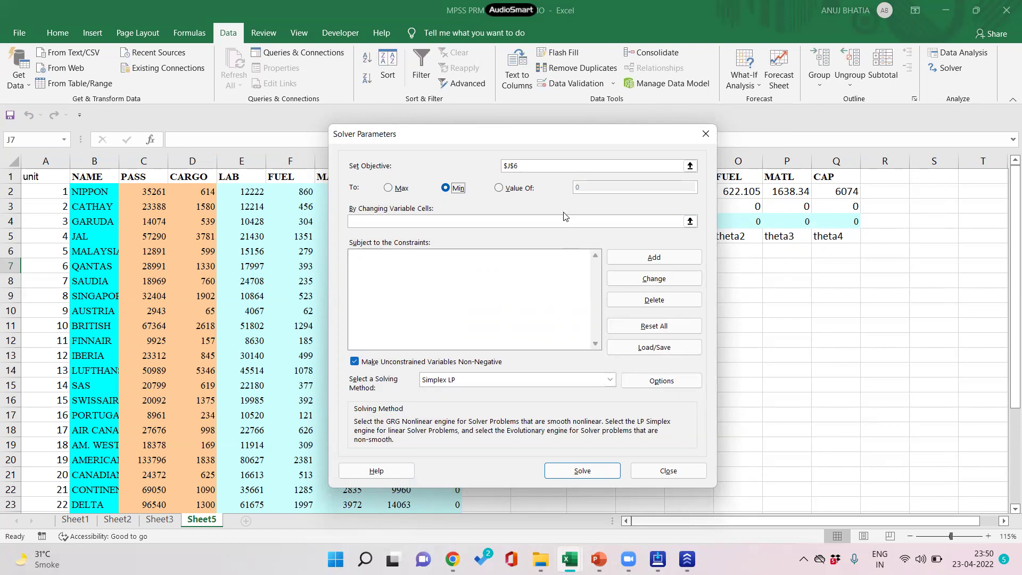
Step: Set the changing variable cells to the lambda range I2:I29 and the phi and theta range L4:Q4
drag(534, 135, 339, 102)
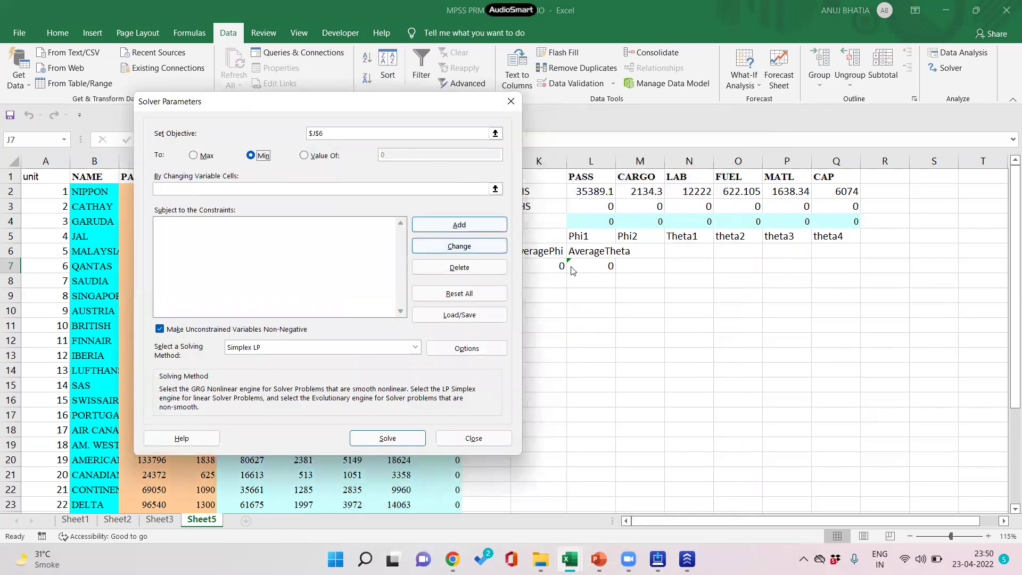
click(495, 190)
click(435, 190)
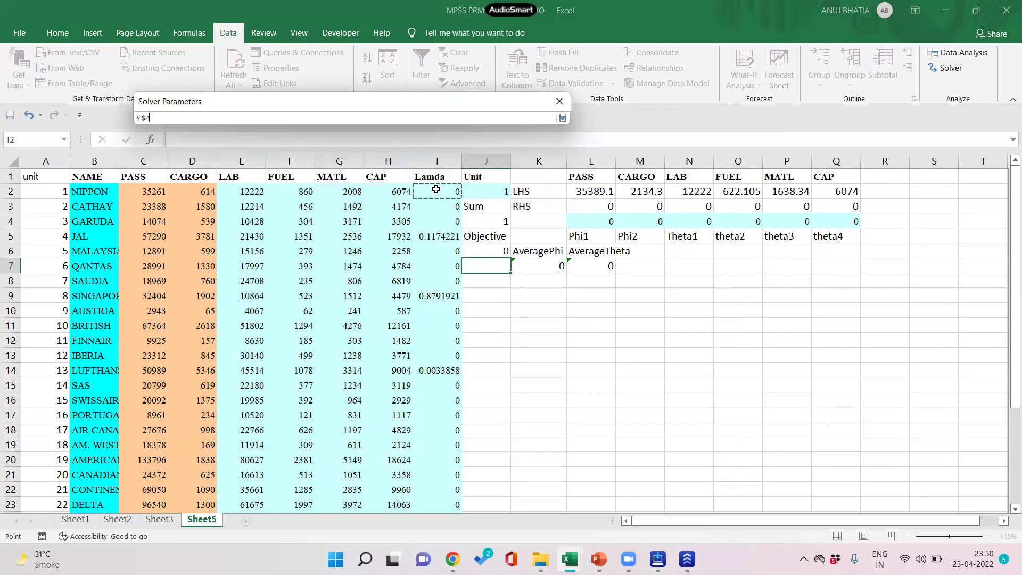
key(ctrl+shift+Down)
text(,)
scroll(469, 208, up, 2)
drag(567, 225, 819, 225)
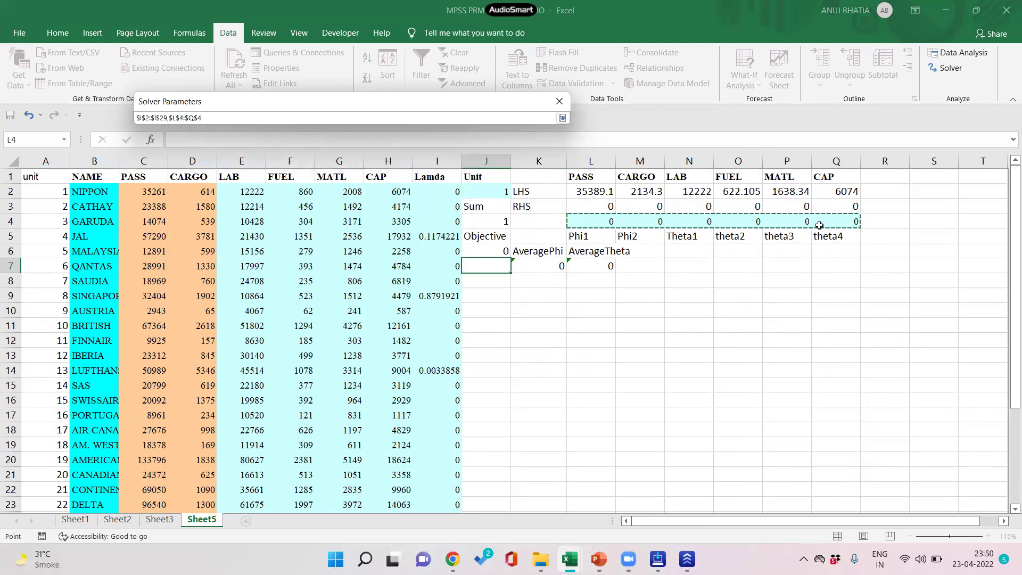
click(562, 118)
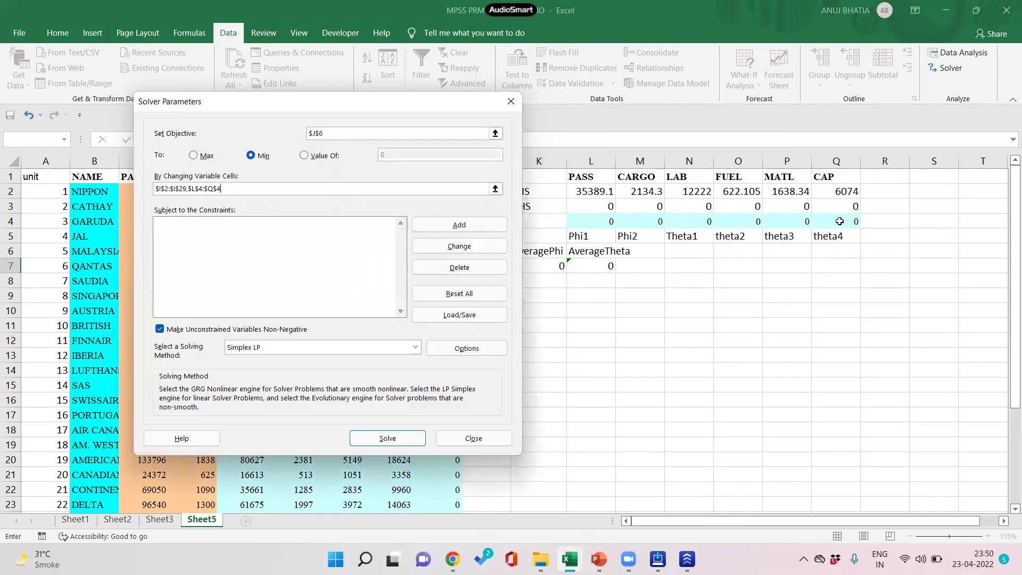
Step: Add the output constraint that LHS cells L2:M2 are >= RHS cells L3:M3
click(423, 228)
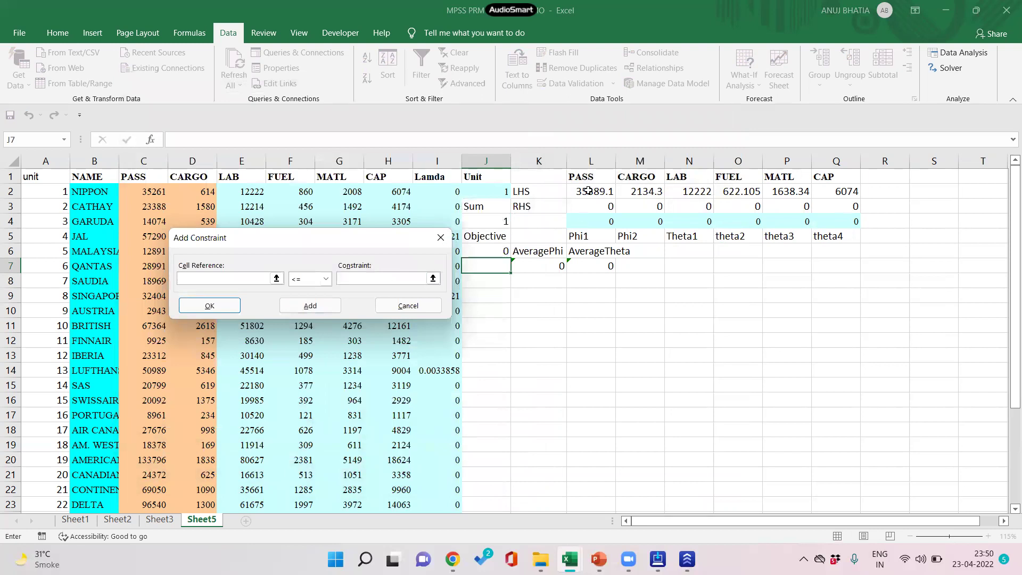
drag(589, 191, 636, 191)
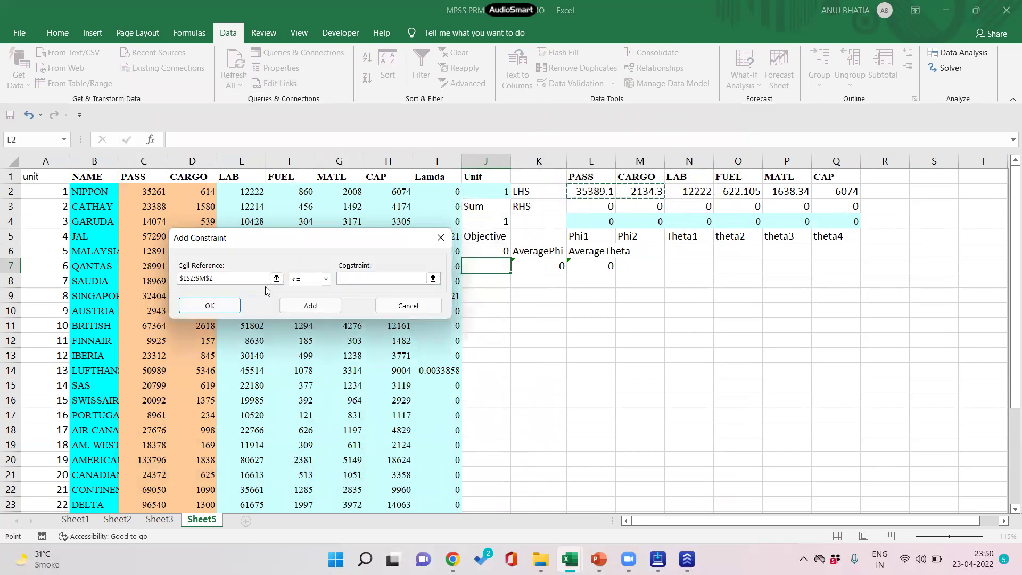
click(327, 277)
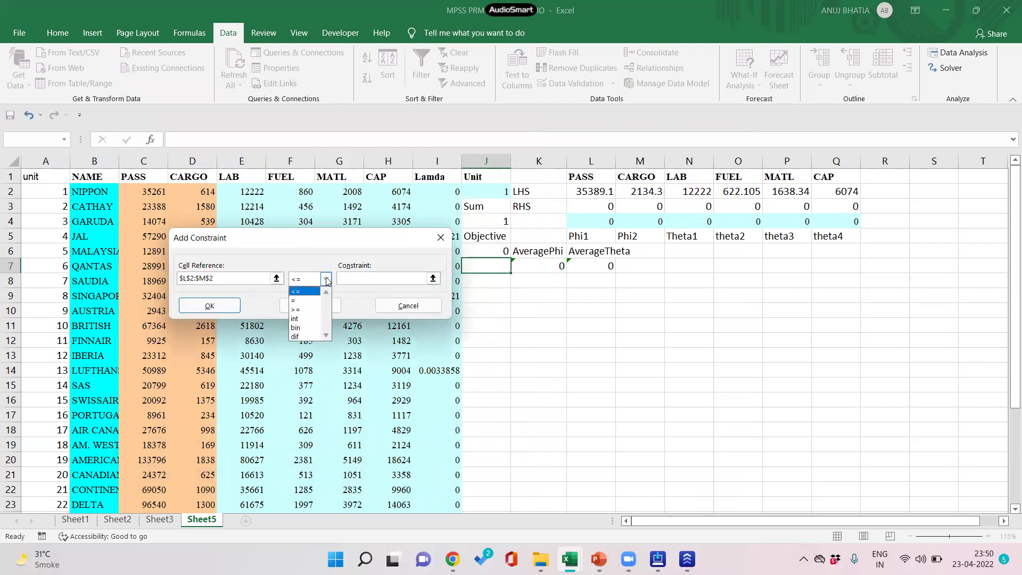
click(308, 301)
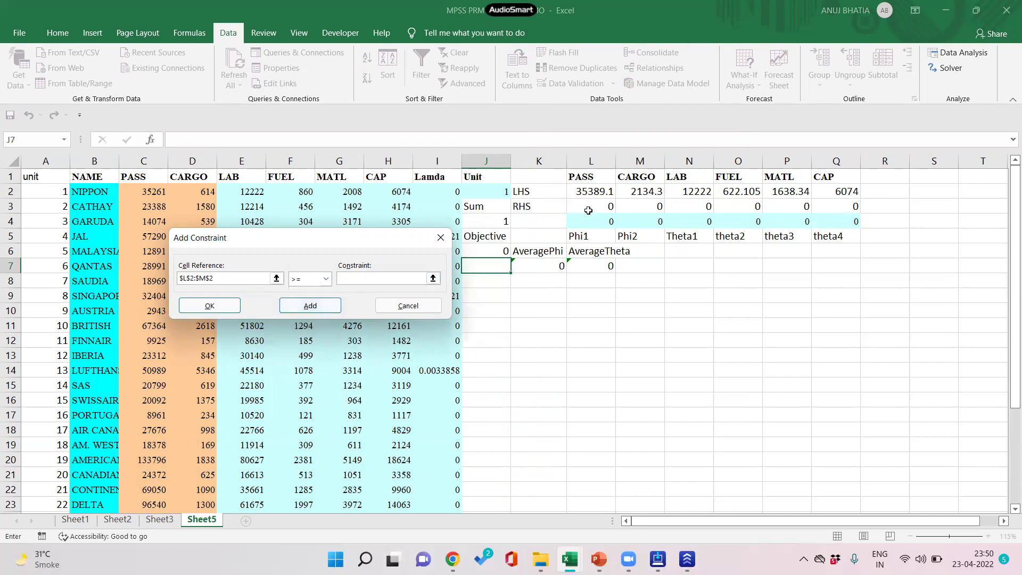
drag(585, 209, 638, 210)
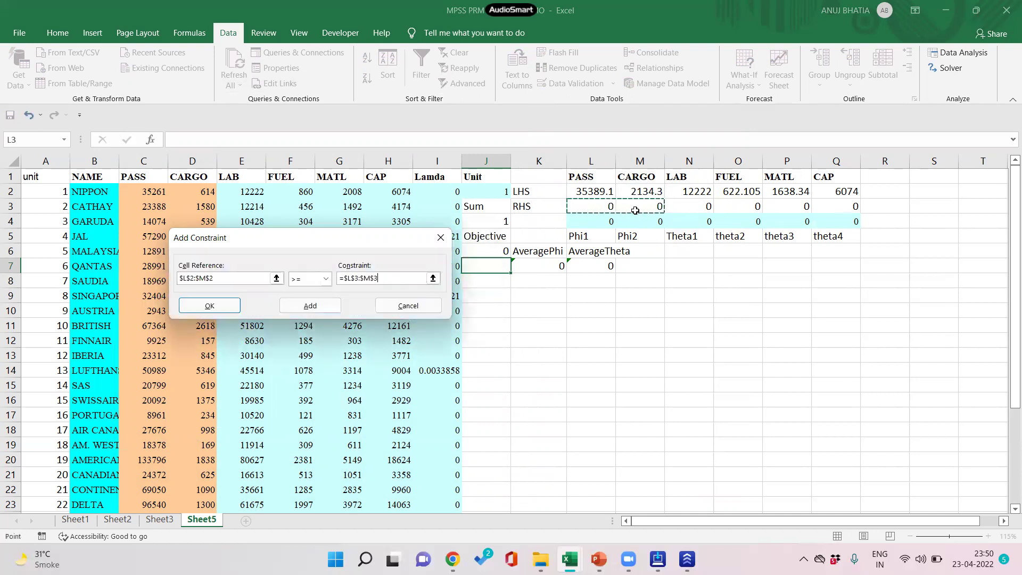
click(303, 304)
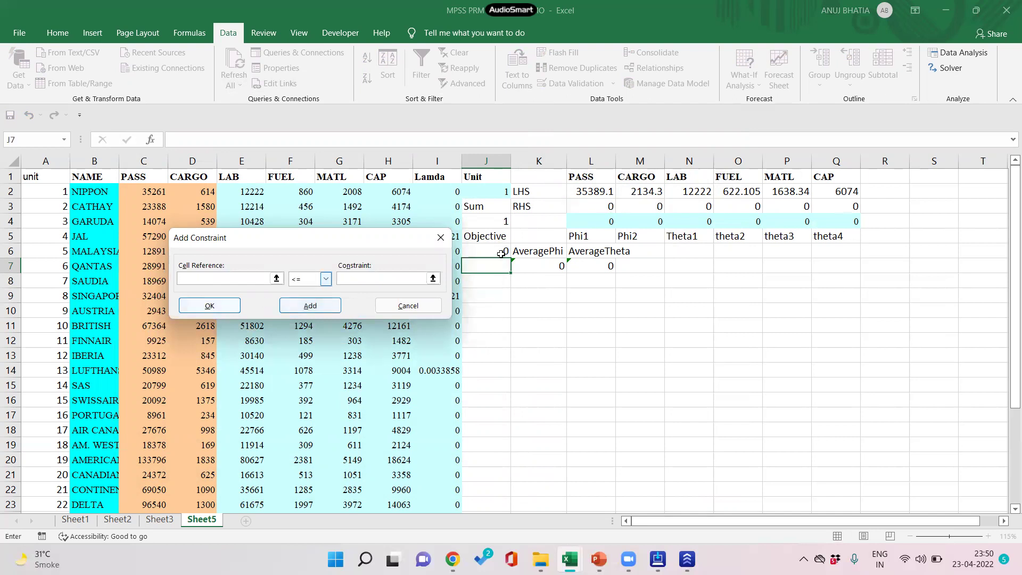
Step: Add the input constraint that LHS cells N2:Q2 are <= RHS cells N3:Q3
drag(678, 194, 846, 193)
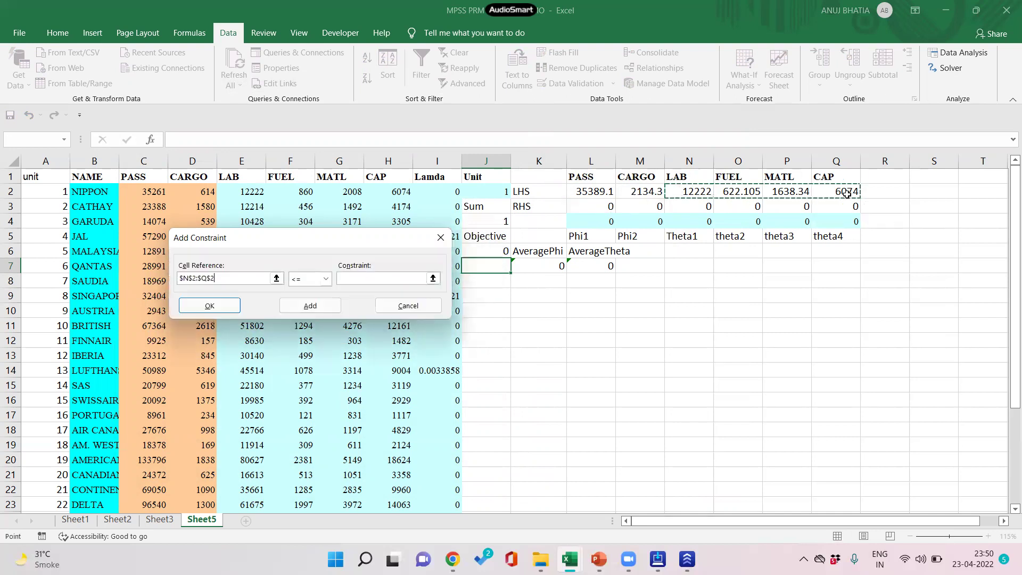
click(363, 277)
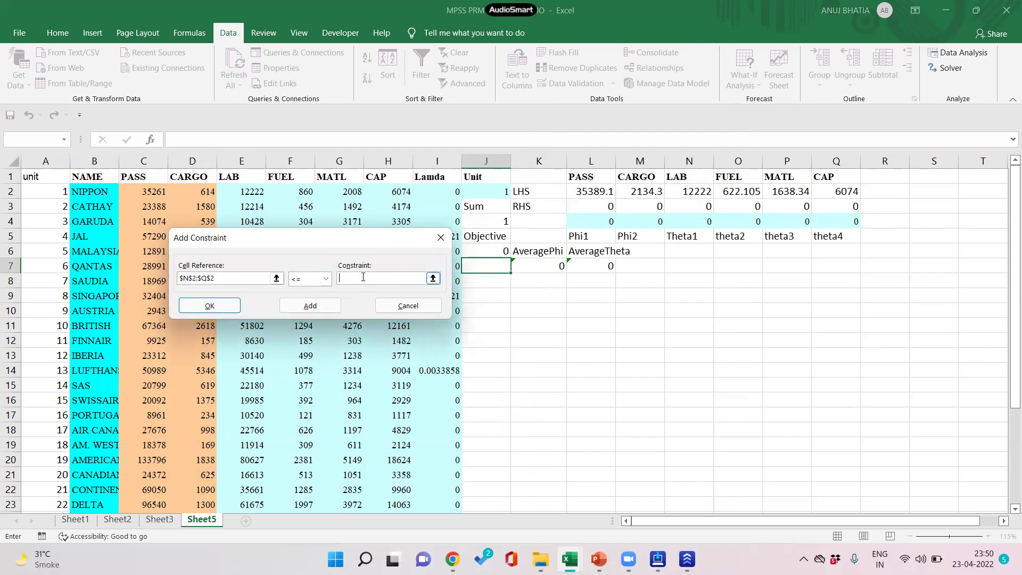
click(689, 217)
drag(693, 209, 829, 205)
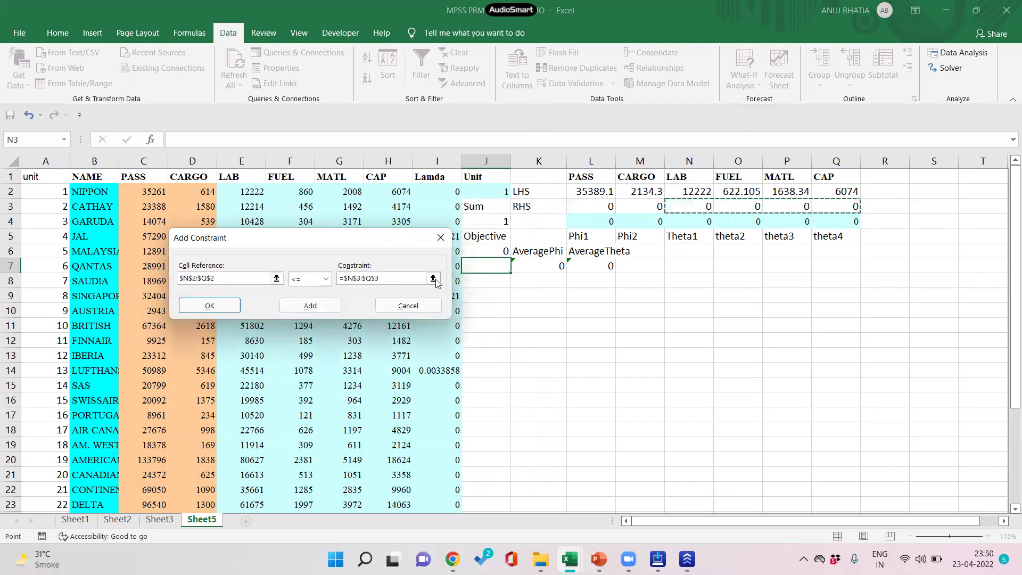
click(303, 305)
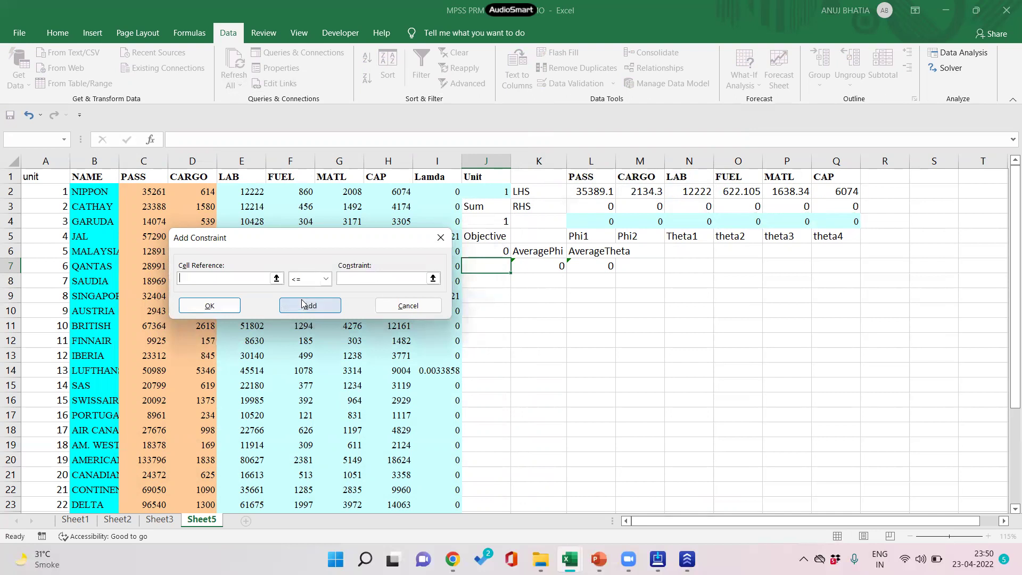
Step: Add a constraint setting the lambda sum in J4 equal to 1
click(482, 224)
click(326, 278)
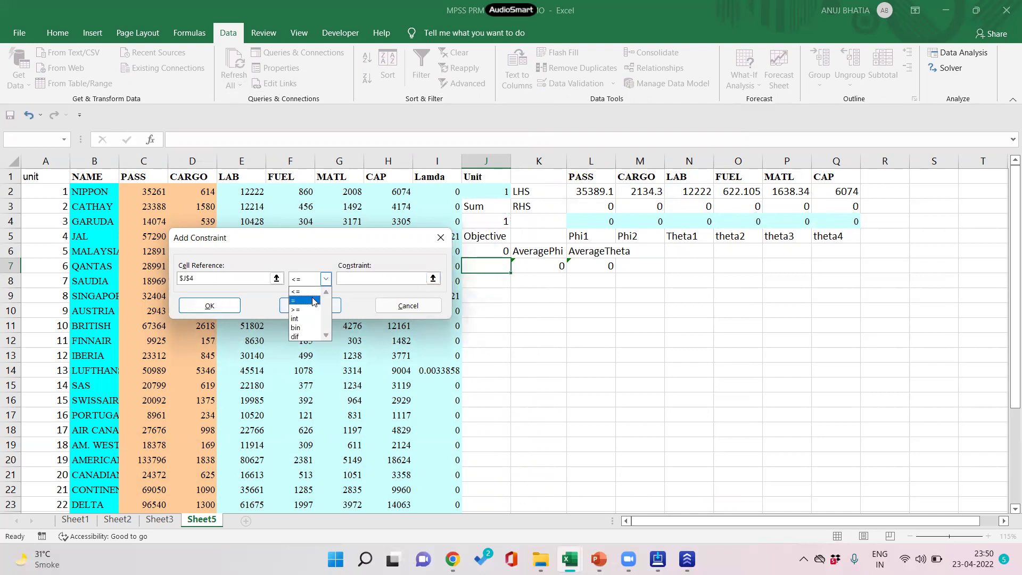
click(312, 301)
text(1)
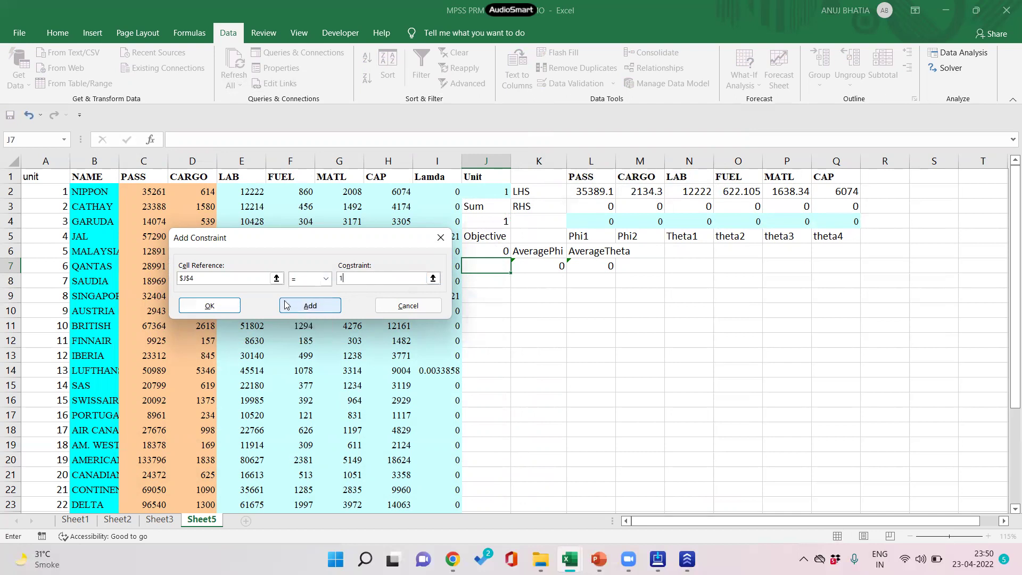
click(308, 305)
Step: Add a >= constraint on the phi cells L4:M4
drag(595, 227, 632, 221)
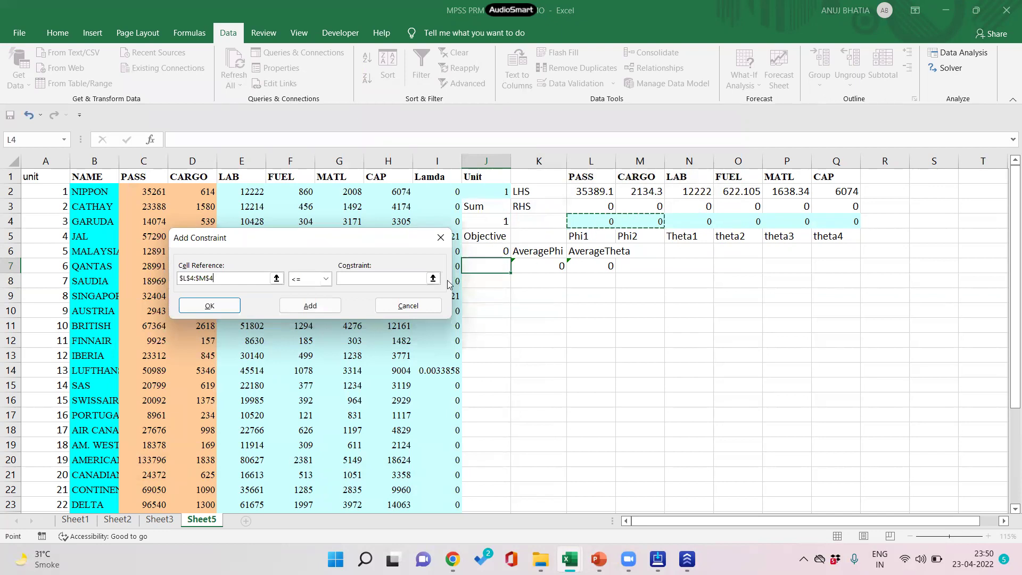
click(326, 279)
click(298, 306)
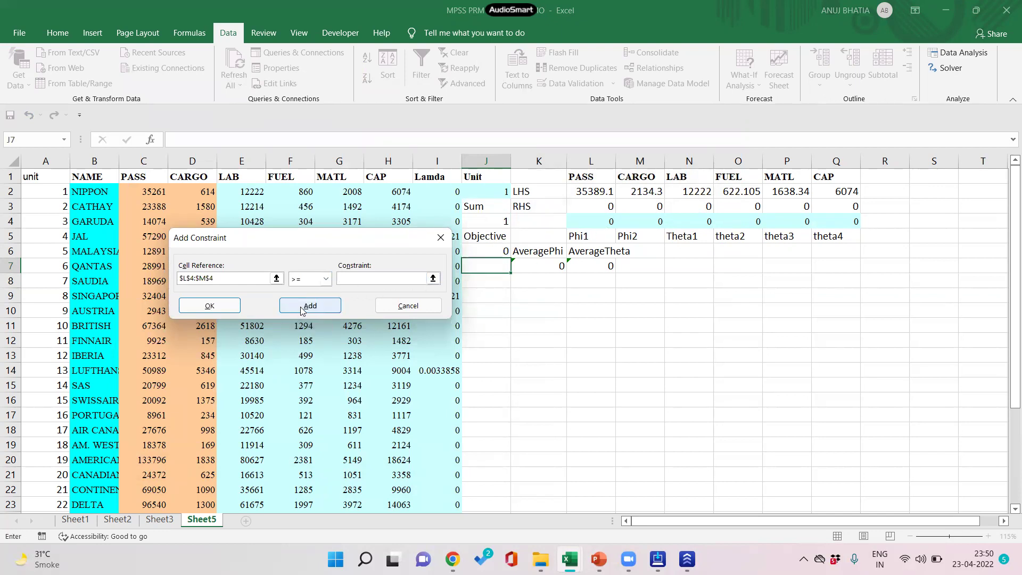
click(303, 307)
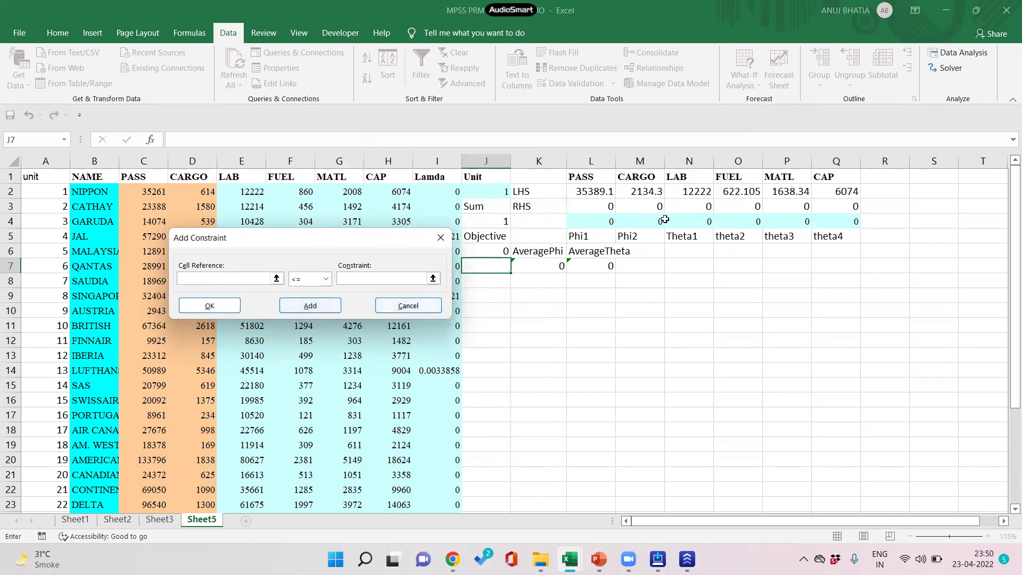
Step: Constrain the theta cells N4:Q4 to be <= 1 and solve the model for unit 1, keeping the Solver solution
drag(672, 222, 854, 222)
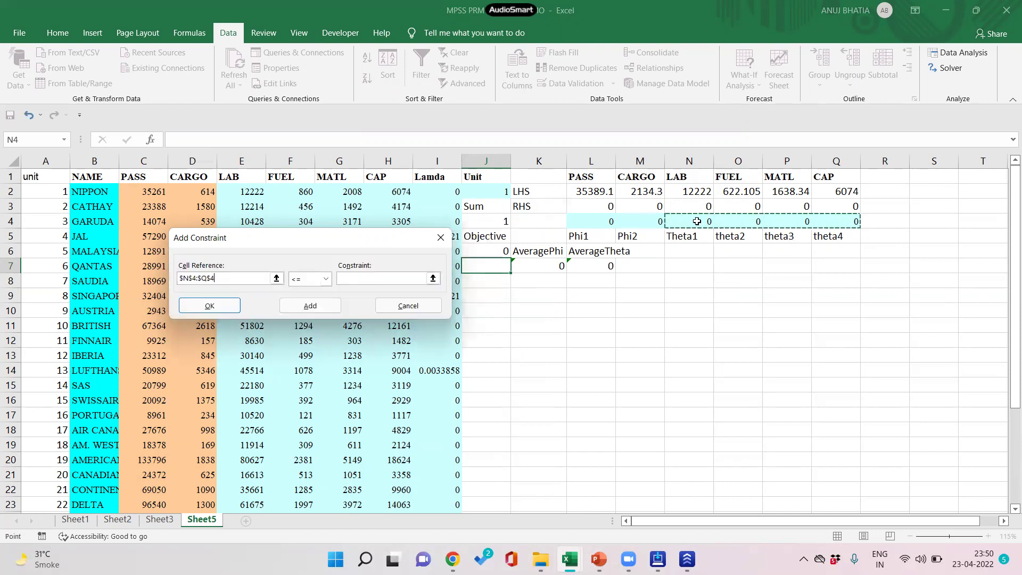
click(353, 278)
text(1)
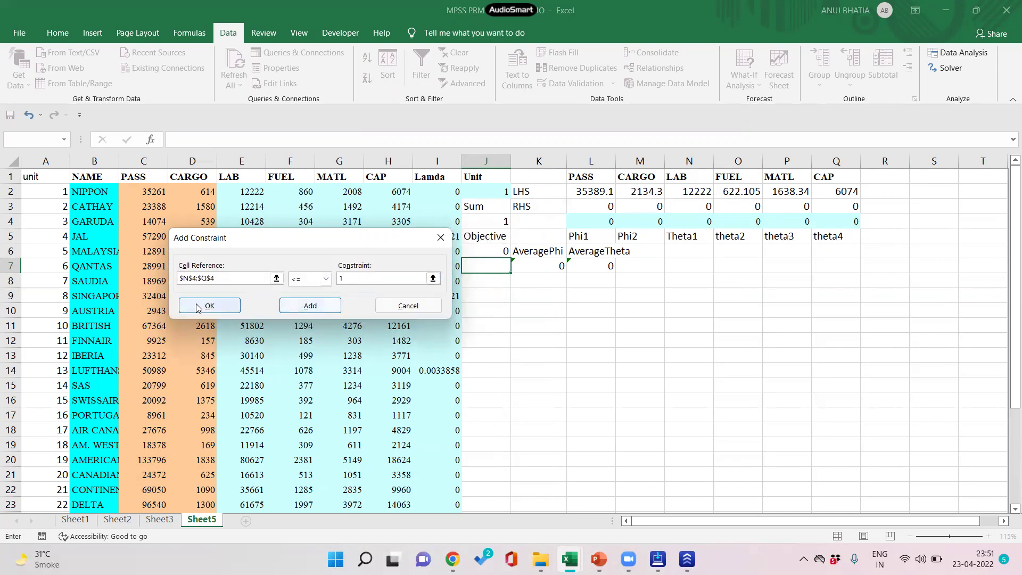
click(197, 306)
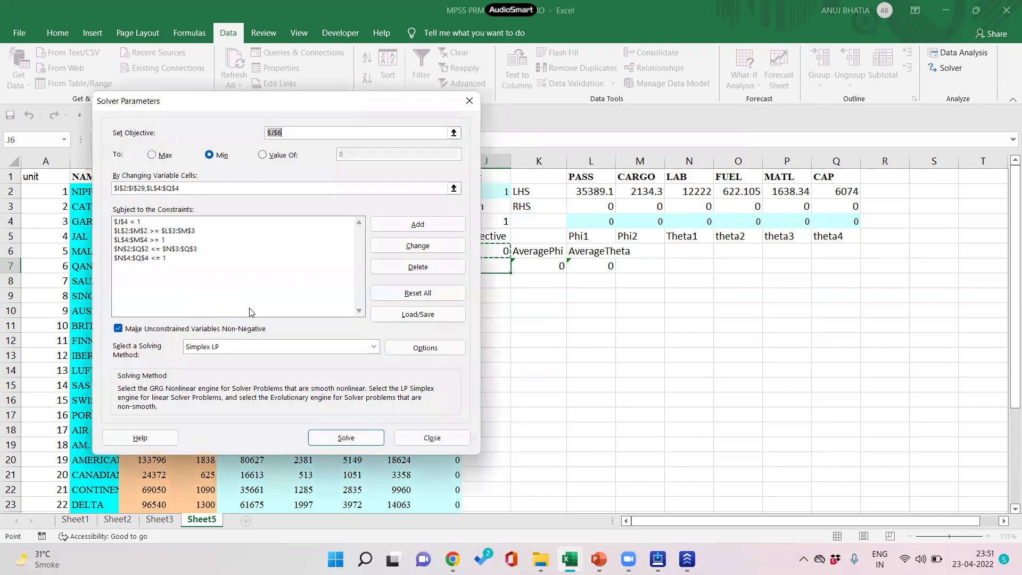
click(371, 439)
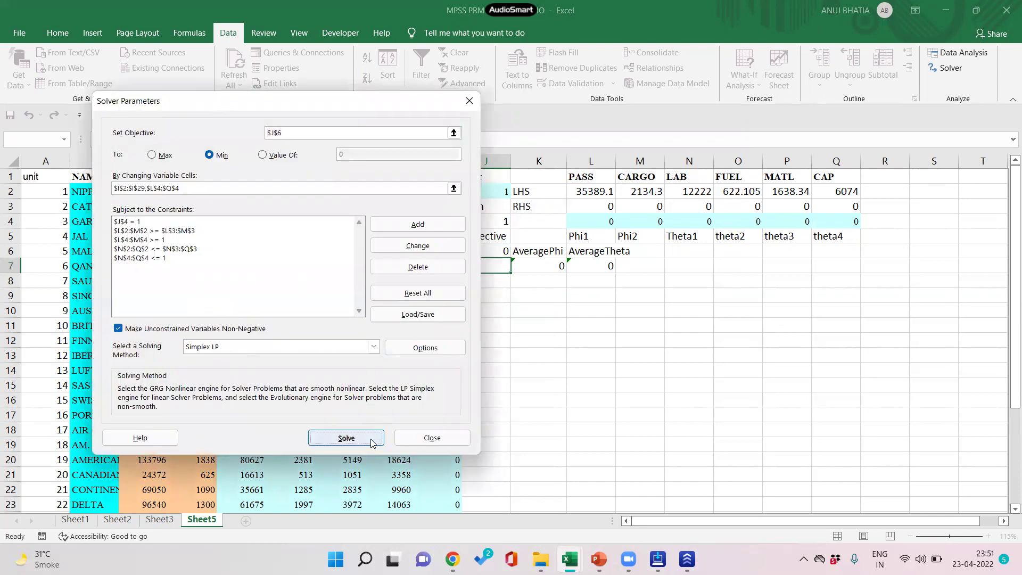
click(370, 308)
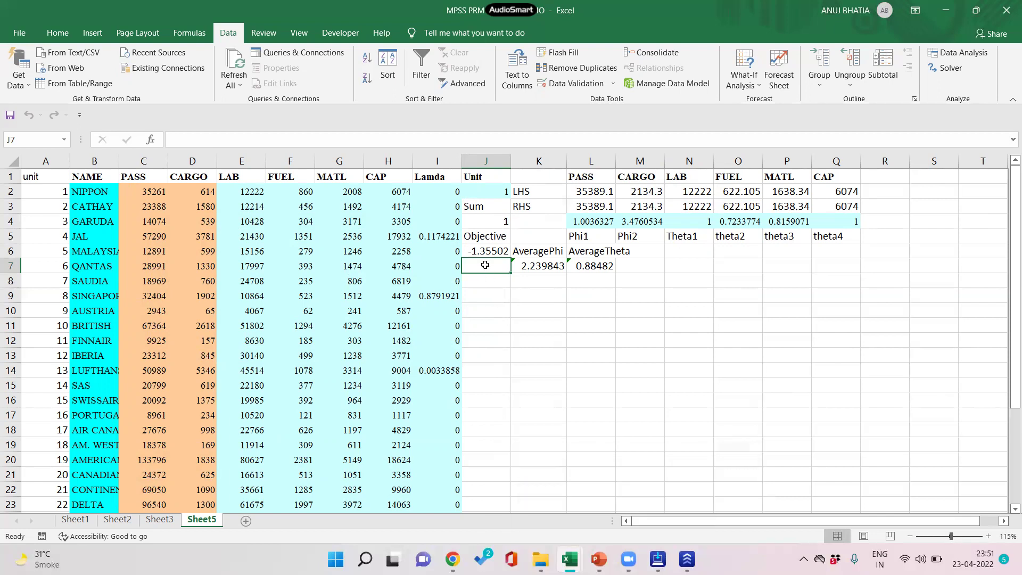
Step: Switch to PowerPoint to review the non-radial Pareto-Koopmans efficiency formula on slide 50, and return to the Excel workbook
click(599, 559)
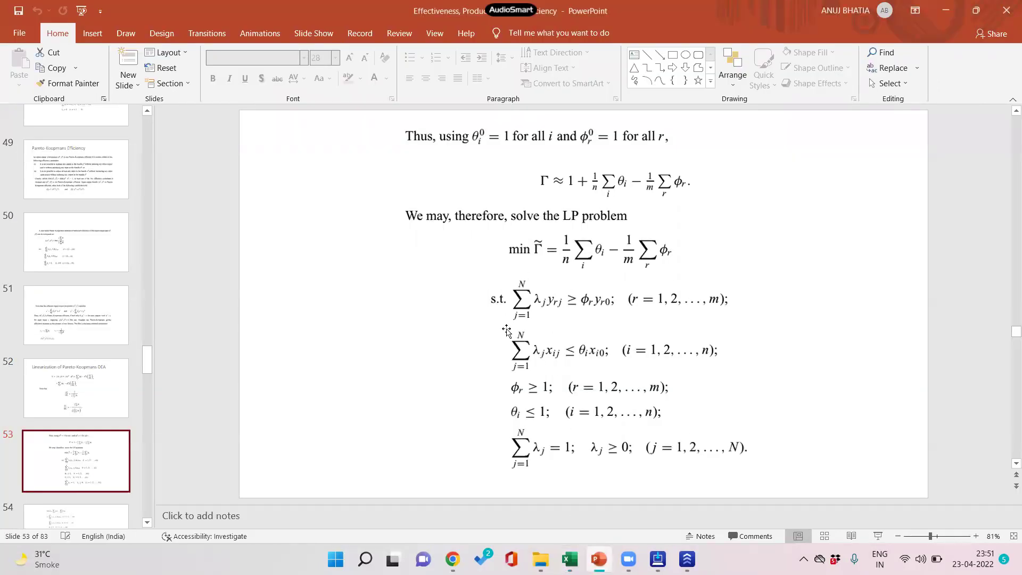
click(83, 242)
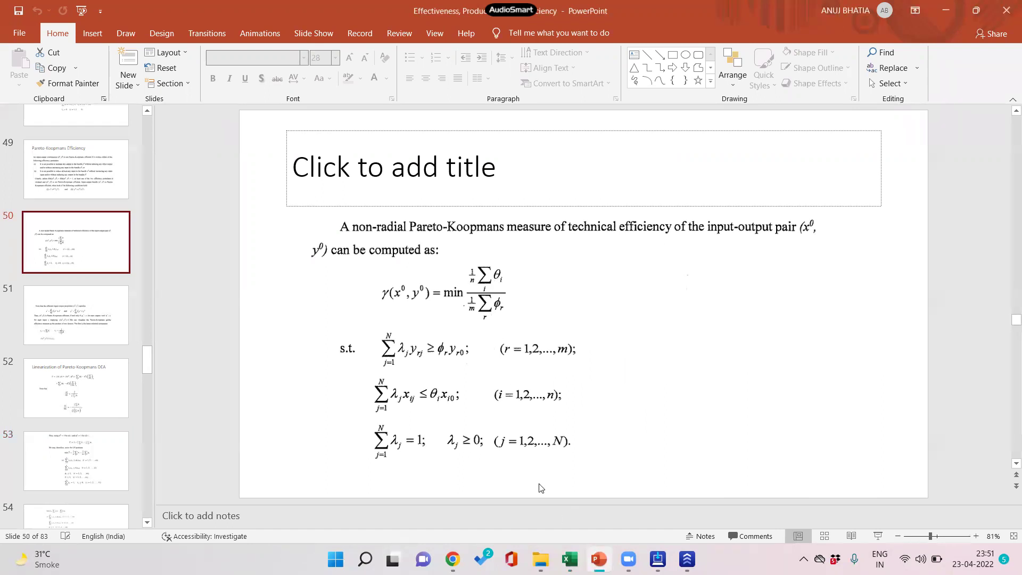
mouse_move(569, 559)
click(539, 501)
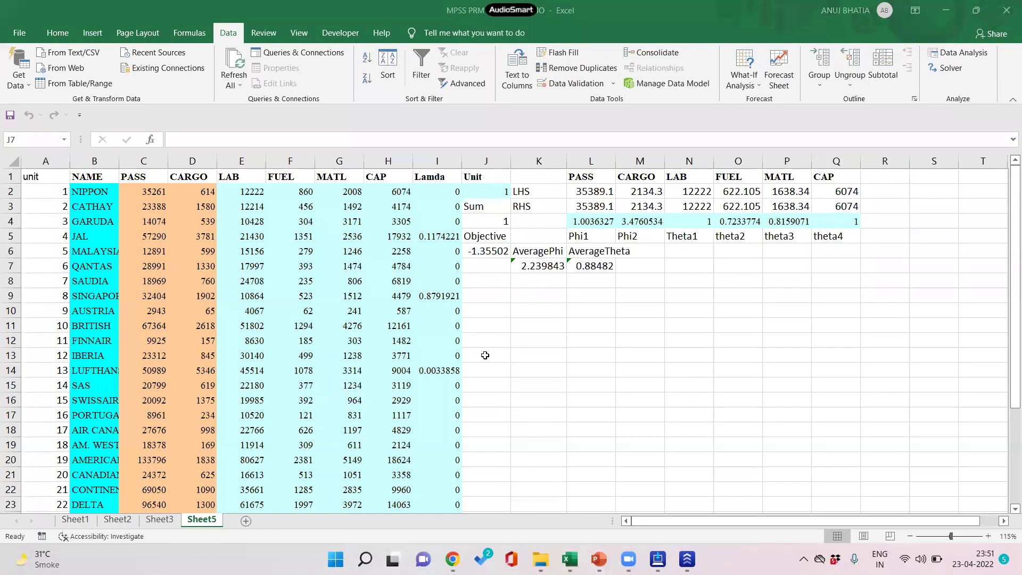
Step: Enter the label "PK Measure" in cell J9
click(479, 298)
text(PK)
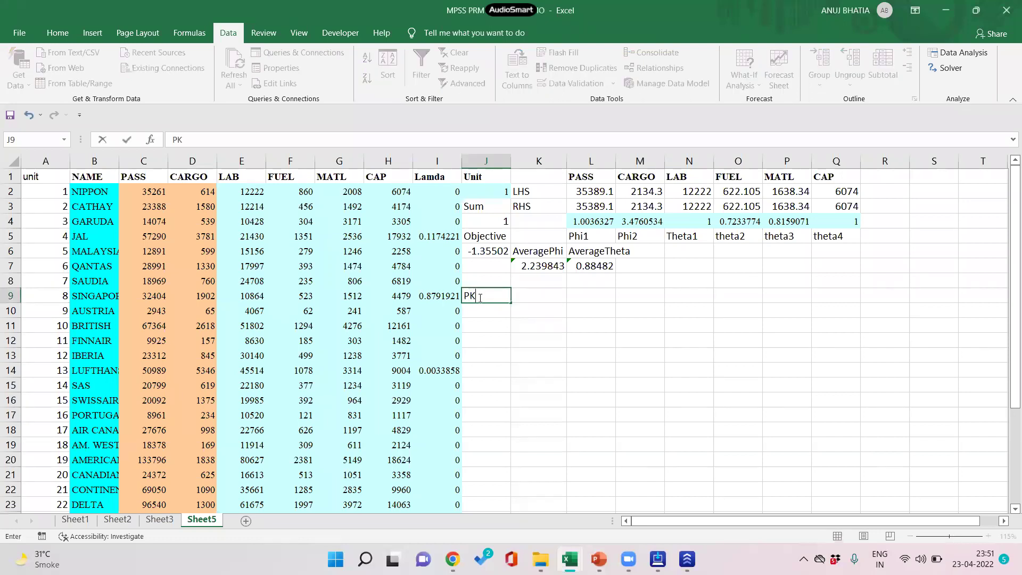
text( Measue)
key(BackSpace)
key(BackSpace)
text(ure)
key(Return)
Step: Calculate the PK measure in J10 by dividing average theta in L7 by average phi in K7
text(=)
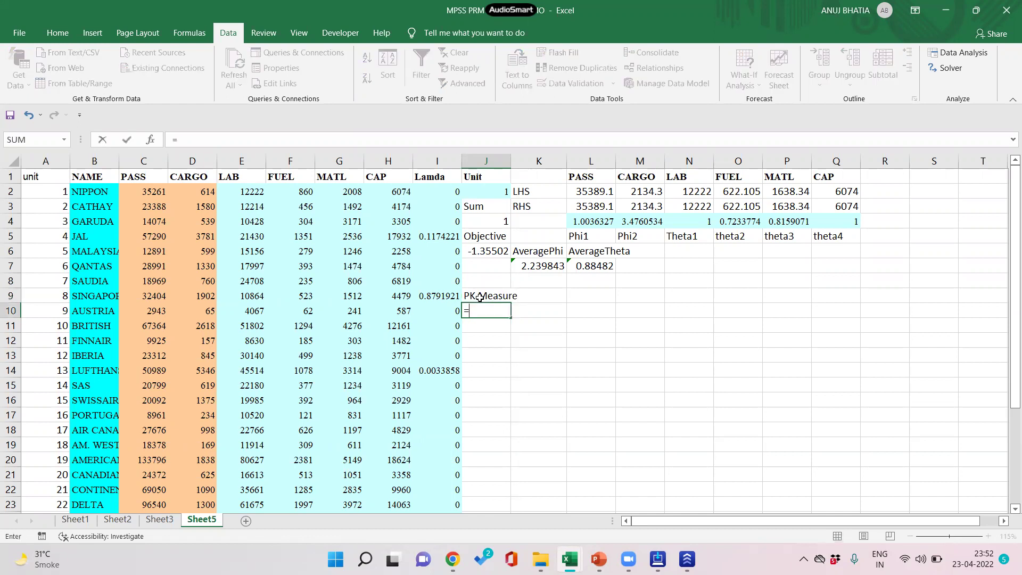
click(585, 270)
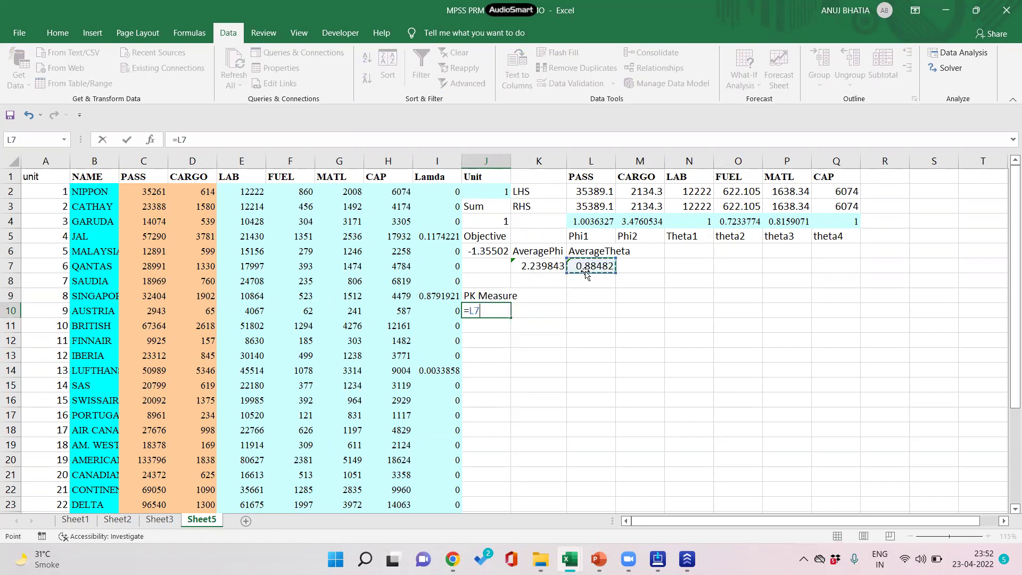
text(/)
click(553, 269)
key(Return)
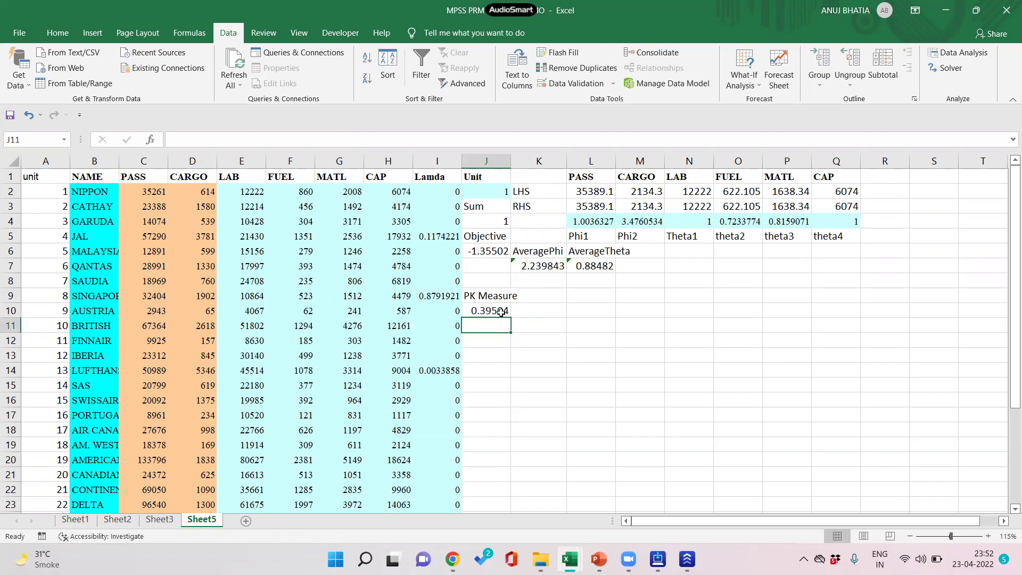
Step: Set the unit number in J2 to 2 and solve the model again, keeping the Solver solution
click(505, 191)
text(2)
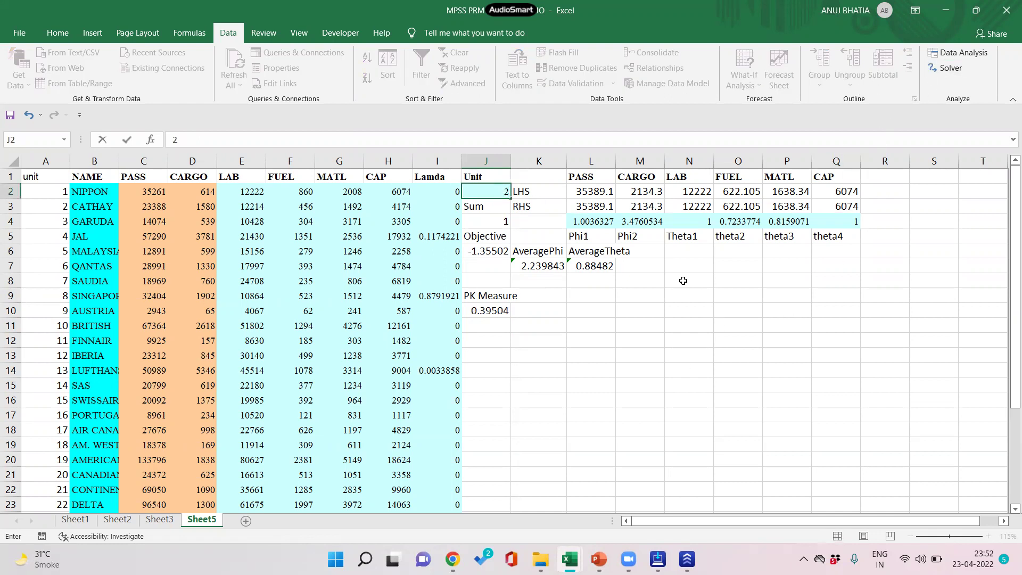
key(Return)
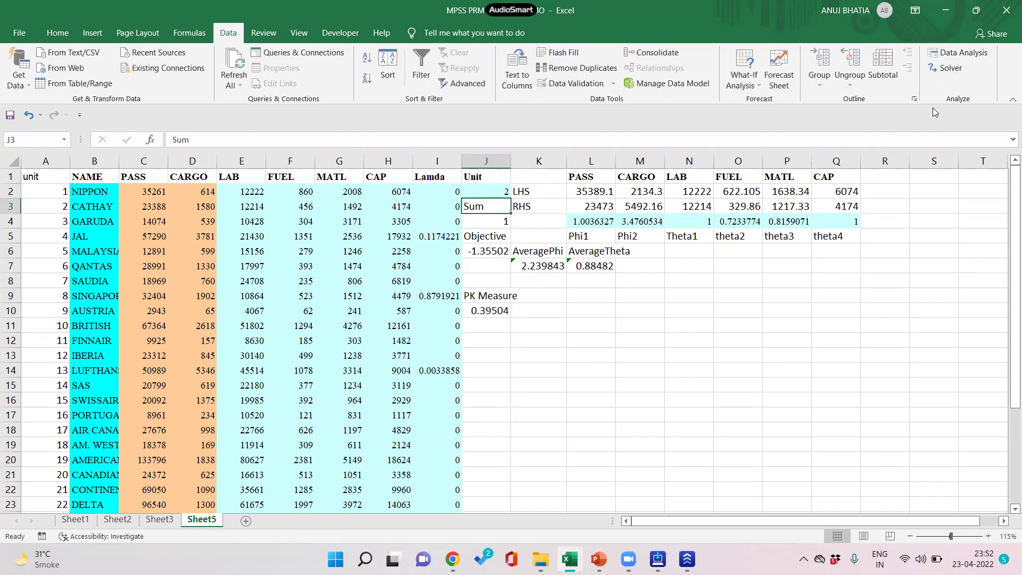
click(947, 69)
click(290, 437)
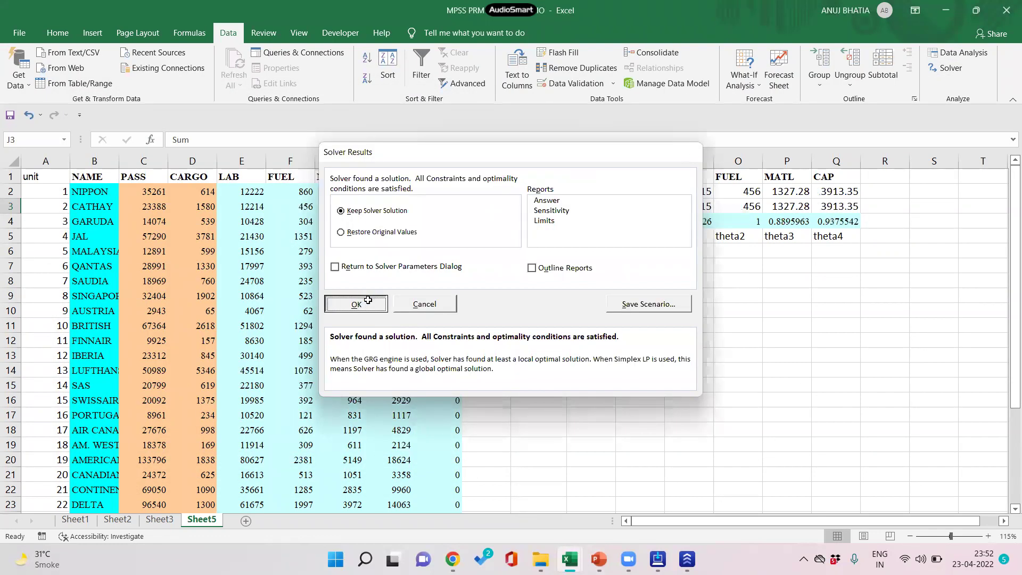
click(356, 299)
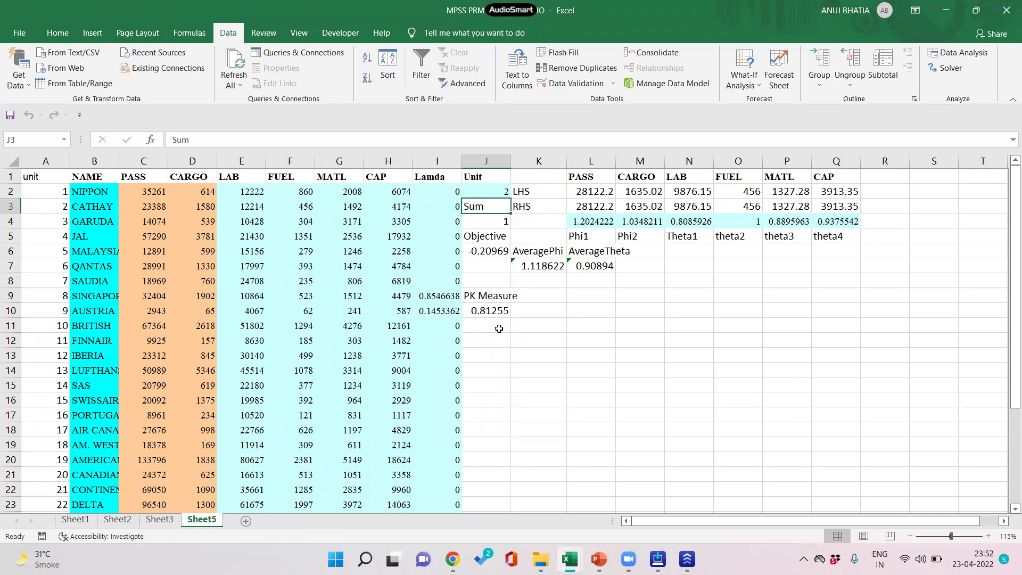
Step: Insert an ActiveX command button below the average values, covering about L10:O13
click(1004, 521)
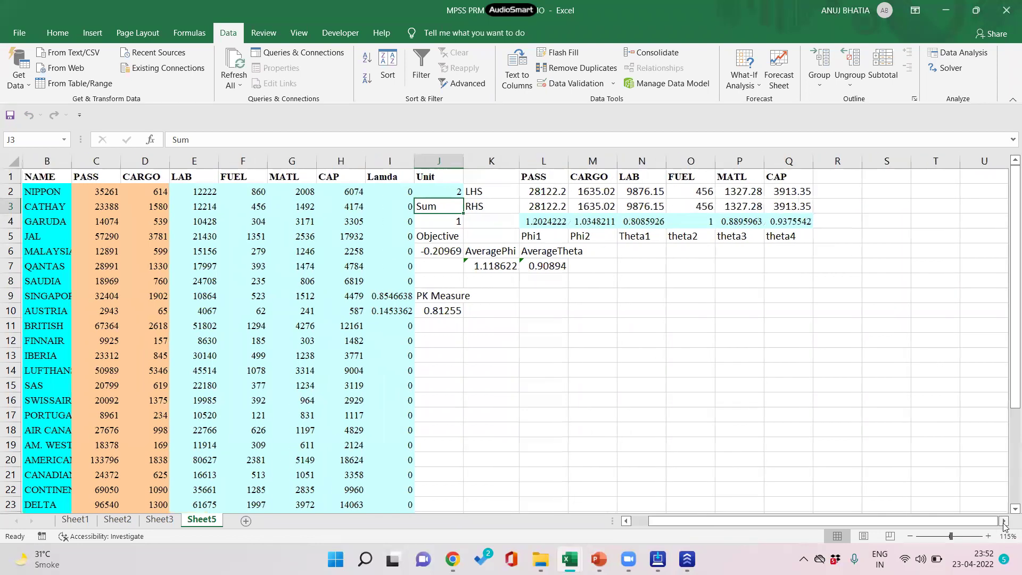
click(1004, 521)
click(1004, 521)
click(1004, 521)
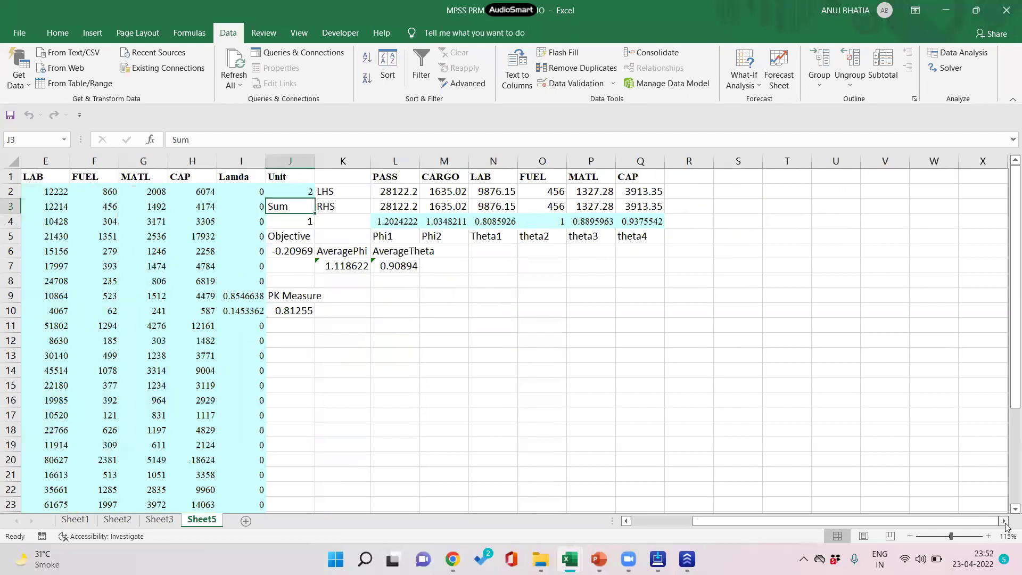
click(1003, 521)
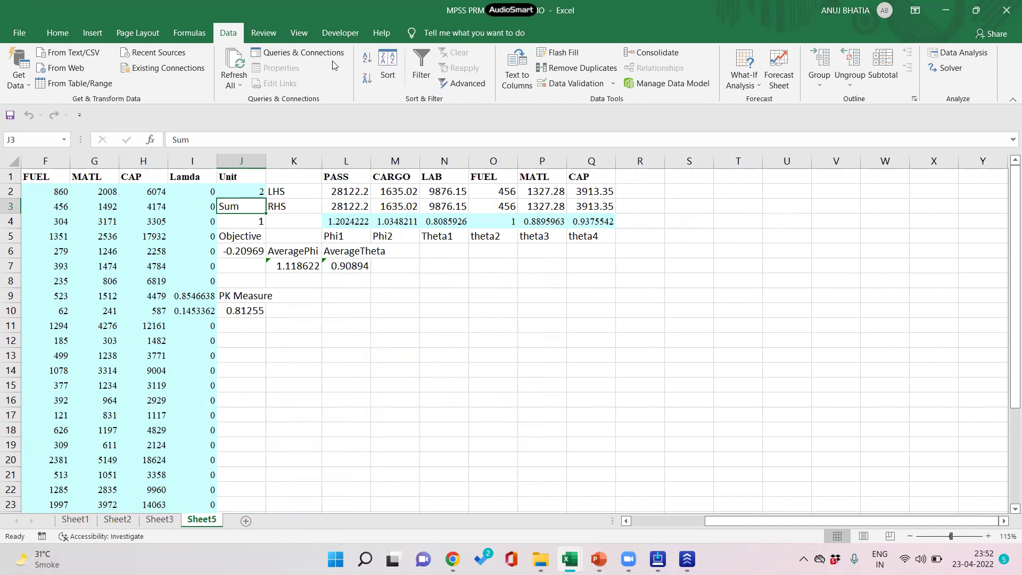
click(351, 37)
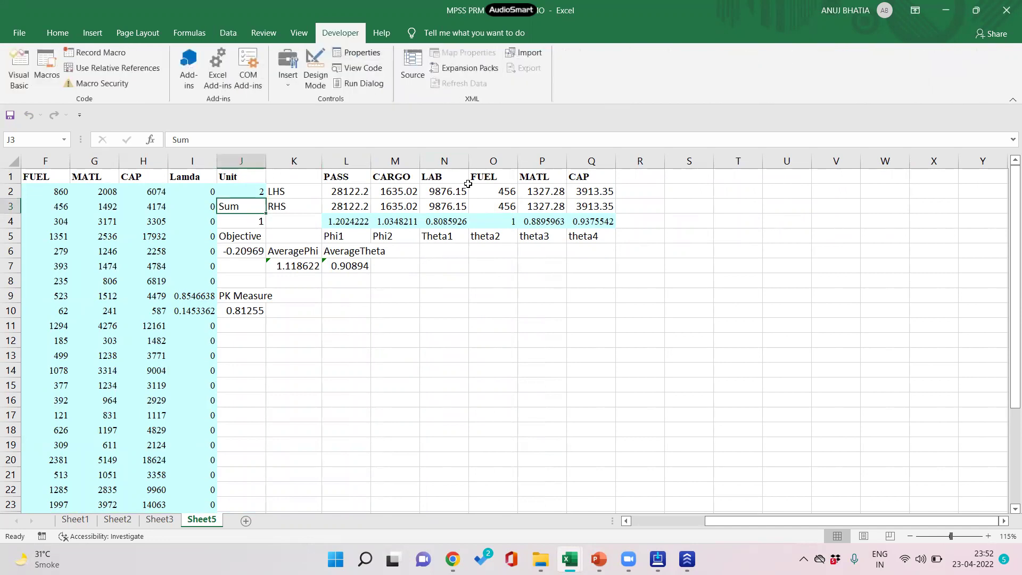
click(288, 68)
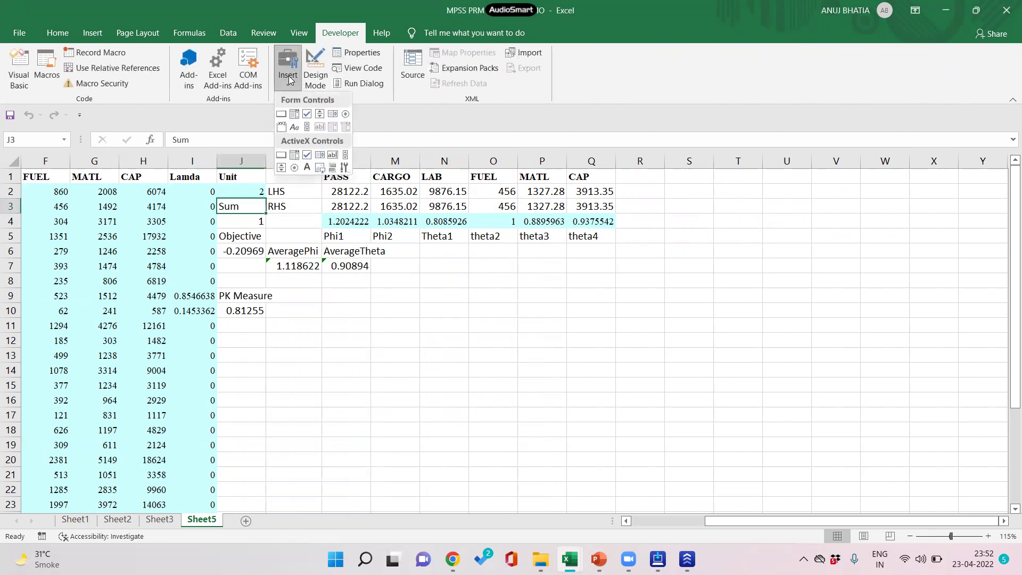
click(279, 154)
drag(324, 301, 519, 354)
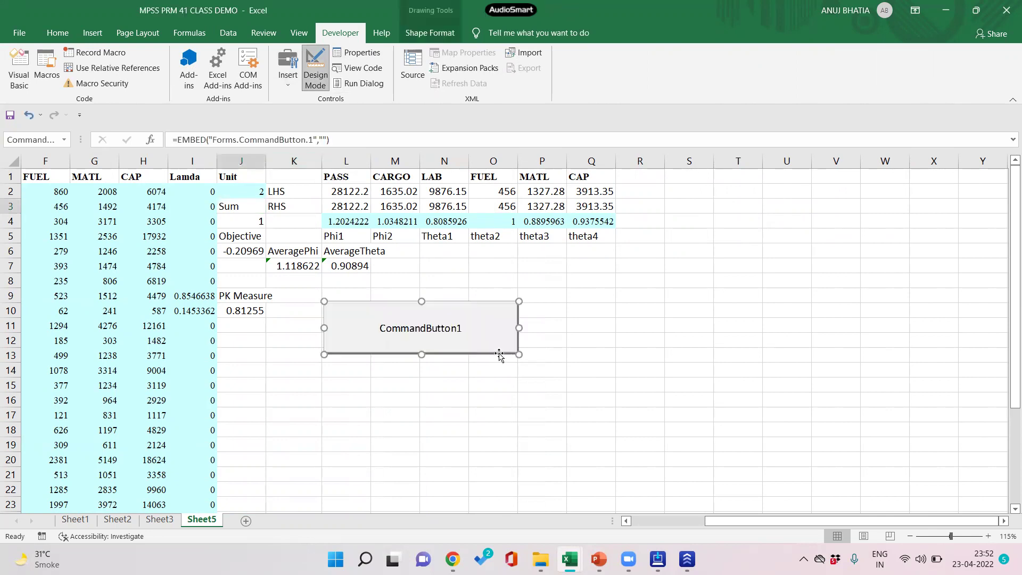
Step: Create the command button's empty click procedure in the Visual Basic editor and minimize the editor
double_click(423, 334)
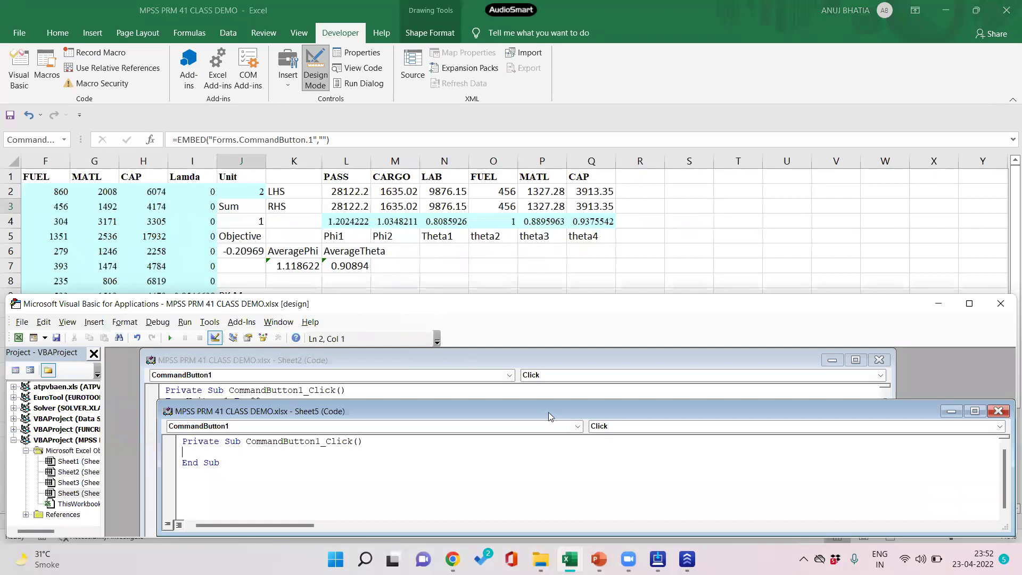
drag(551, 399, 520, 348)
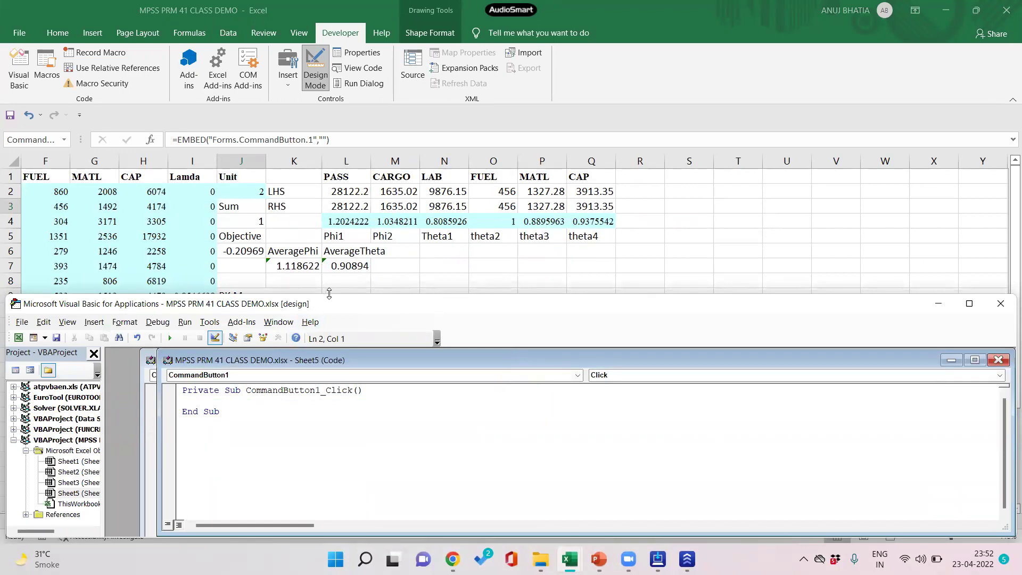
drag(329, 294, 329, 303)
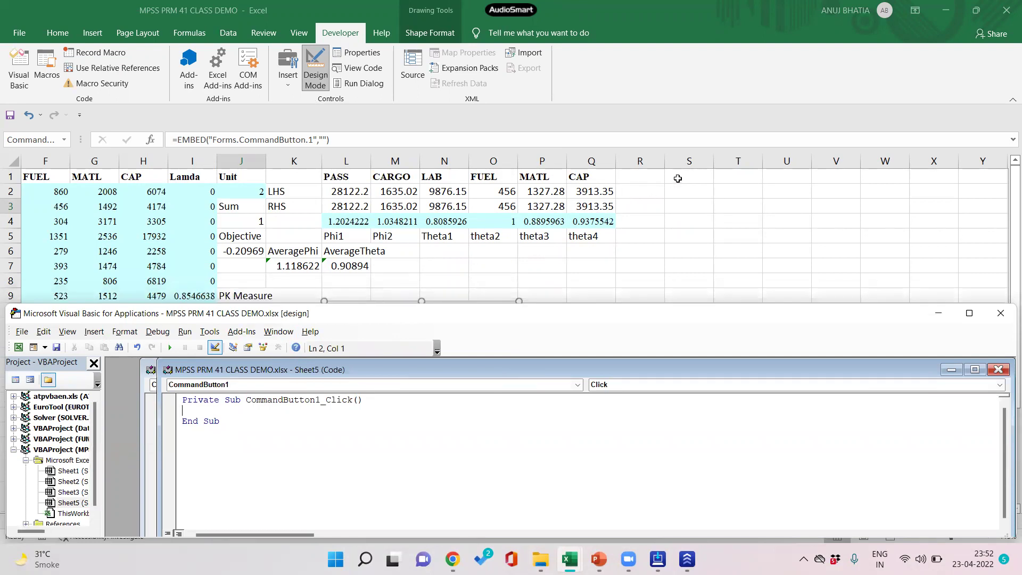
click(938, 313)
Step: Copy the unit and NAME columns A:B into columns S:T to start a results table
drag(739, 522, 702, 523)
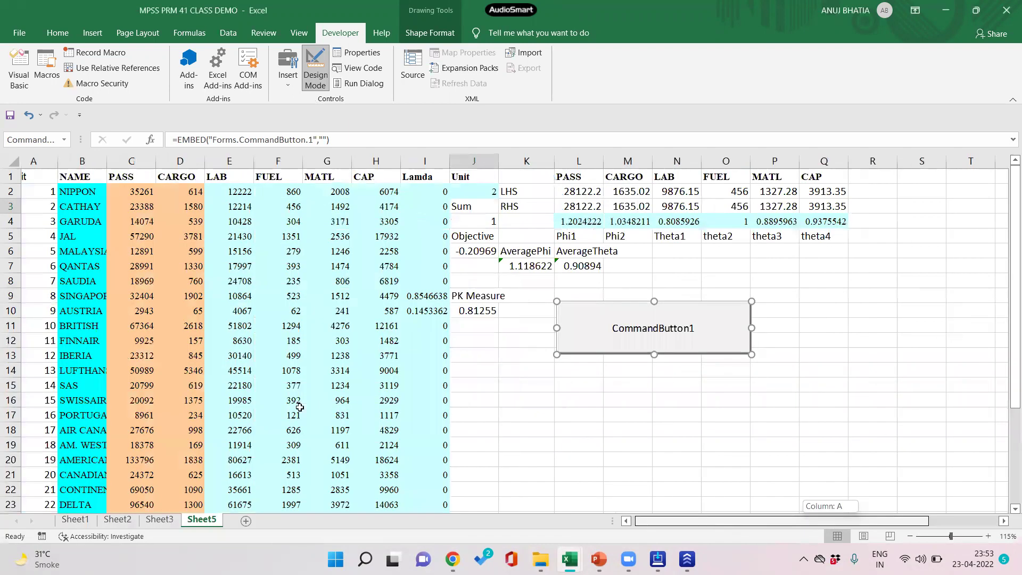
drag(46, 161, 86, 161)
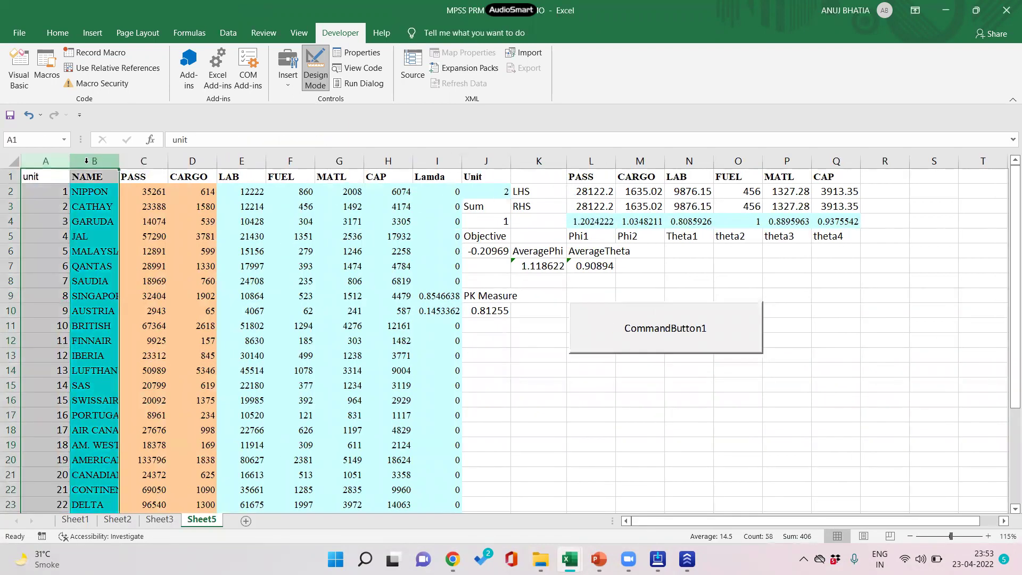
key(ctrl+c)
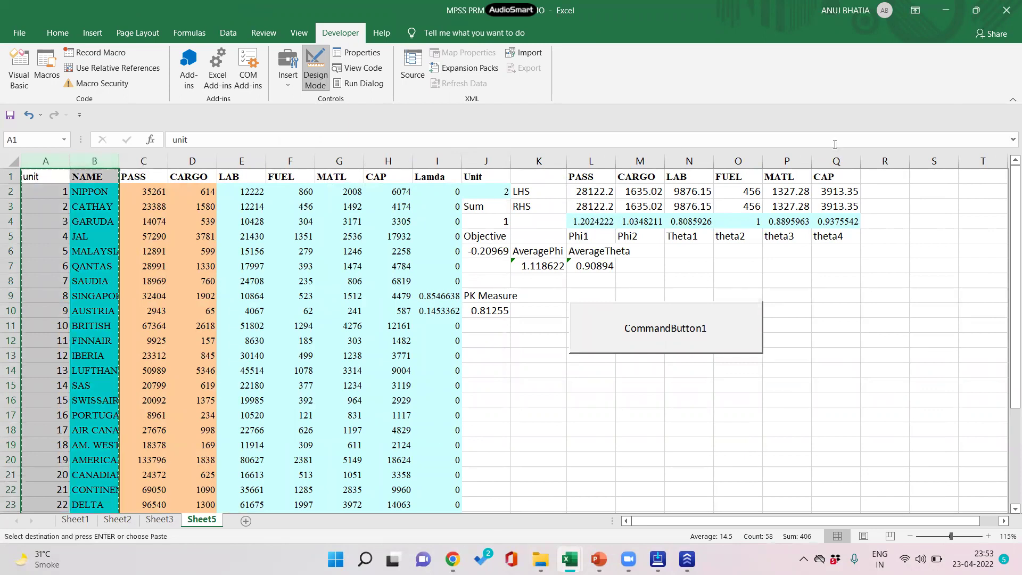
click(919, 157)
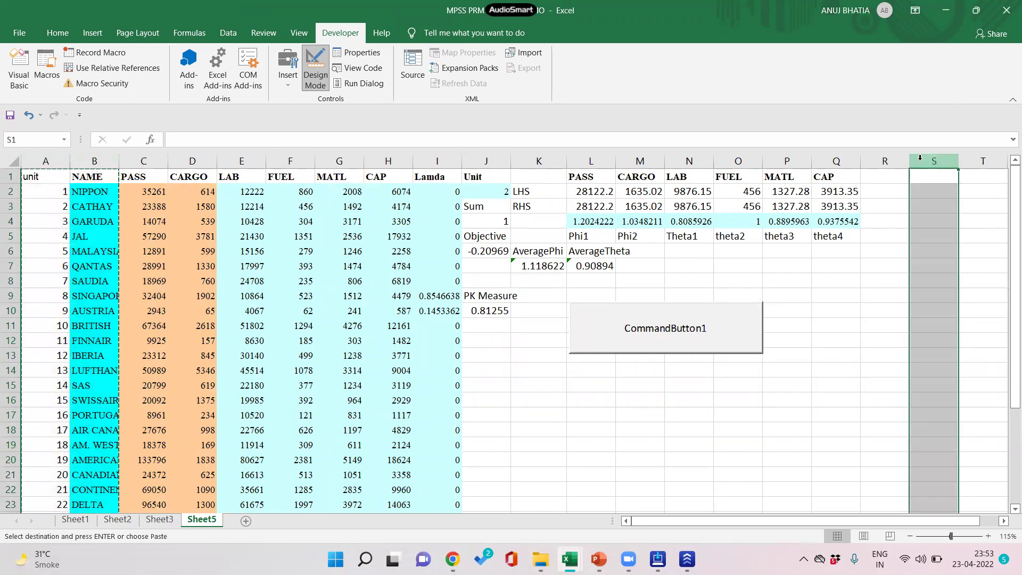
key(ctrl+v)
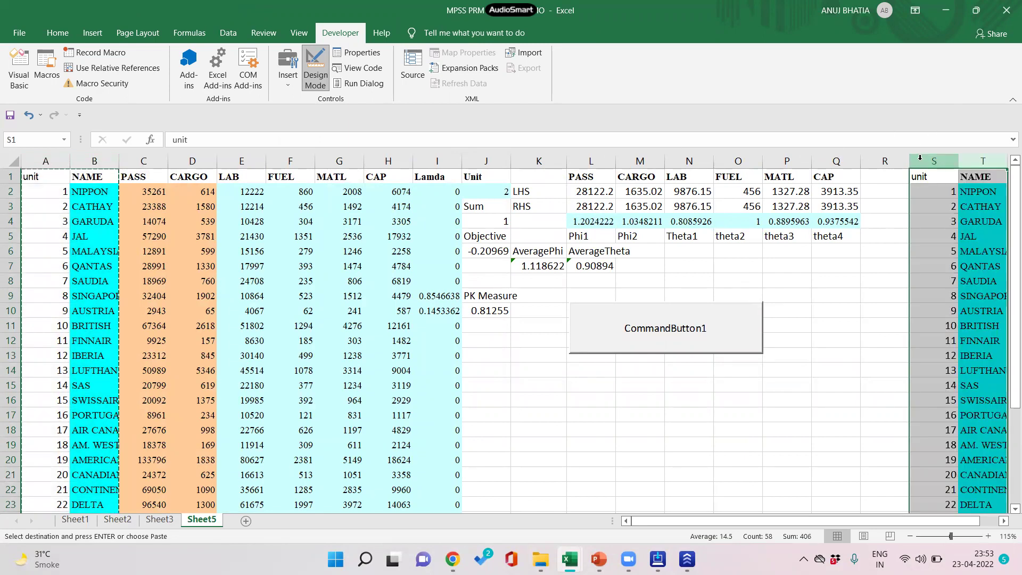
Step: Enter the heading Phi1 in U1, beside the copied NAME column
click(1003, 521)
click(1003, 521)
click(1003, 521)
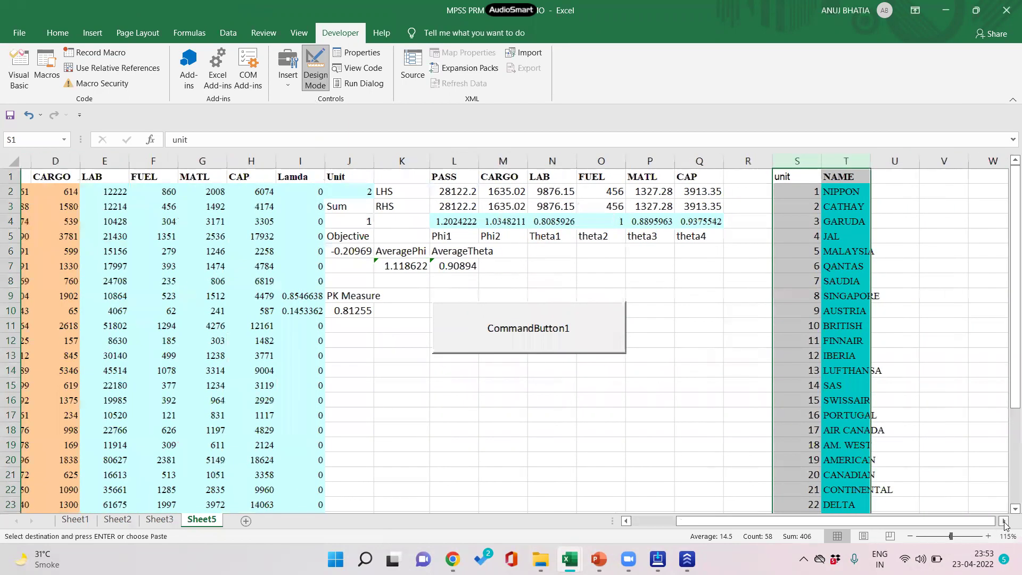
click(1004, 521)
click(630, 180)
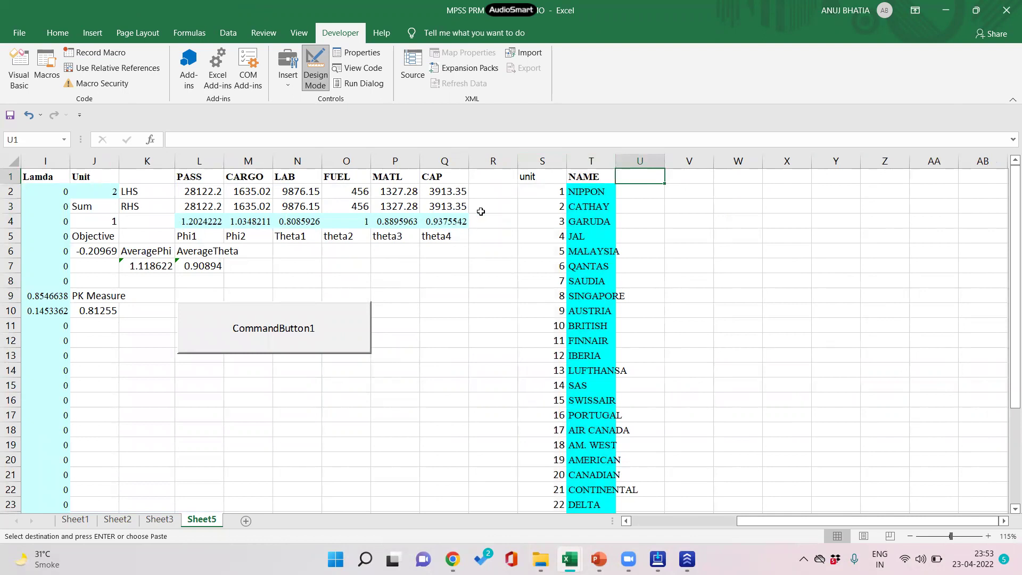
text(Aver)
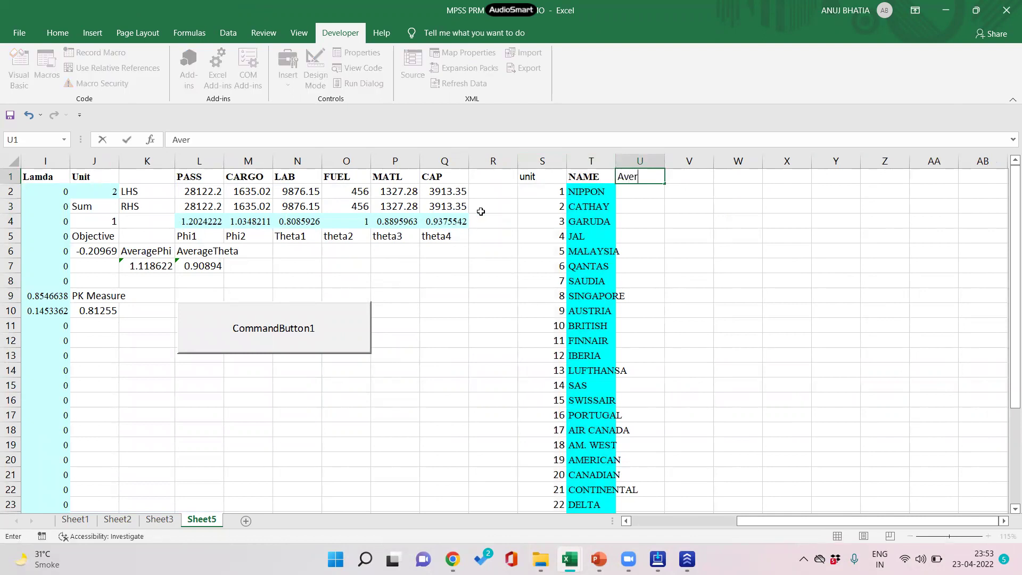
key(BackSpace)
Step: Copy the headings Phi2 through theta4 from M5:Q5 into V1:Z1 of the results table
click(257, 239)
drag(256, 238, 444, 237)
key(ctrl+c)
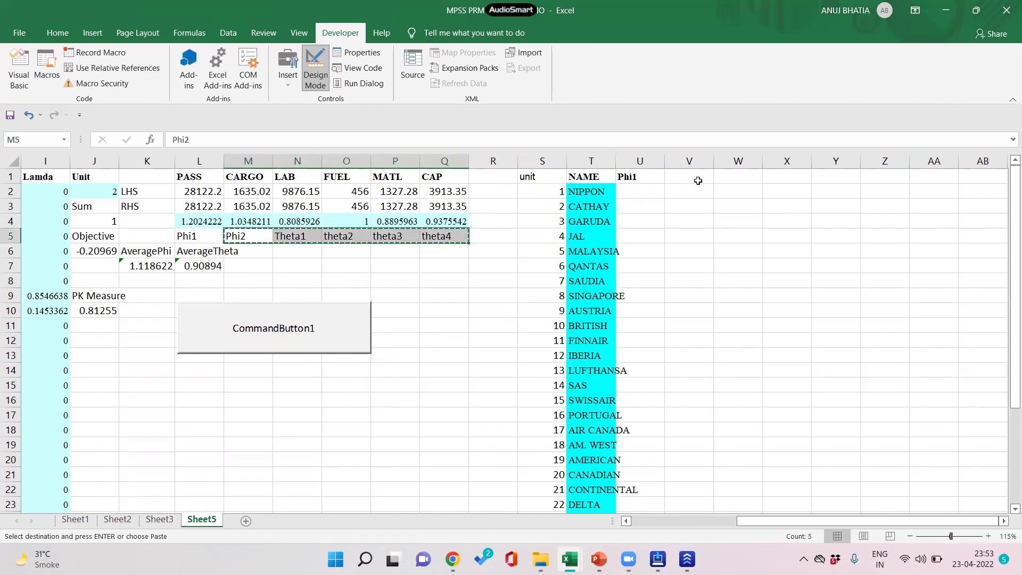
click(691, 178)
key(ctrl+v)
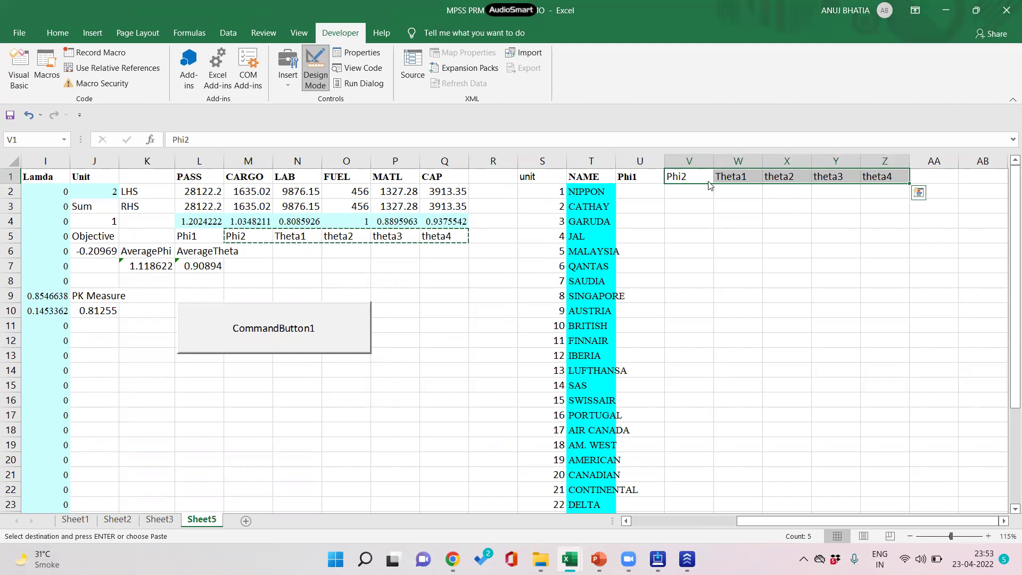
Step: Enter the heading PK Measure in AA1 and make the headings in V1:AA1 bold
click(772, 192)
click(916, 177)
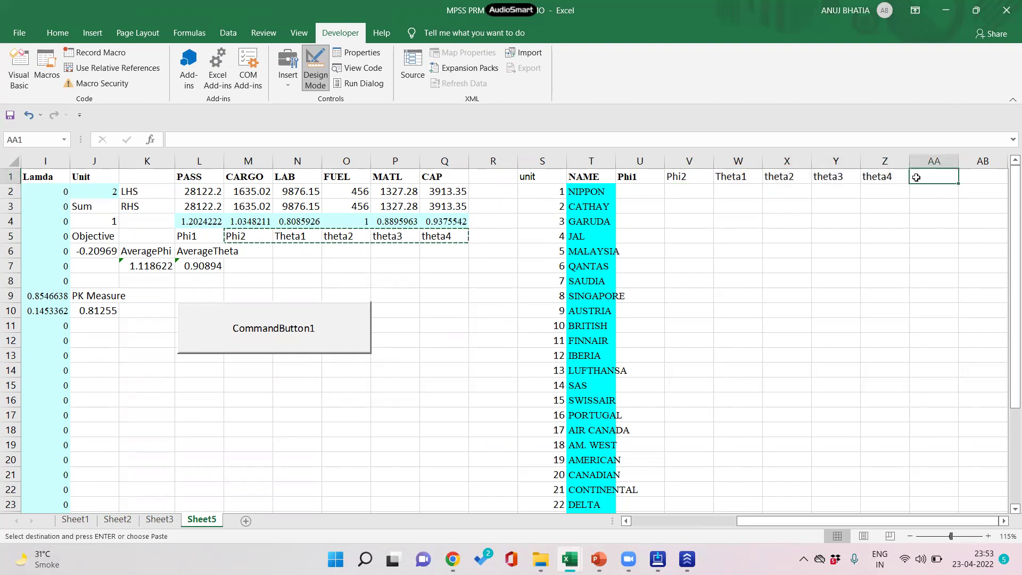
text(PK Measure)
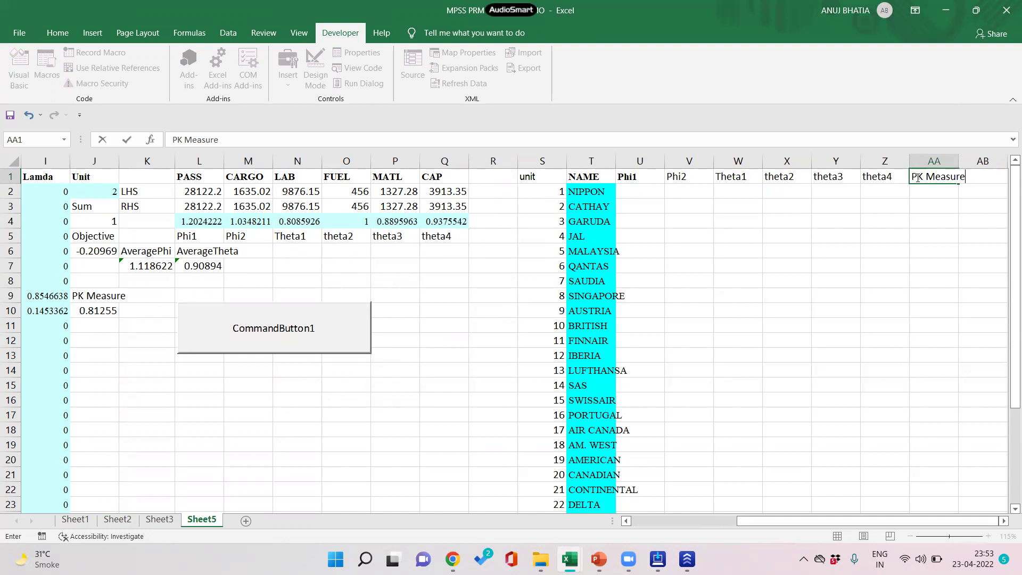
key(Return)
drag(672, 176, 926, 174)
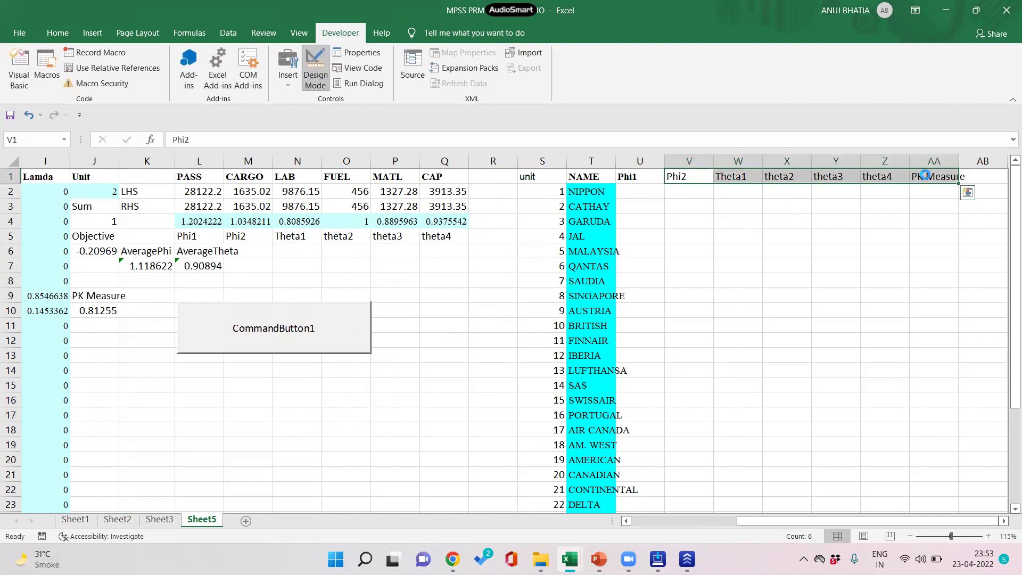
key(ctrl+b)
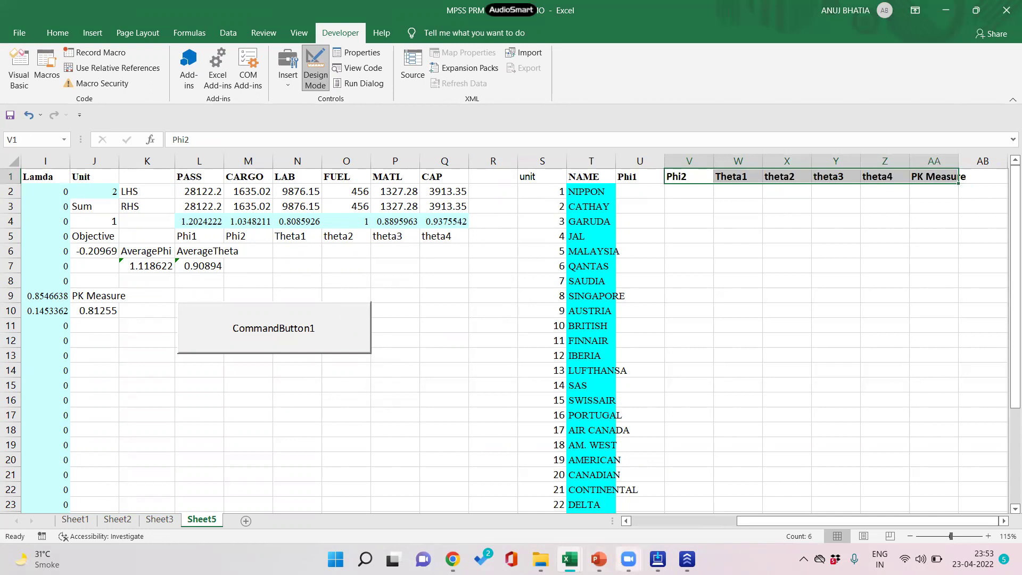
Step: Begin the command button's click procedure with the loop line For Unit = 1 To 28, covering every airline in the data table
mouse_move(570, 559)
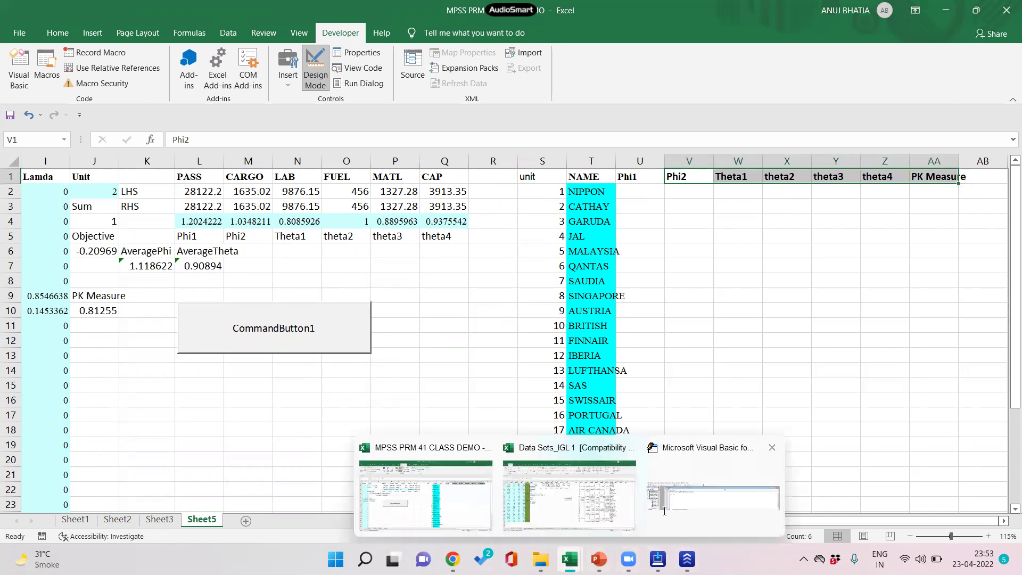
click(814, 500)
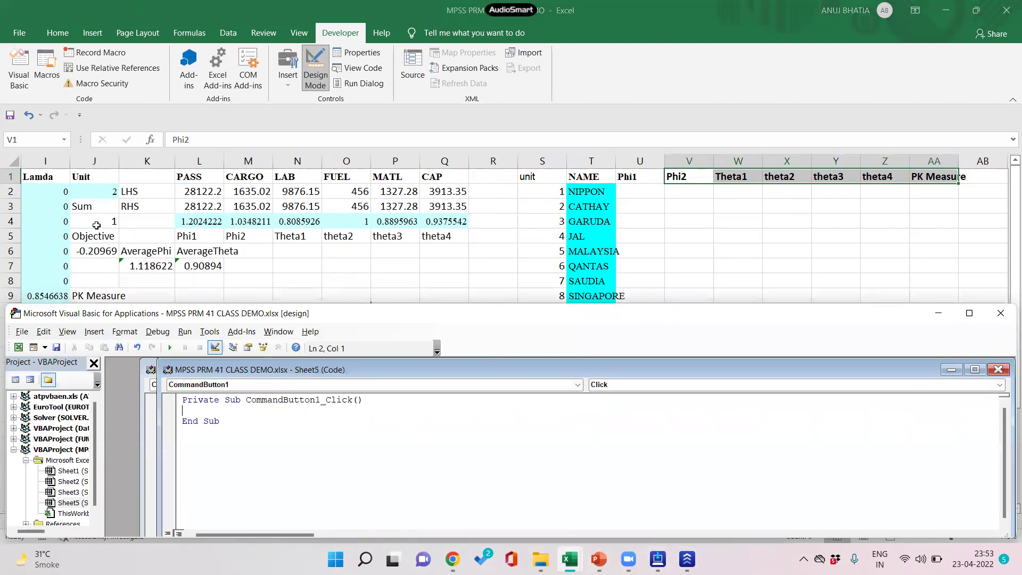
scroll(97, 225, down, 5)
scroll(417, 298, up, 3)
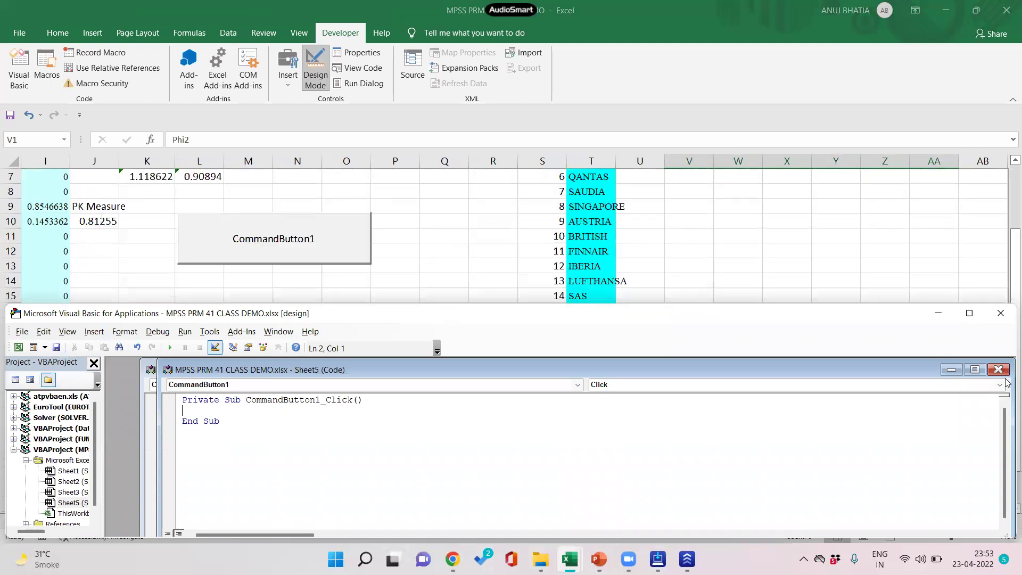
click(938, 312)
drag(745, 520, 633, 499)
scroll(181, 431, down, 1)
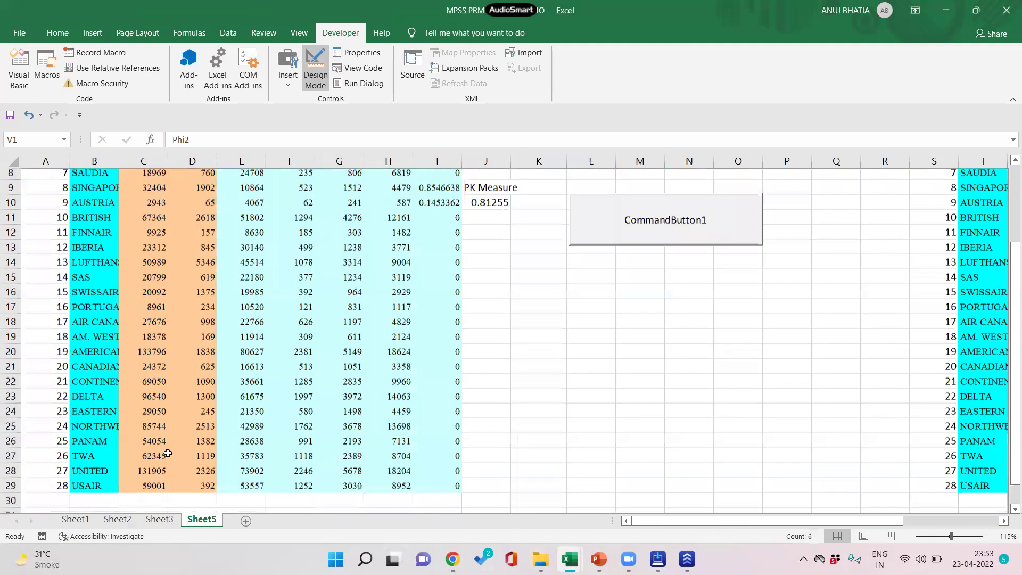
scroll(510, 341, up, 3)
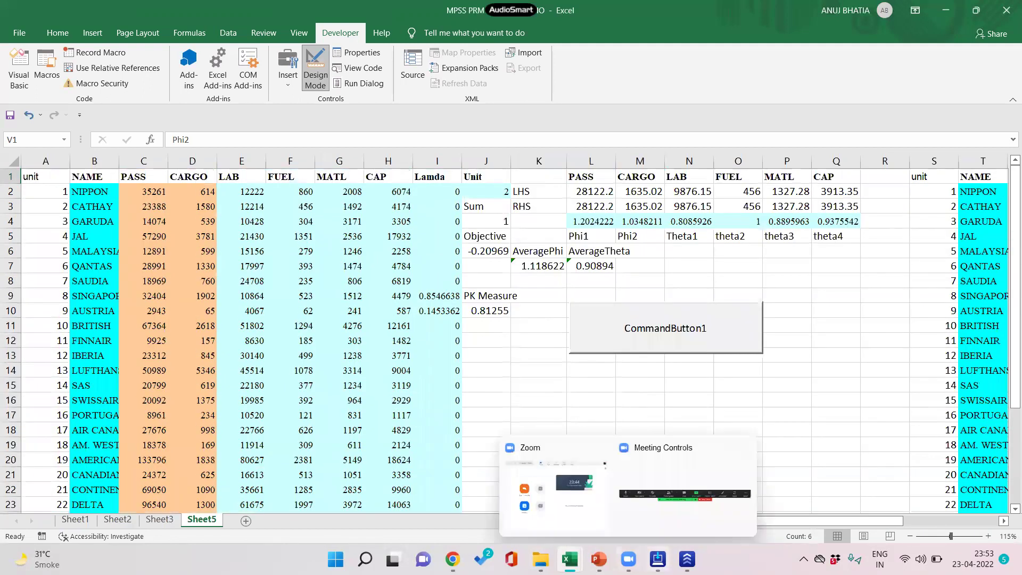
mouse_move(570, 559)
click(708, 457)
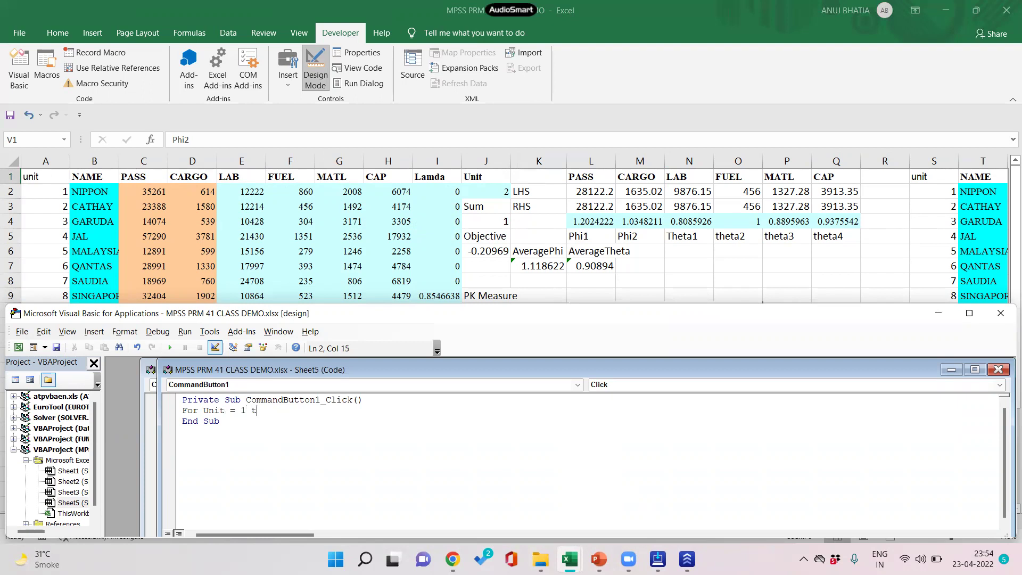
key(Return)
Step: Add the loop lines Range("J2") = Unit and SolverSolve UserFinish:=True to the click procedure
text(Range(")
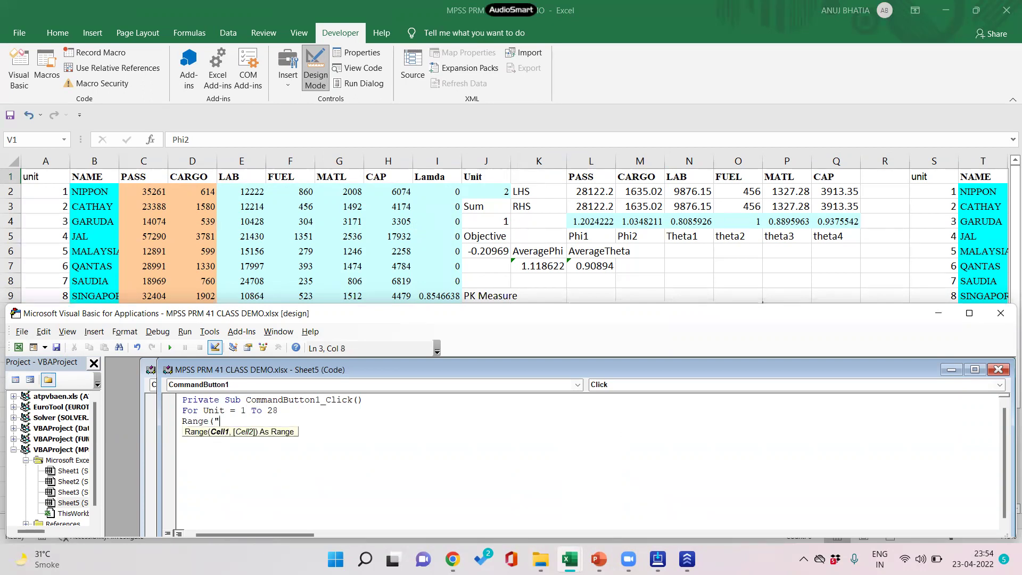
text(J2") )
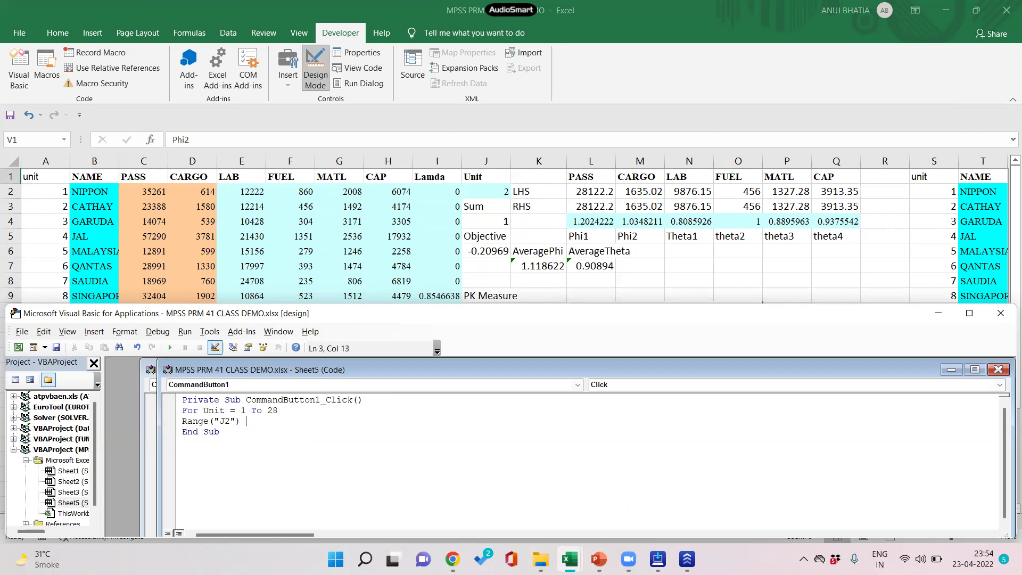
text(= Unit)
key(Return)
text(SolverSolve U)
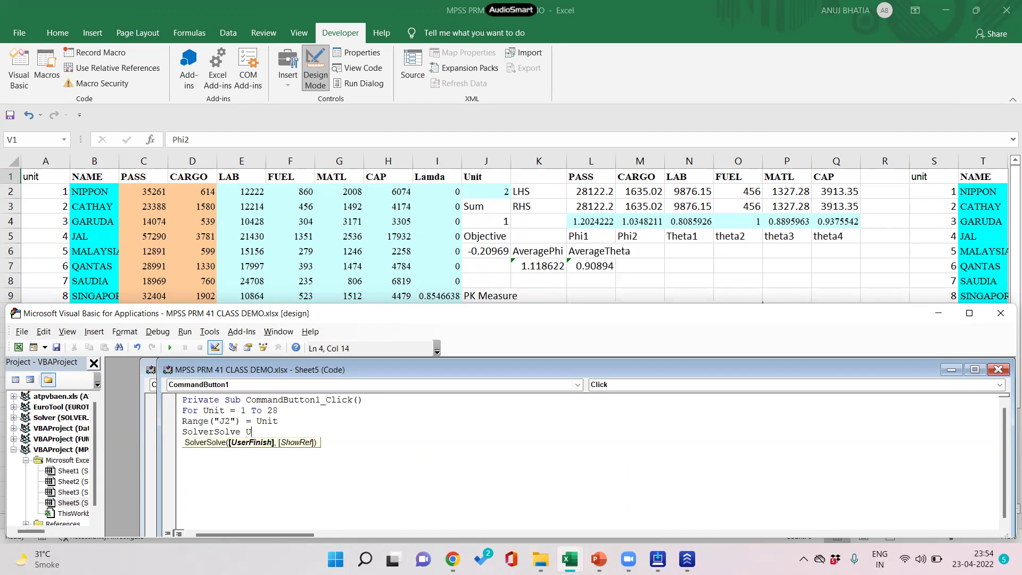
text(serFinish := True)
key(Return)
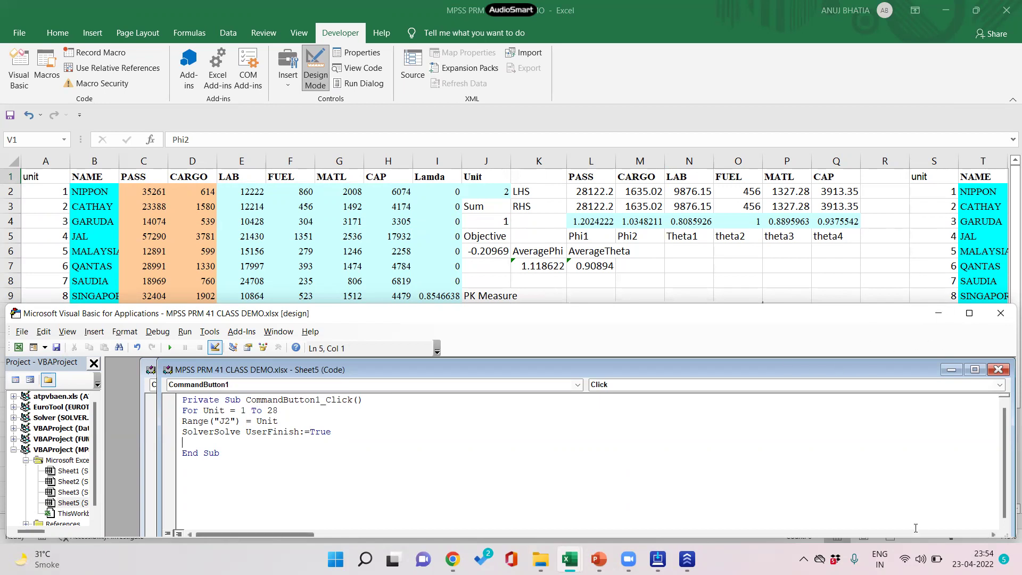
Step: Check on the worksheet which cell starts the Phi1 results column and which cell holds the solved Phi1 value
click(939, 314)
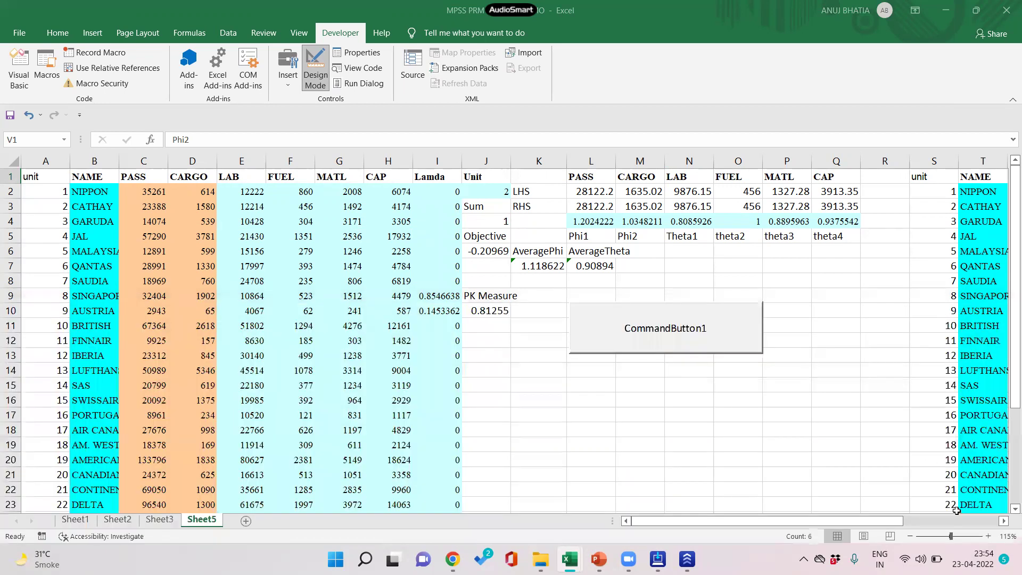
click(1003, 521)
click(1003, 521)
click(1003, 522)
click(1003, 522)
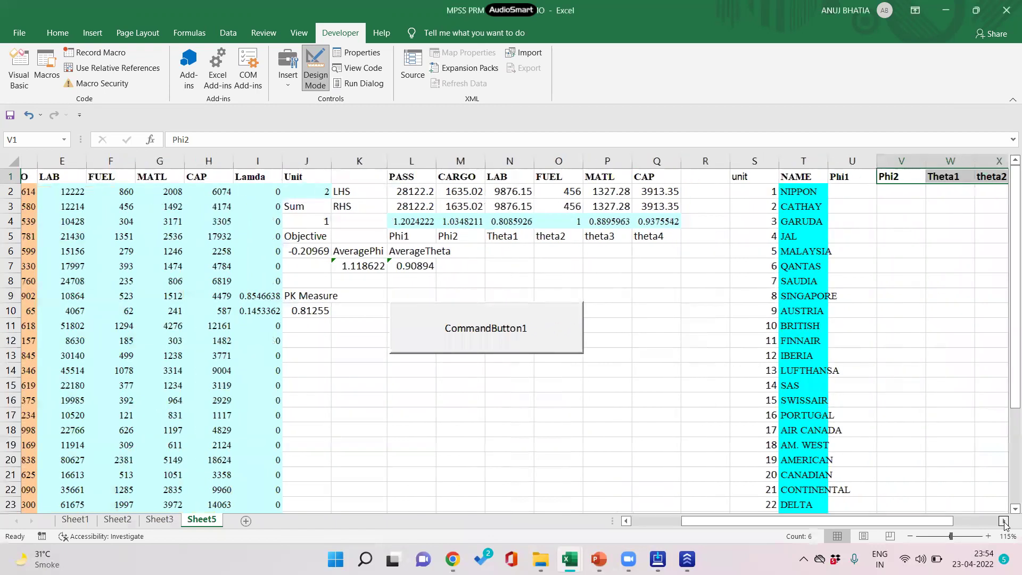
click(1003, 522)
click(1003, 522)
click(1003, 522)
click(1003, 522)
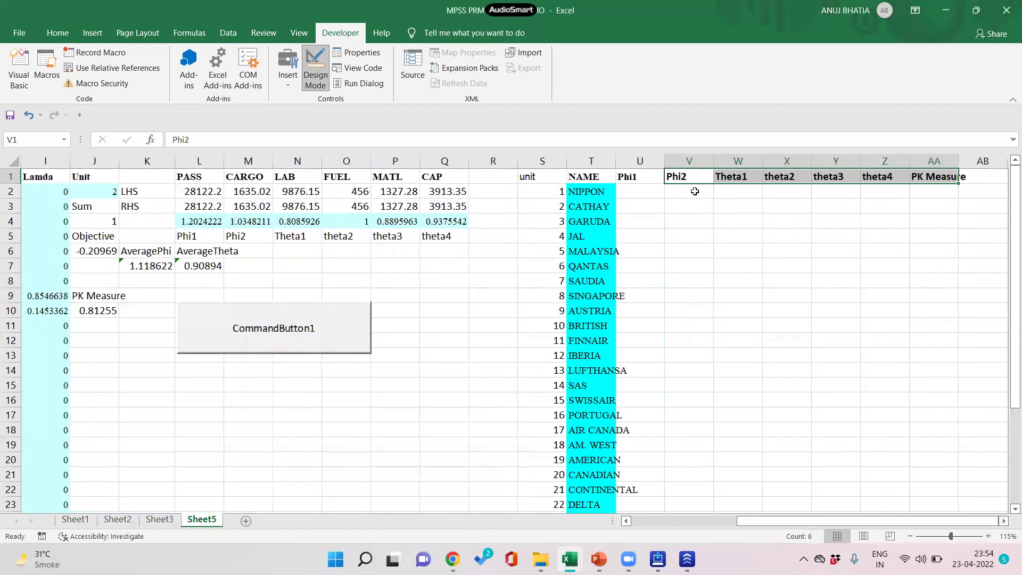
click(634, 191)
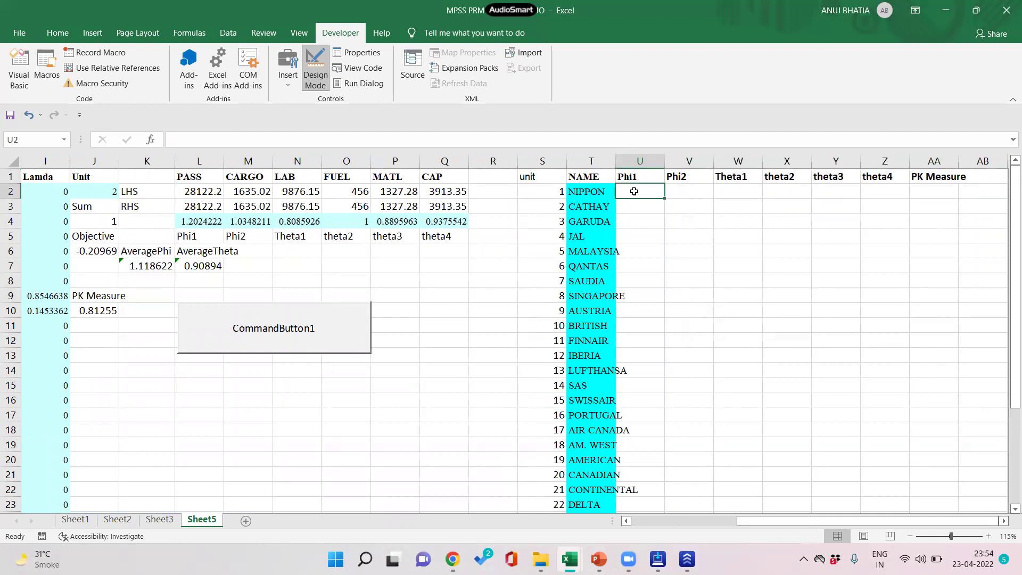
click(183, 220)
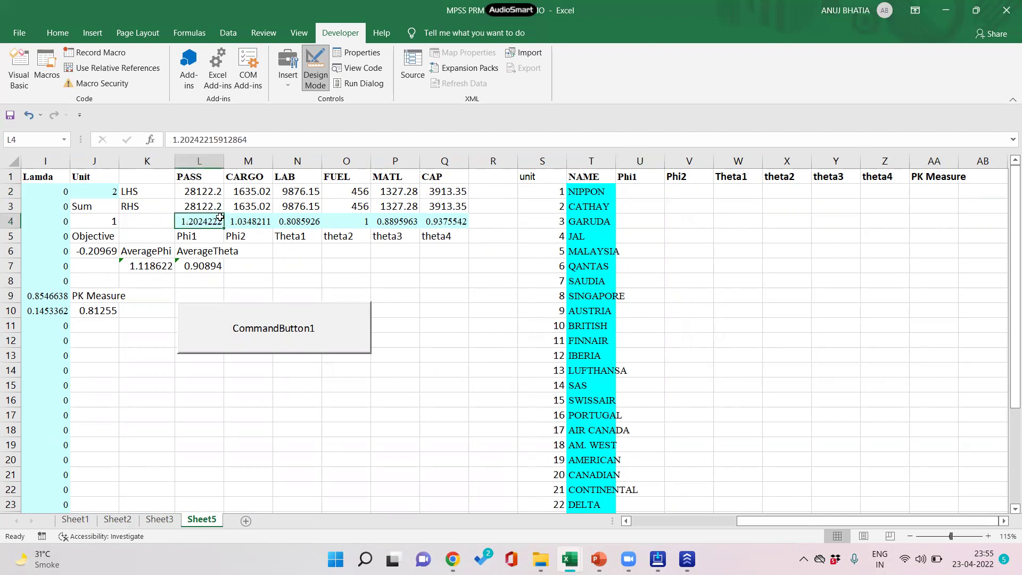
Step: Add the line Range("U" & Unit + 1) = Range("L4") to the click procedure to record Phi1
mouse_move(628, 558)
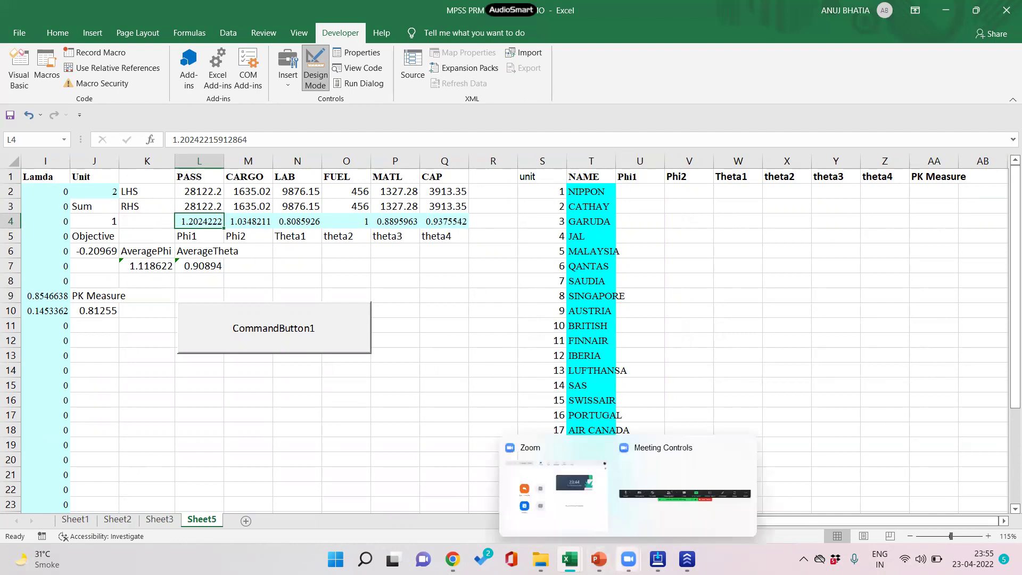
mouse_move(569, 558)
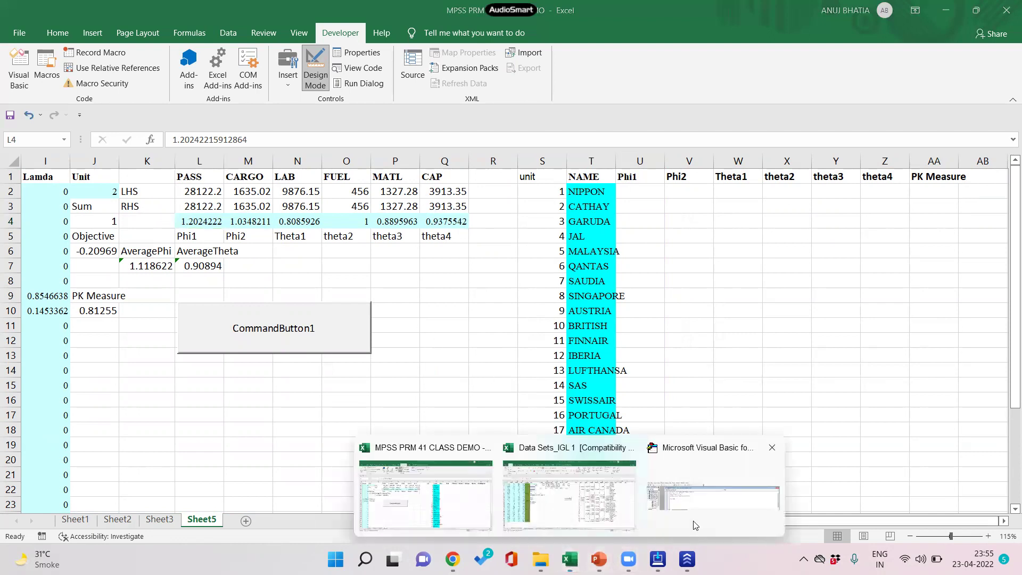
click(695, 525)
text(Range)
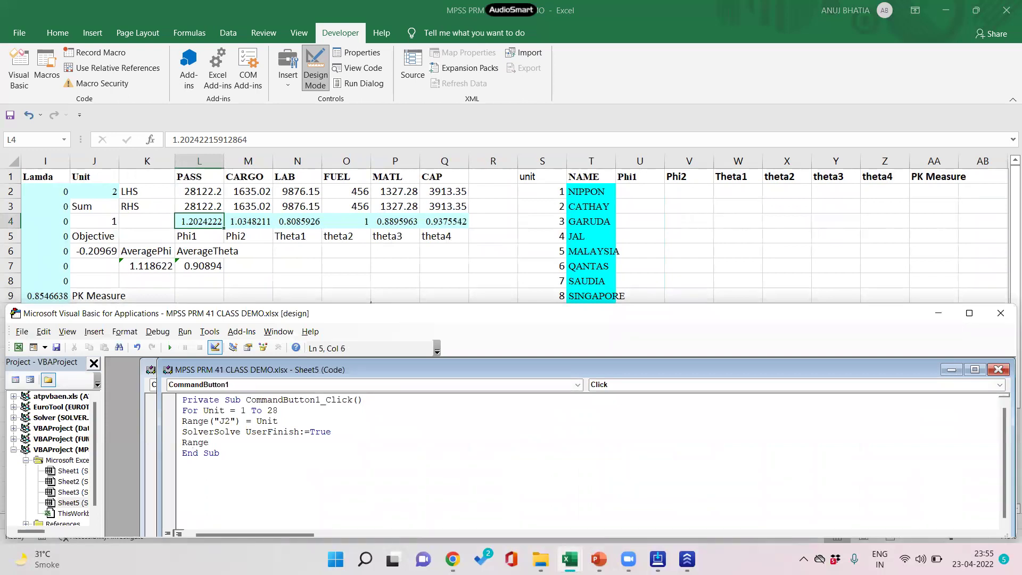
text((")
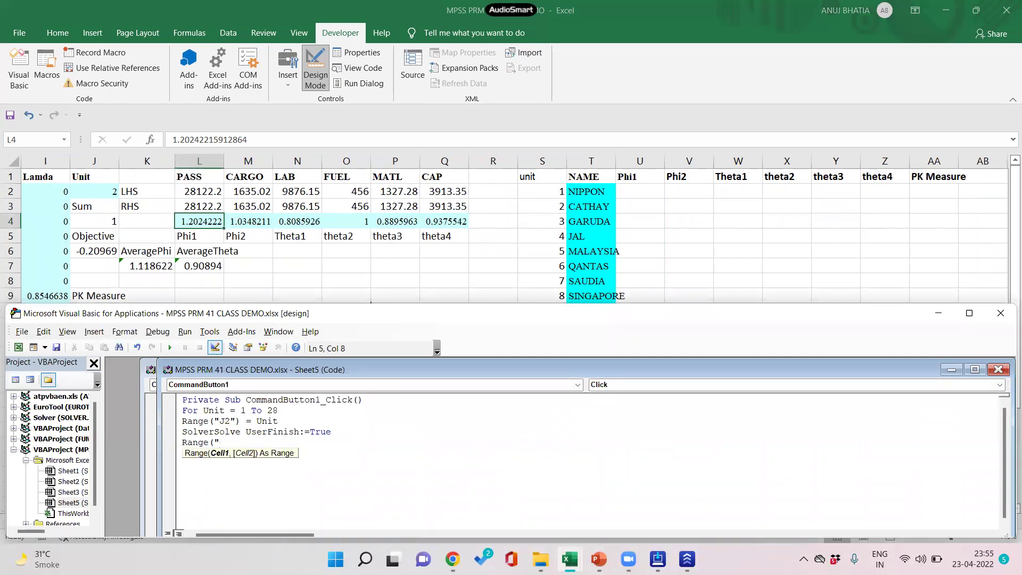
text(U" & Unit + 1))
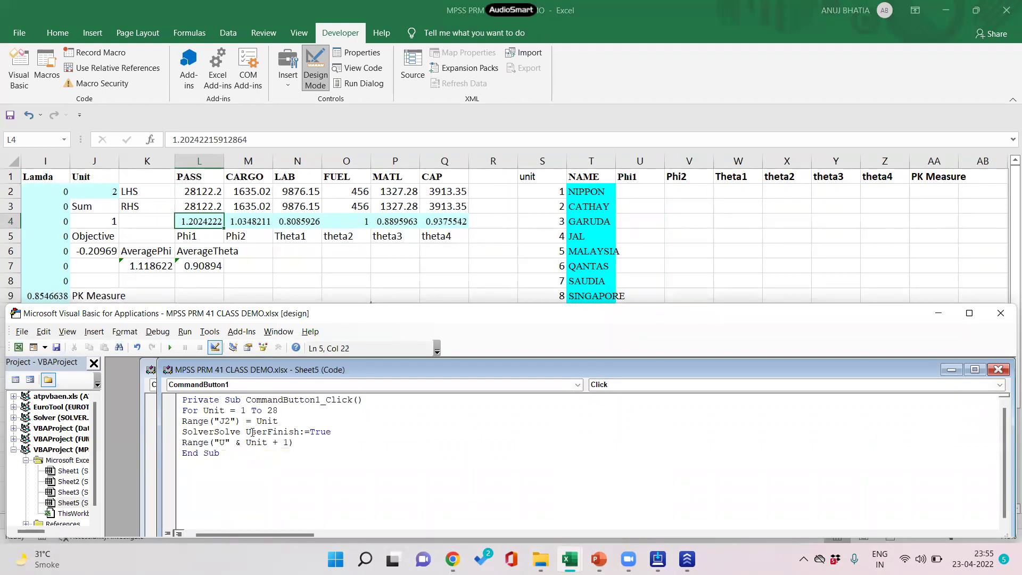
text( = Ra)
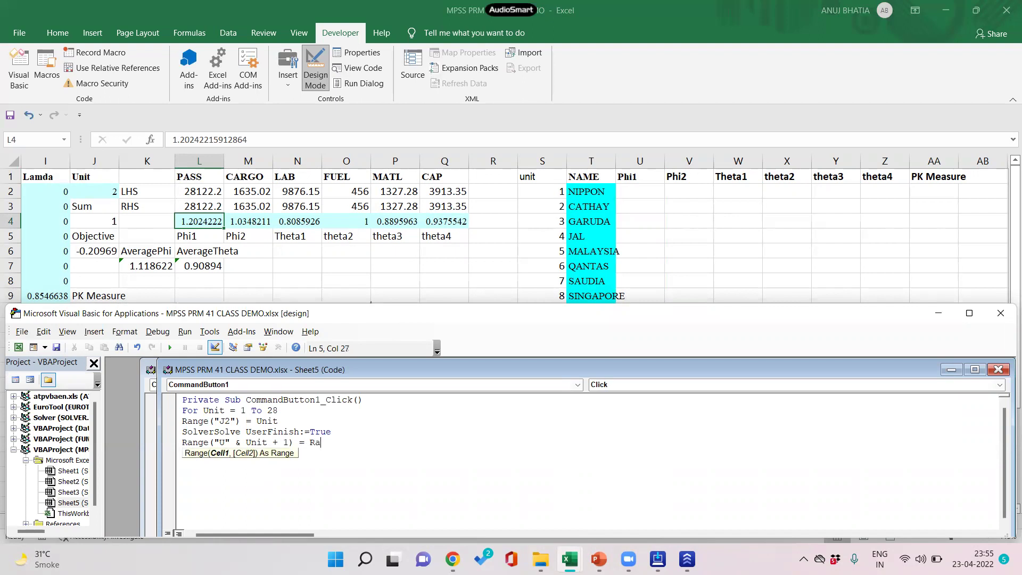
text(nge()
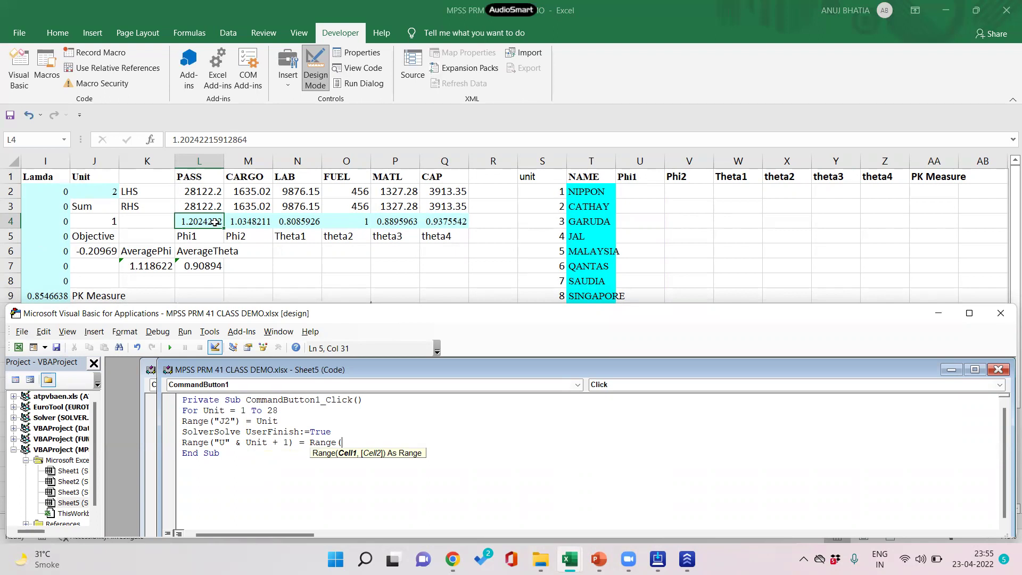
text("L4"))
key(Return)
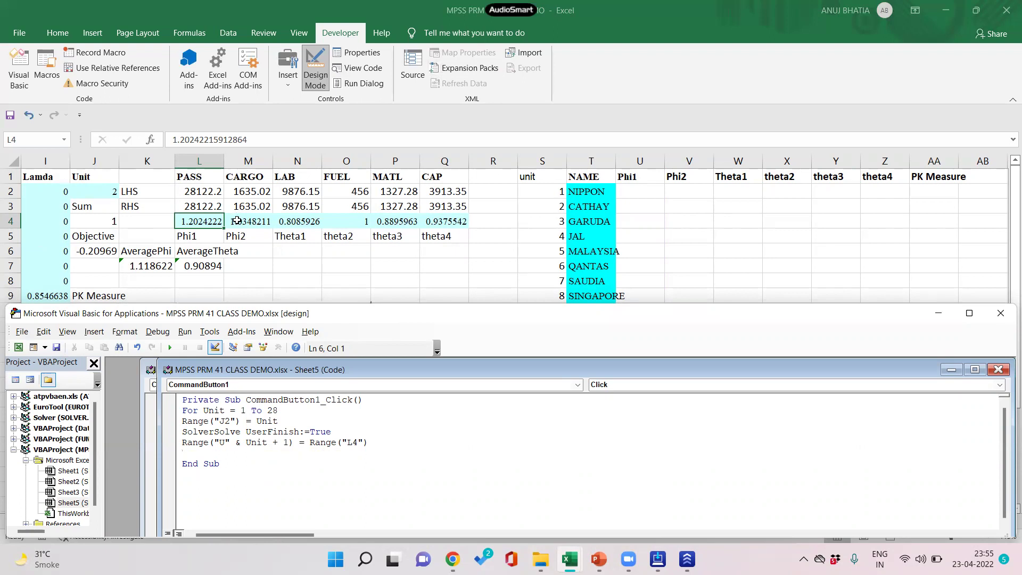
Step: Add the line Range("V" & Unit + 1) = Range("M4") to record Phi2, removing the misplaced closing bracket after "V"
text(Range(")
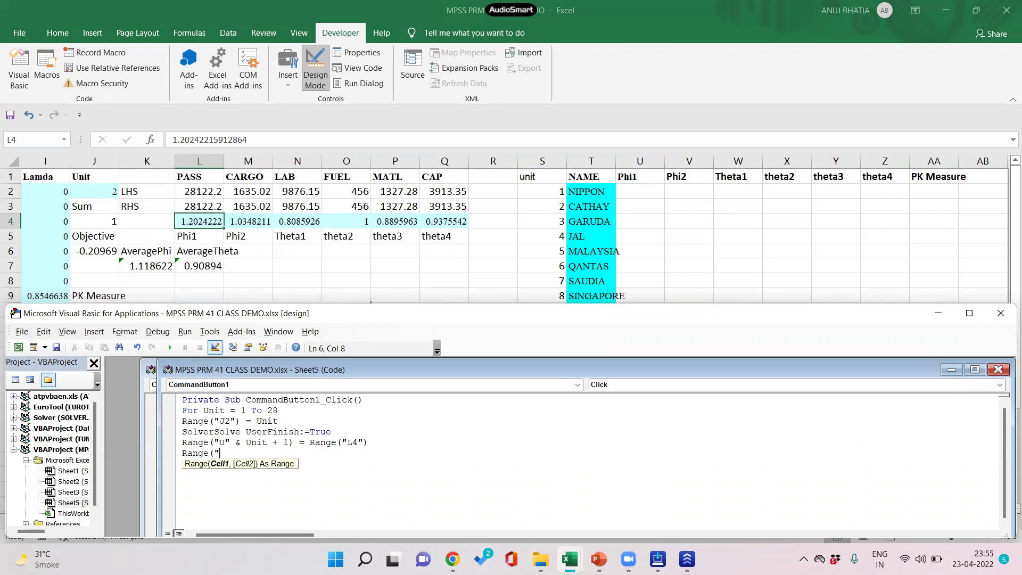
text(V") & )
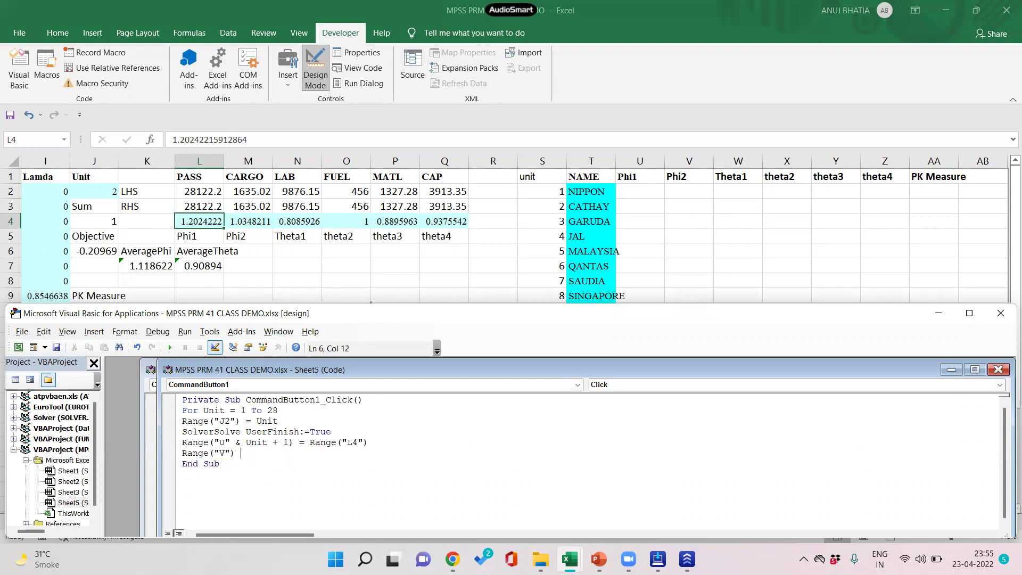
text(Uni)
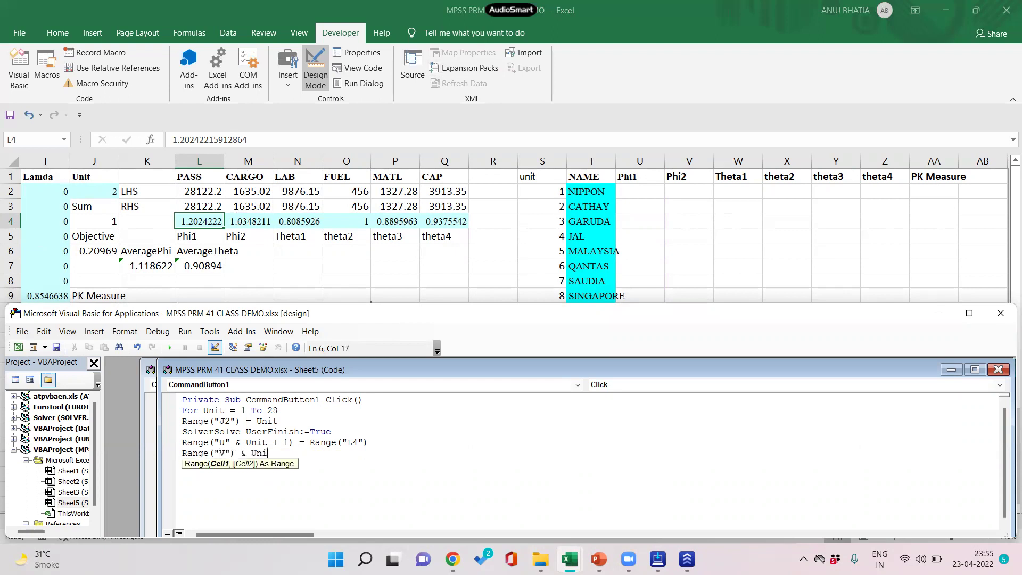
text(t + 1) =)
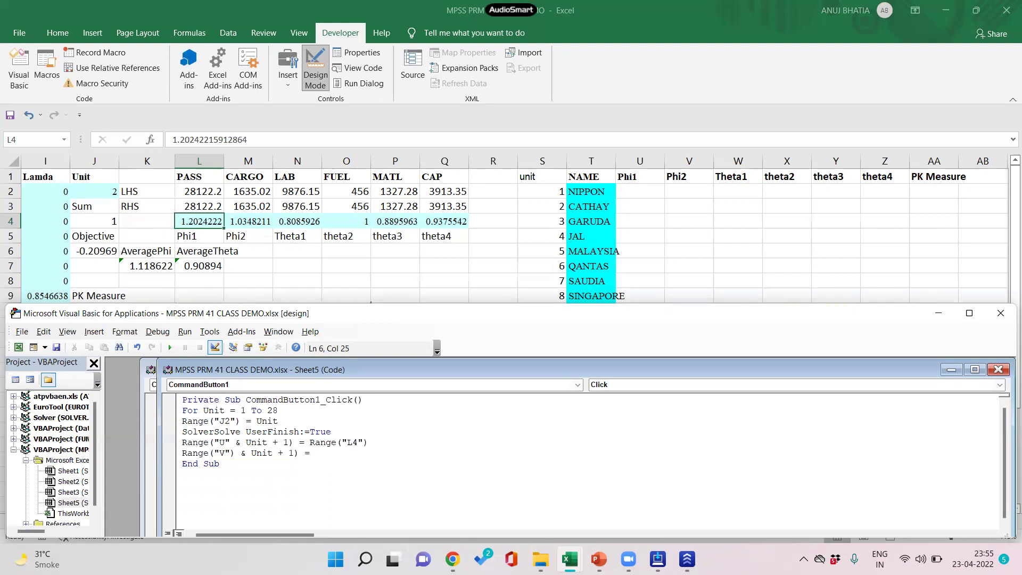
click(237, 463)
click(501, 331)
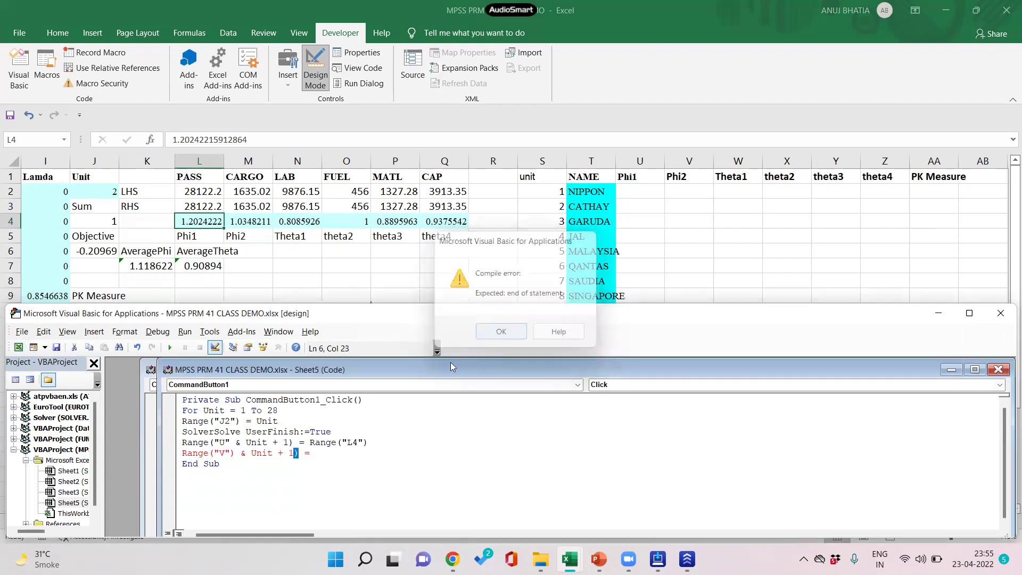
click(240, 453)
key(BackSpace)
key(BackSpace)
click(337, 457)
text(Ra)
text(nge)
text(()
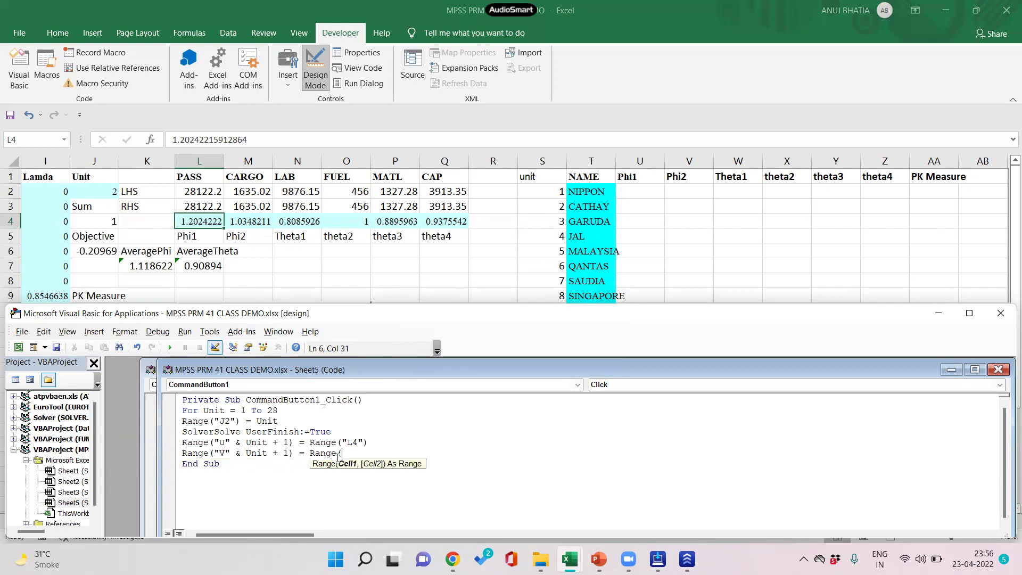
text("M4"))
key(Return)
Step: Add the line Range("W" & Unit + 1) = Range("N4") to the click procedure to record Theta1
text(Range)
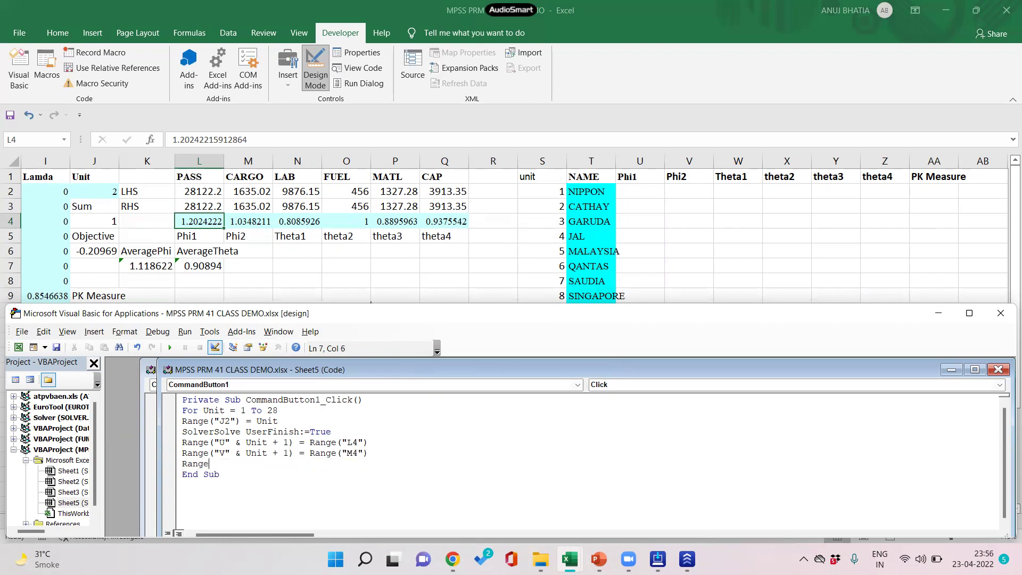
text(()
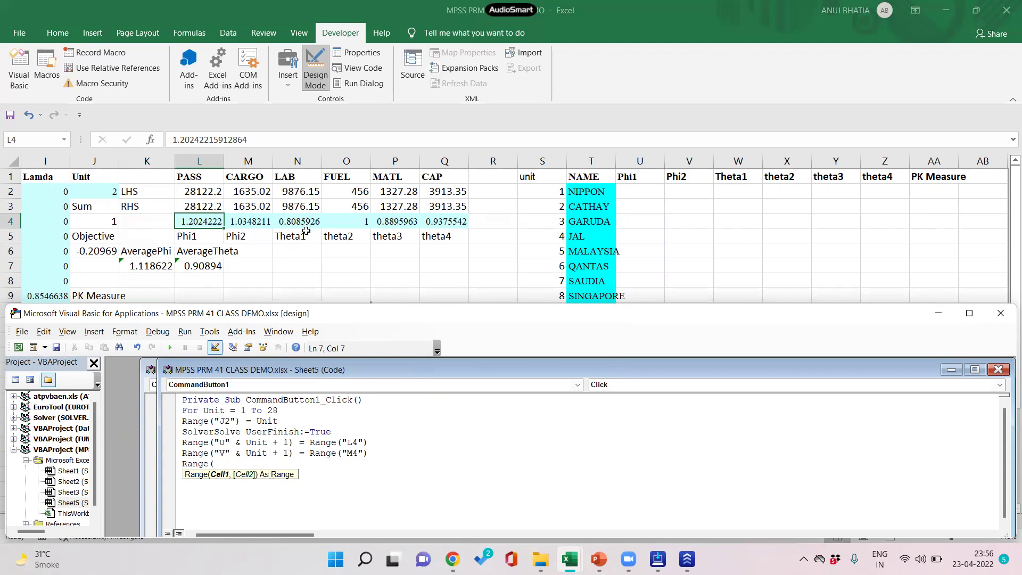
text("W" & Unit + 1) = Range("N)
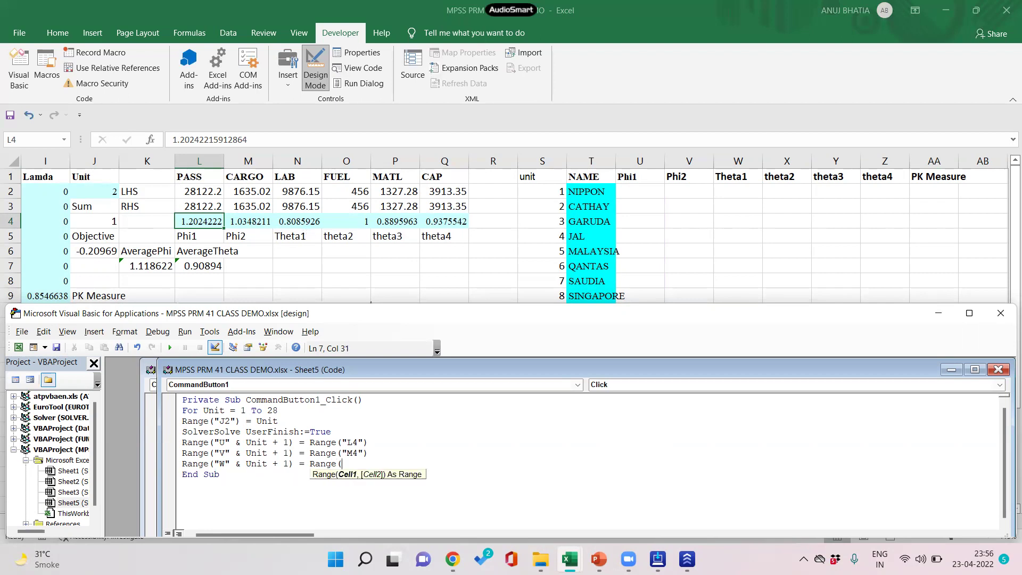
text(4"))
key(Return)
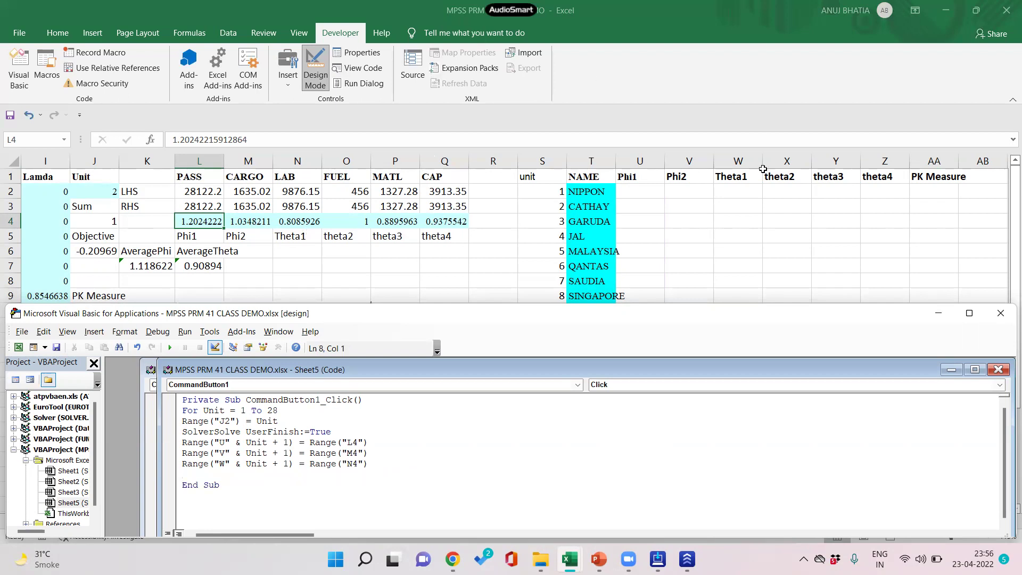
Step: Add the line Range("X" & Unit + 1) = Range("O4") to the click procedure to record theta2
text(Range("X")
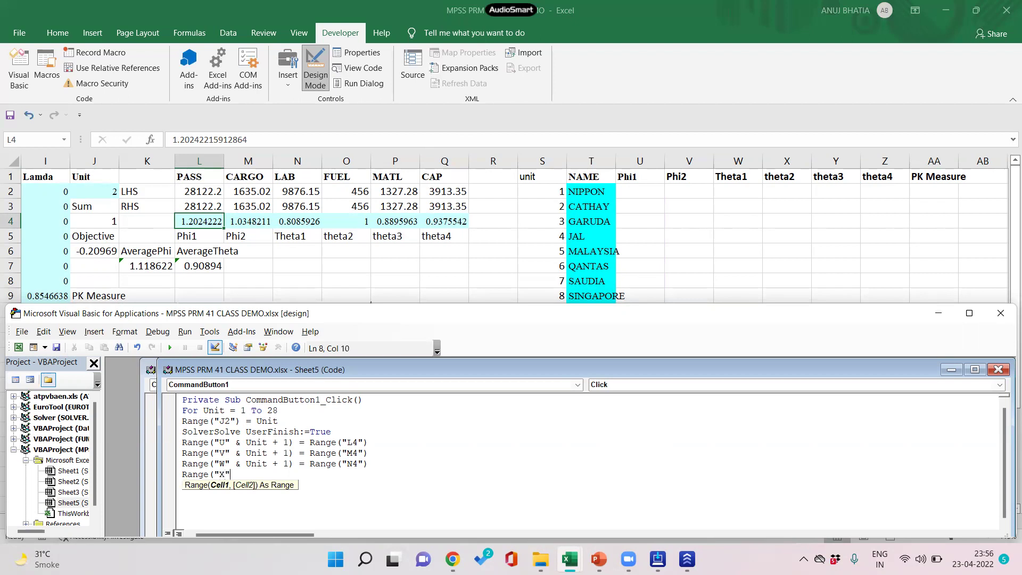
text( & Unit + 1) = Range)
text(("O4")
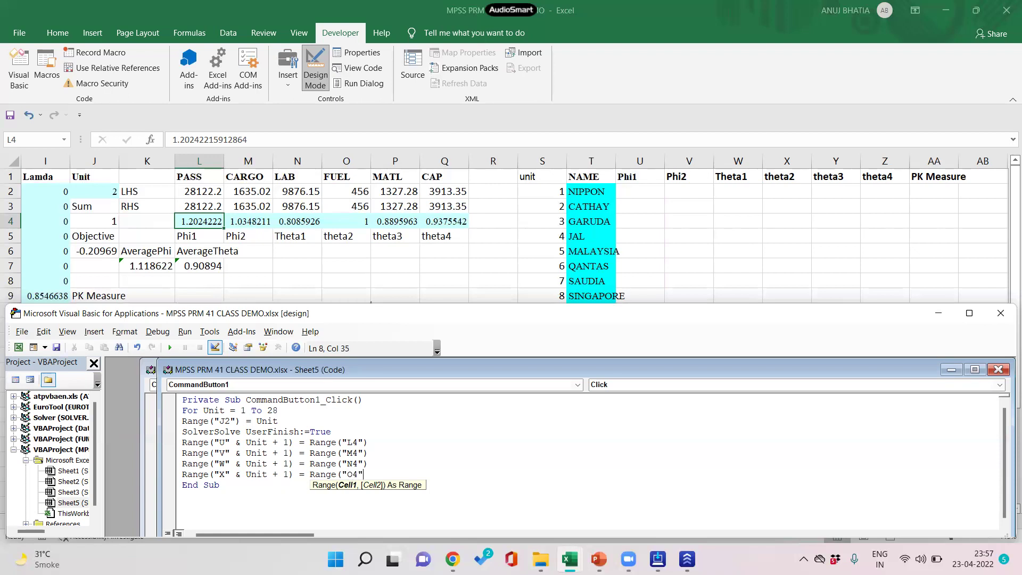
key(Return)
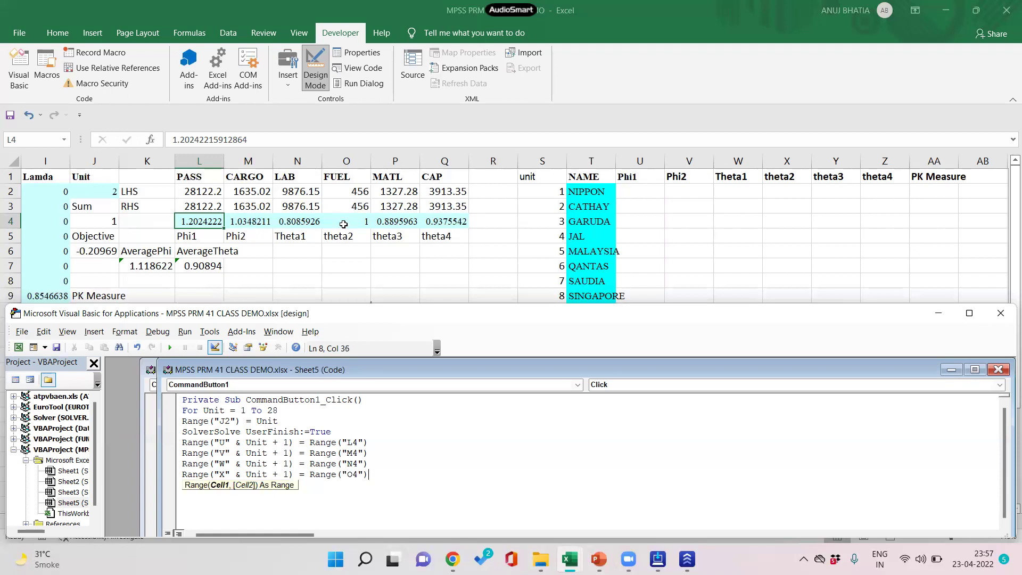
Step: Add the line Range("Y" & Unit + 1) = Range("P4") to the click procedure to record theta3
text(Range)
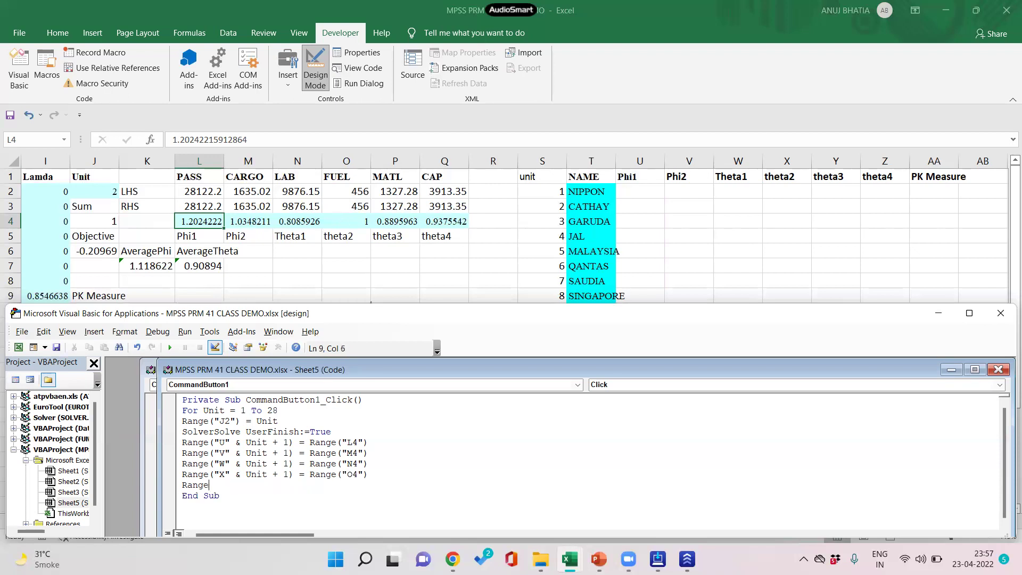
text(("Y" )
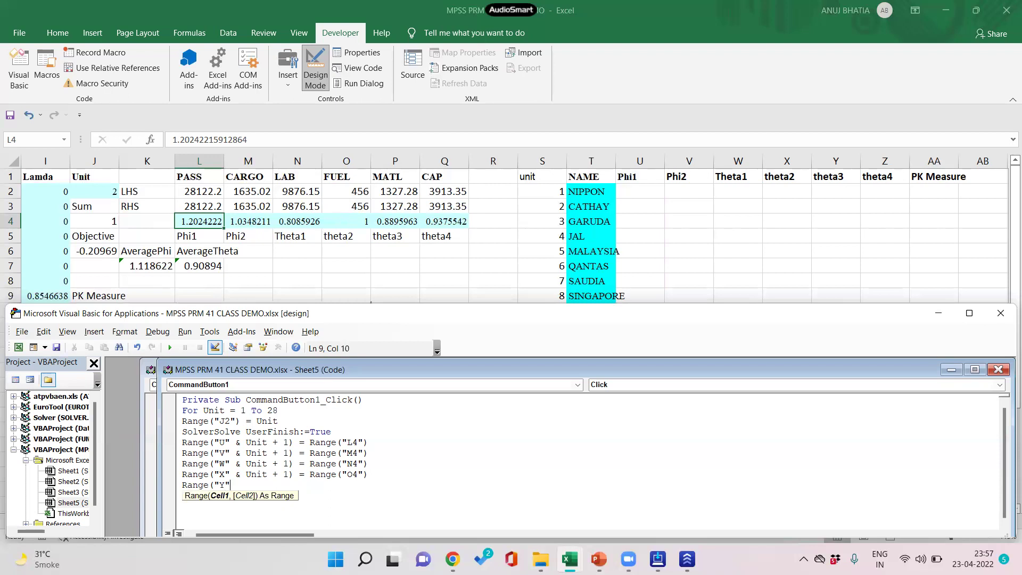
text(& )
text(Unit)
key(BackSpace)
text(y)
key(BackSpace)
text(t + 1) = )
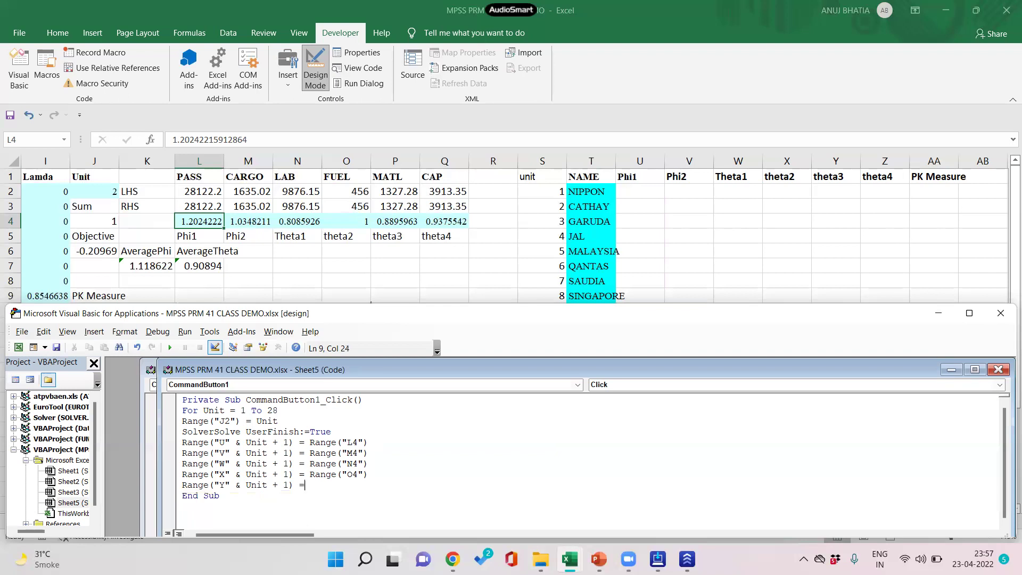
text(Rang)
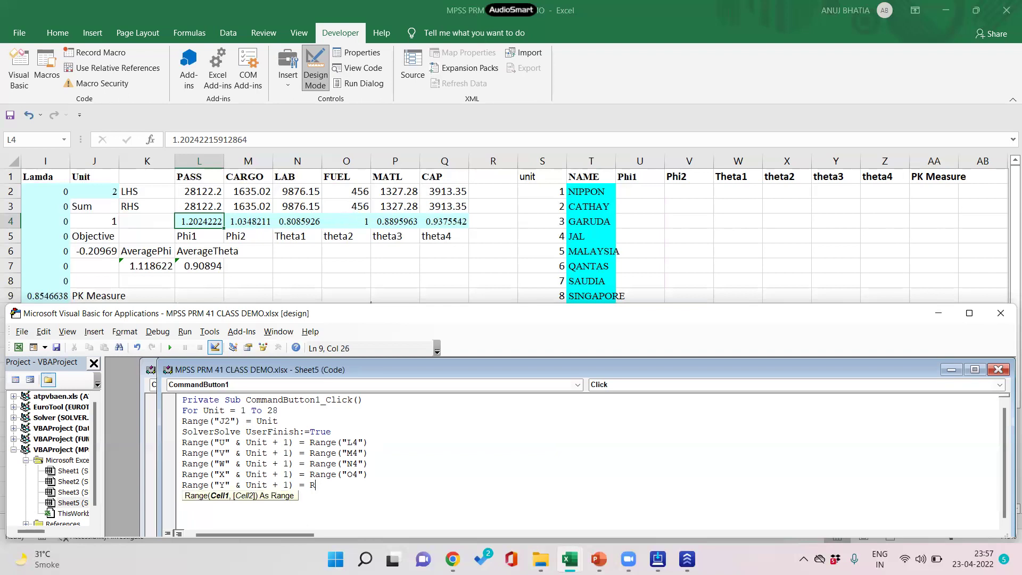
text(e()
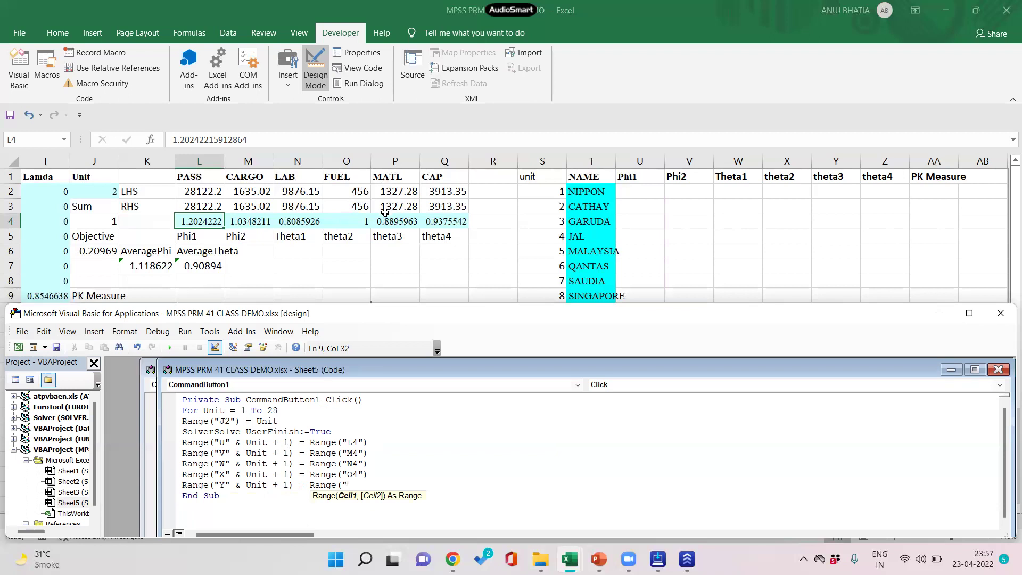
text(P4"))
key(Return)
Step: Add the line Range("Z" & Unit + 1) = Range("Q4") to the click procedure to record theta4
text(Range)
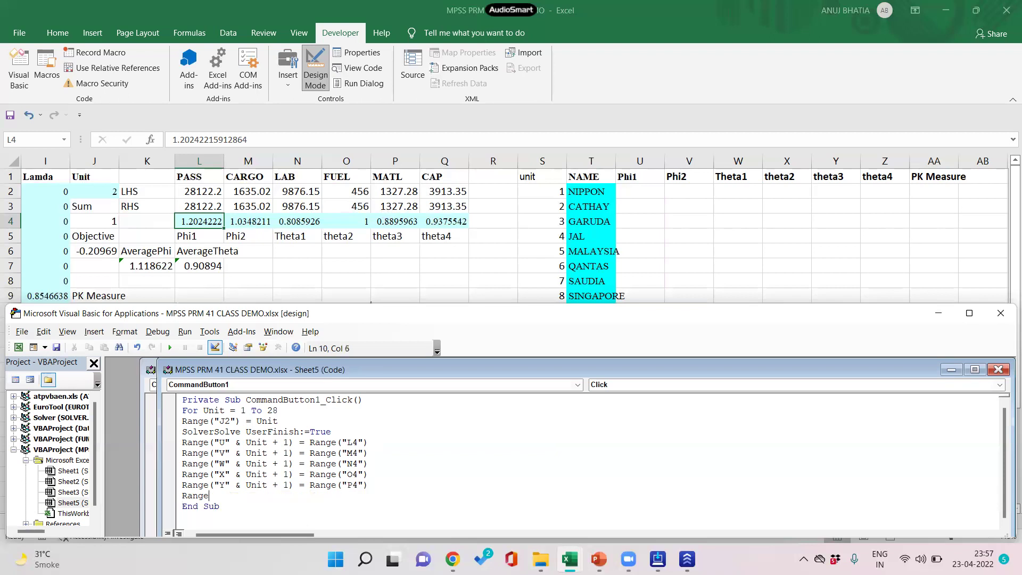
text((Z)
key(BackSpace)
text(")
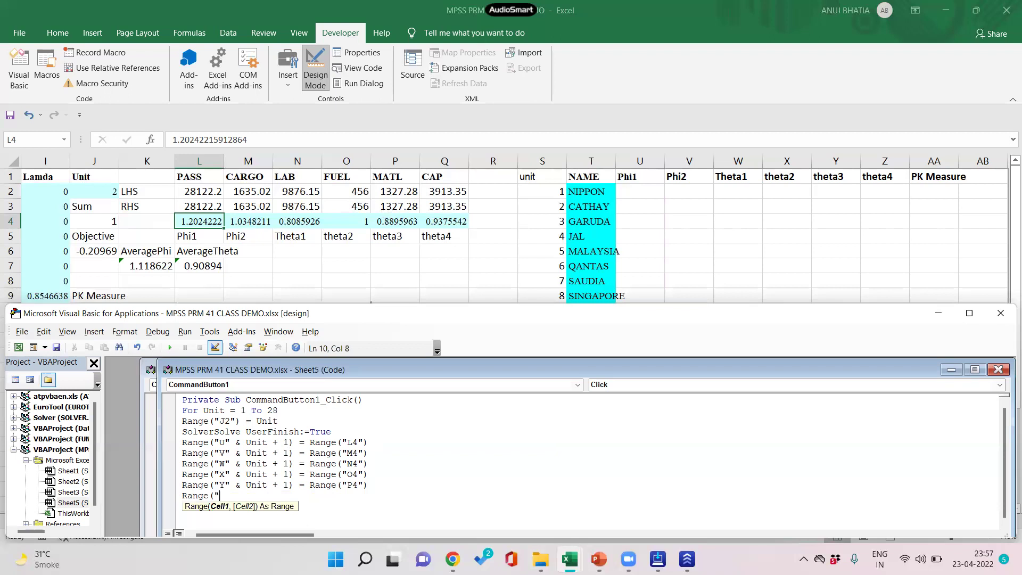
text(Z" & Unit + 1))
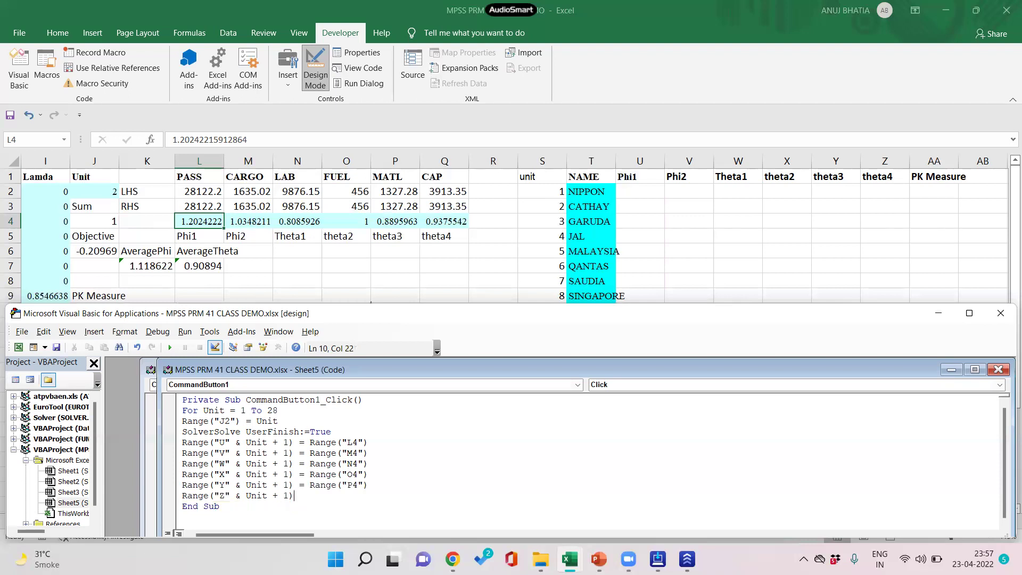
text( = Range)
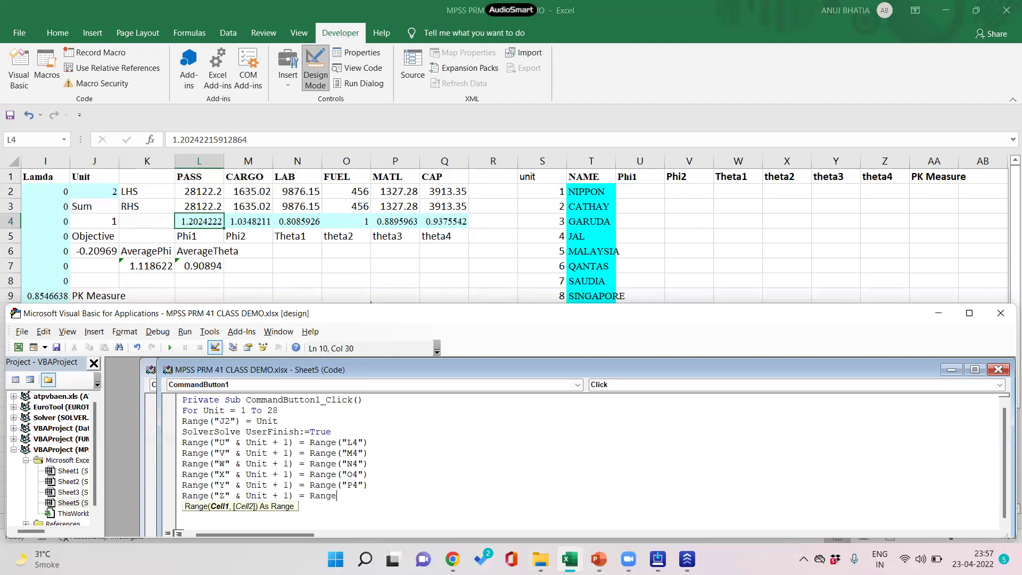
text(()
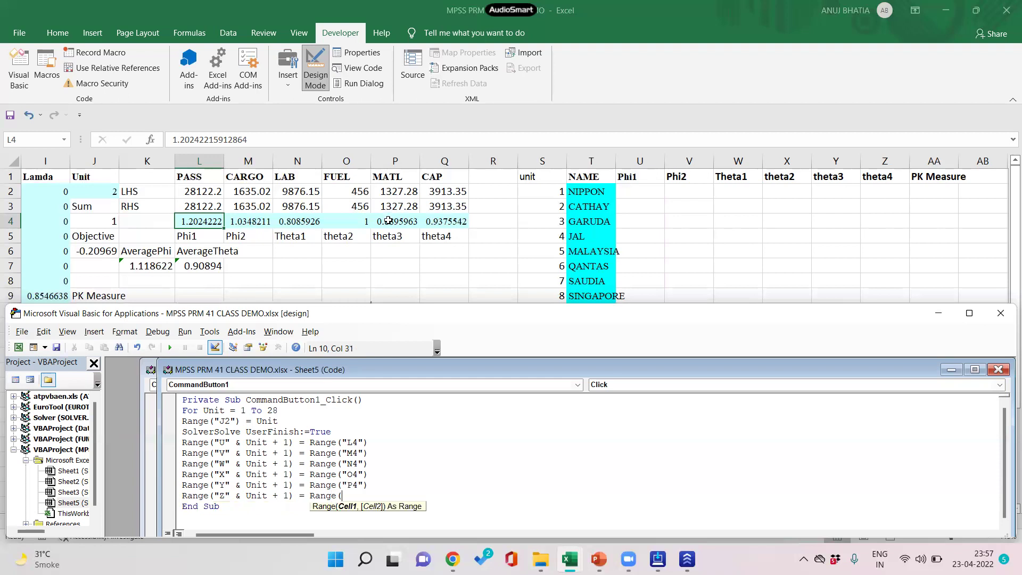
text("Q4"))
key(Return)
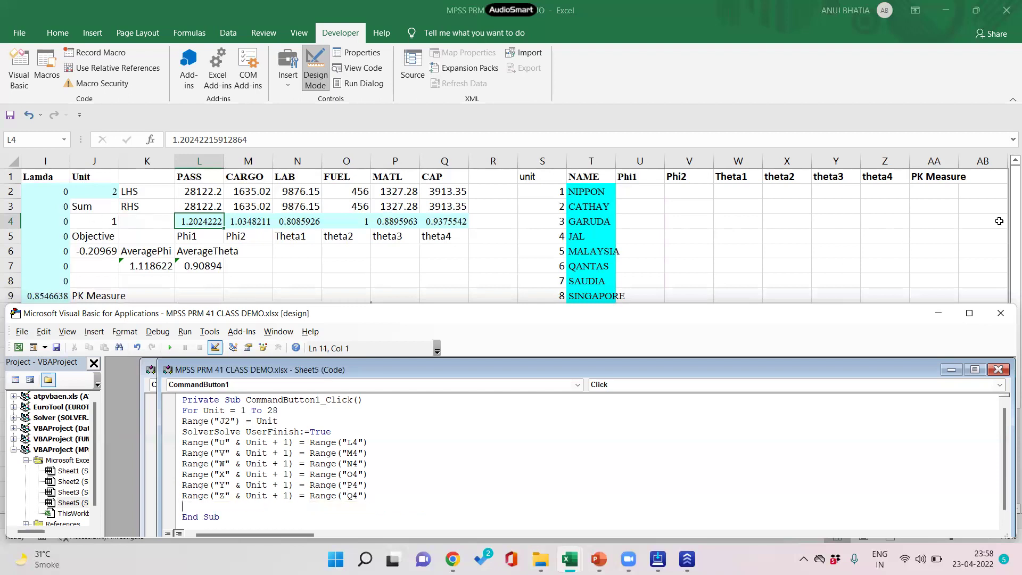
Step: Check on the worksheet which cell holds the computed PK Measure and which column of the results table receives it
click(1015, 223)
scroll(607, 205, down, 1)
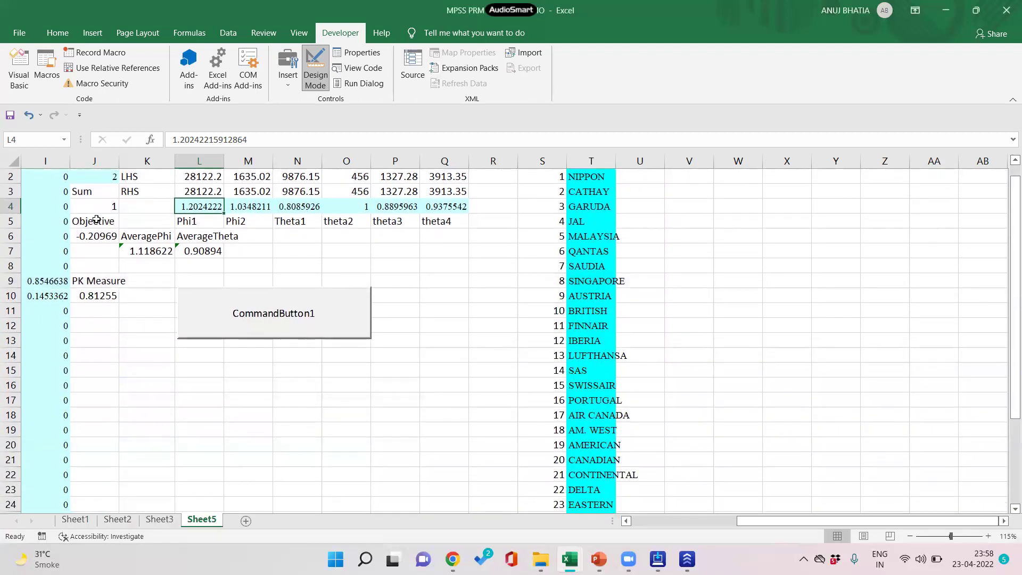
click(101, 297)
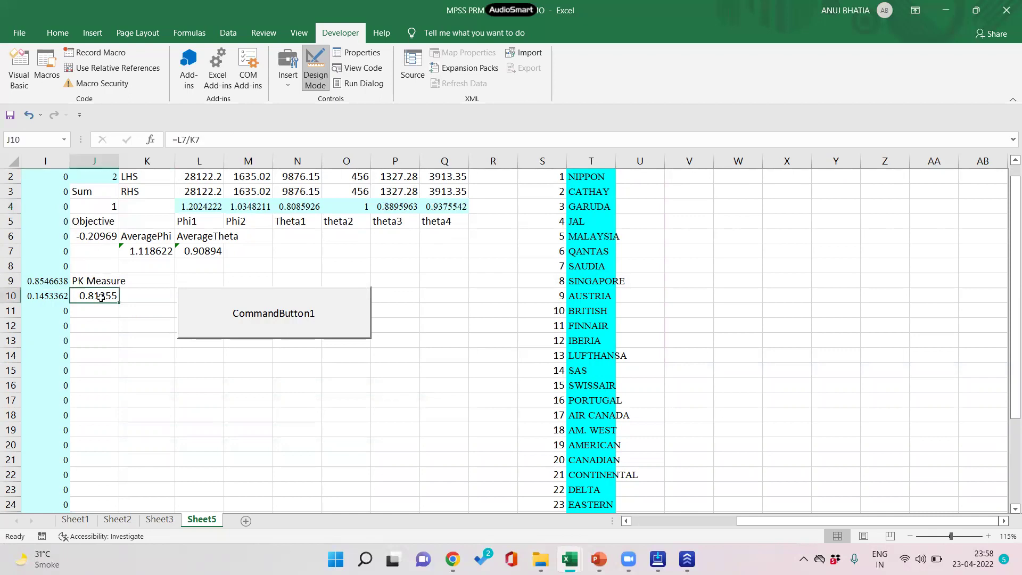
mouse_move(570, 558)
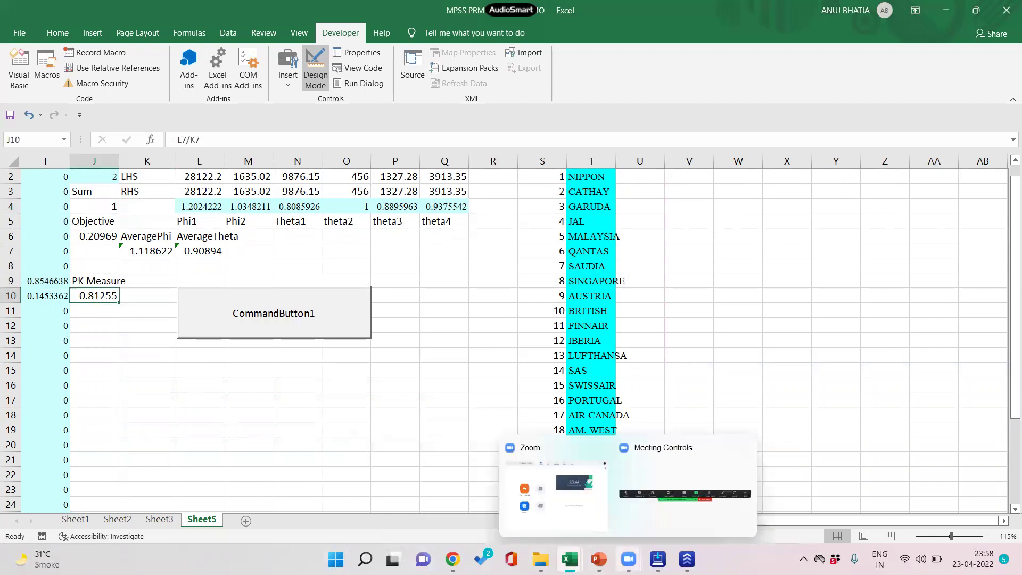
scroll(602, 362, up, 1)
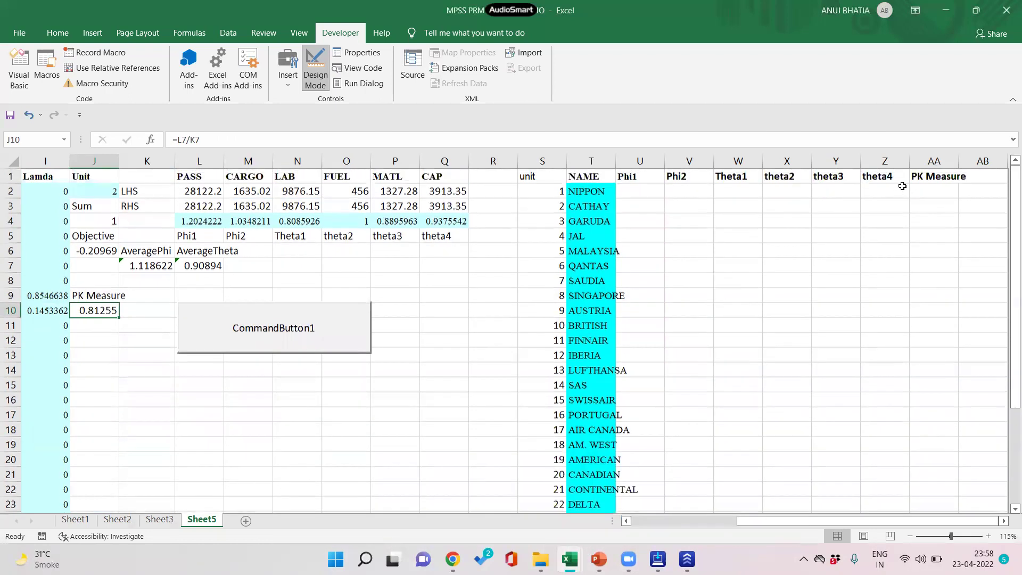
click(941, 178)
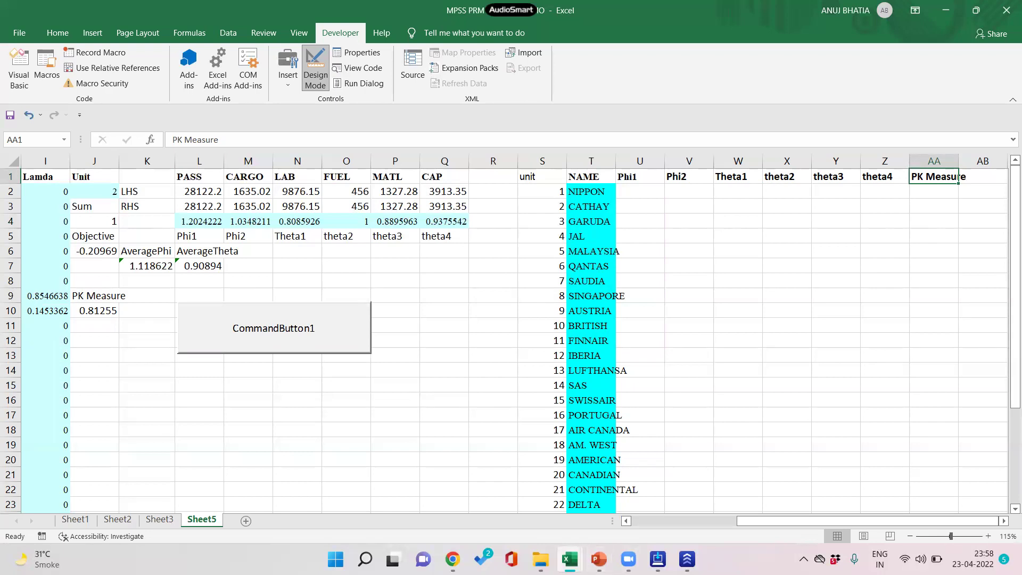
Step: Return to the code window and add the line Range("AA" & Unit + 1) = Range("J10") to record the PK Measure
mouse_move(570, 559)
click(719, 527)
text(Range)
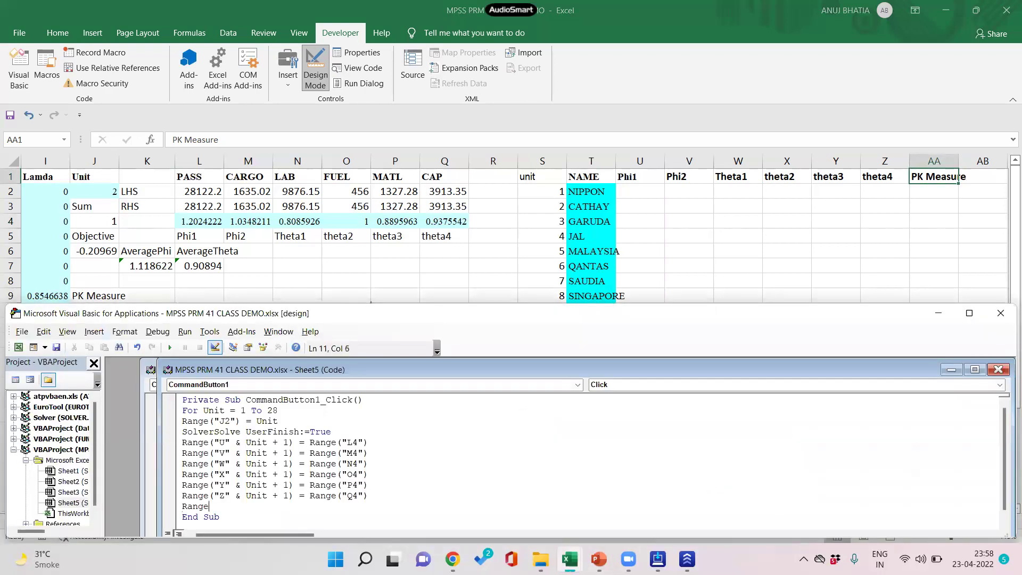
text(("AA" )
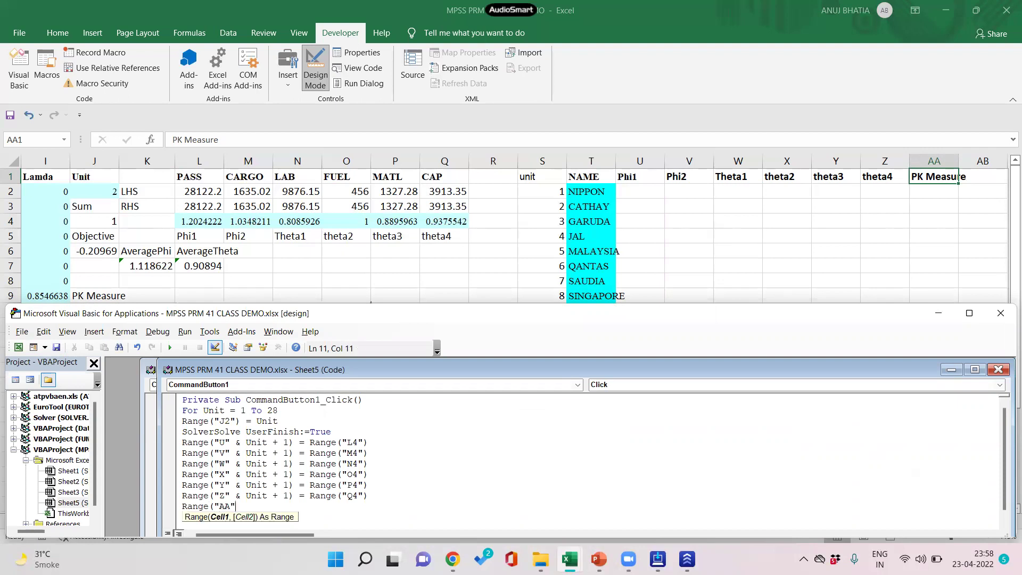
text(& Unit + 1) = Raange)
key(BackSpace)
key(BackSpace)
key(BackSpace)
text(ange()
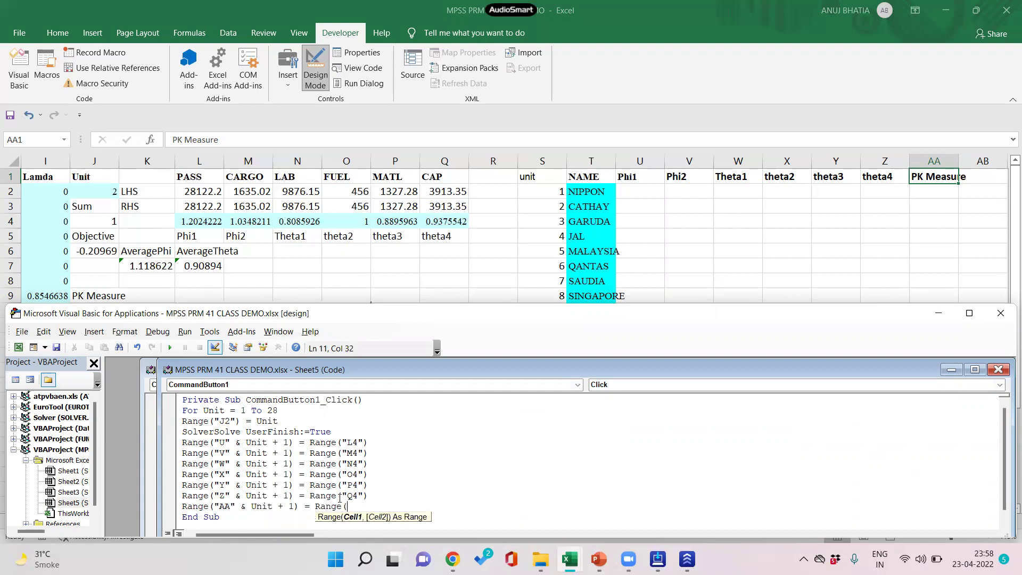
text("J2)
text(10)
text(")
text())
key(Return)
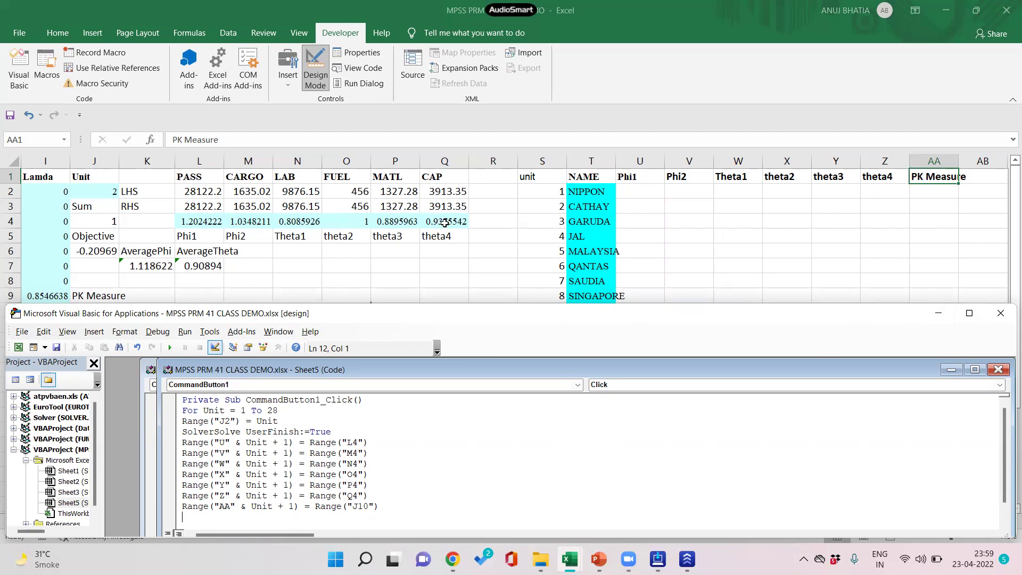
Step: Add the line Range("I2:I29").Value = 0 to the loop to reset the lambda values
text(Range()
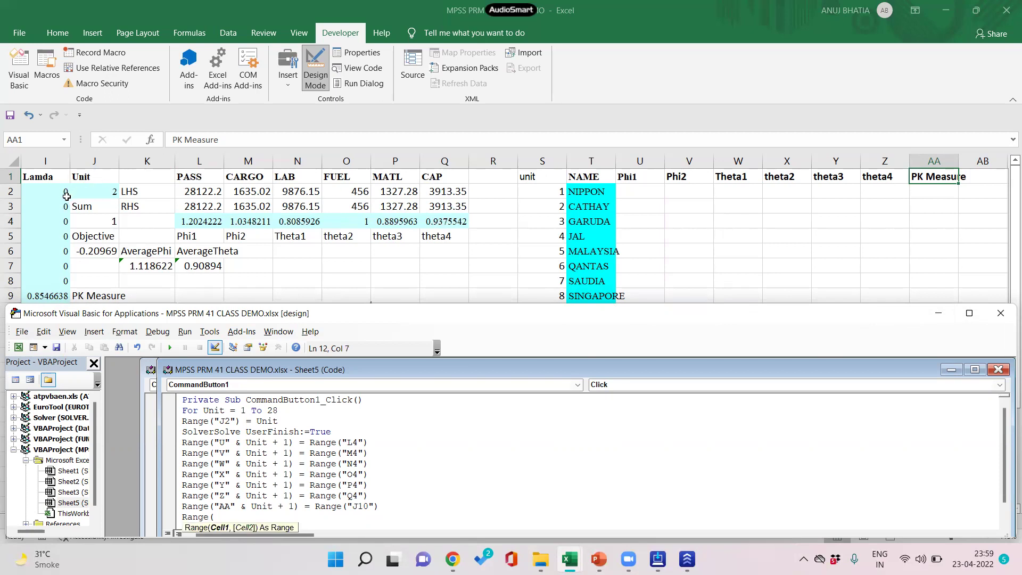
text("I2:I29"). Val)
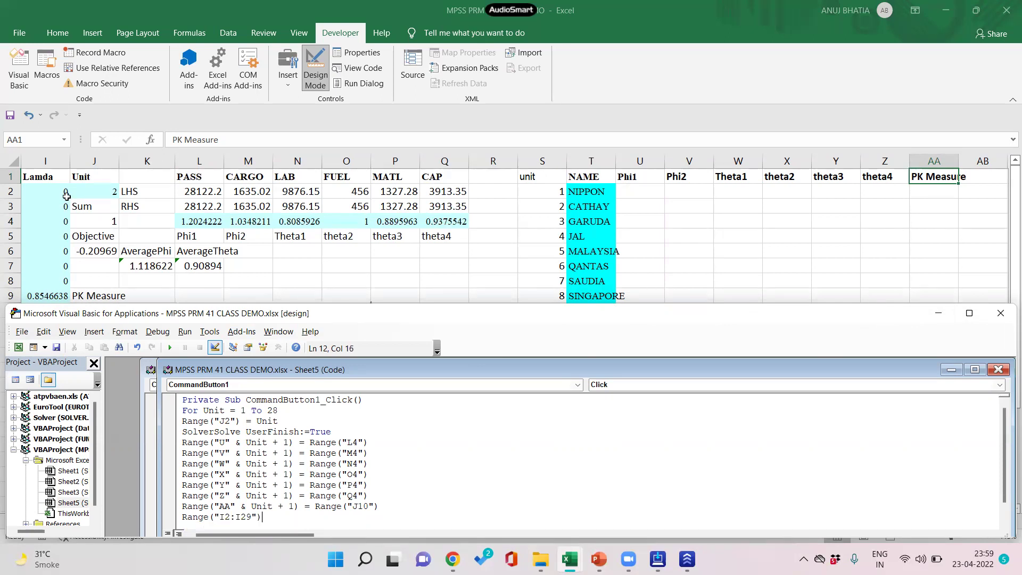
text(ue = 0)
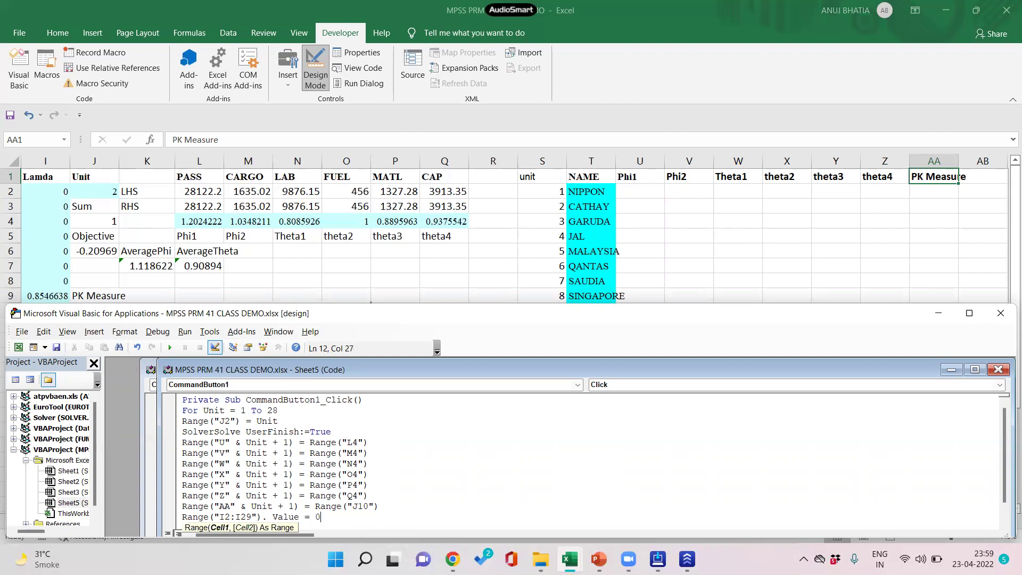
key(Return)
Step: Add the line Range("L4:Q4").Value = 0 to reset the Phi and Theta cells, and close the loop with Next Unit
text(Range)
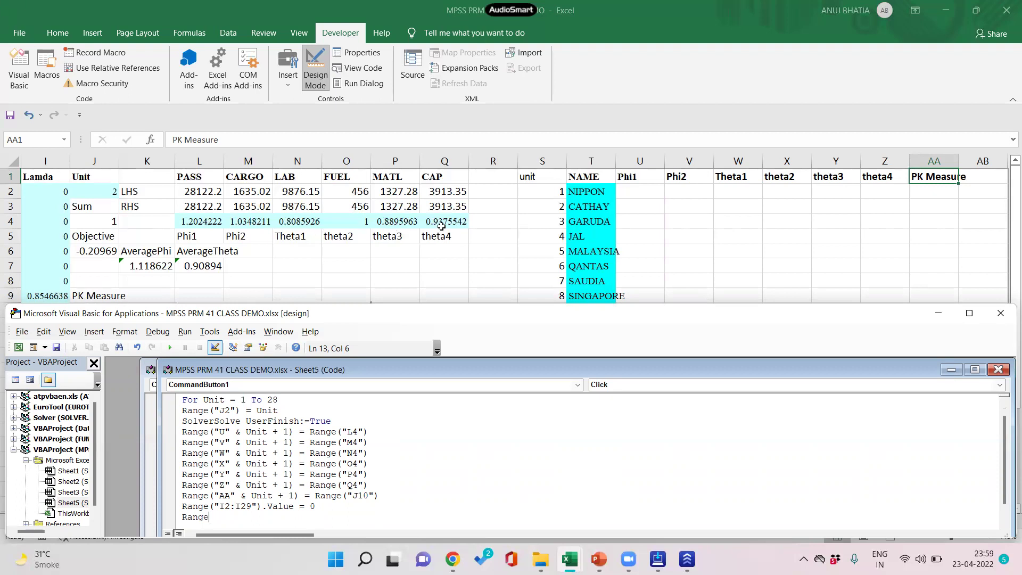
text(()
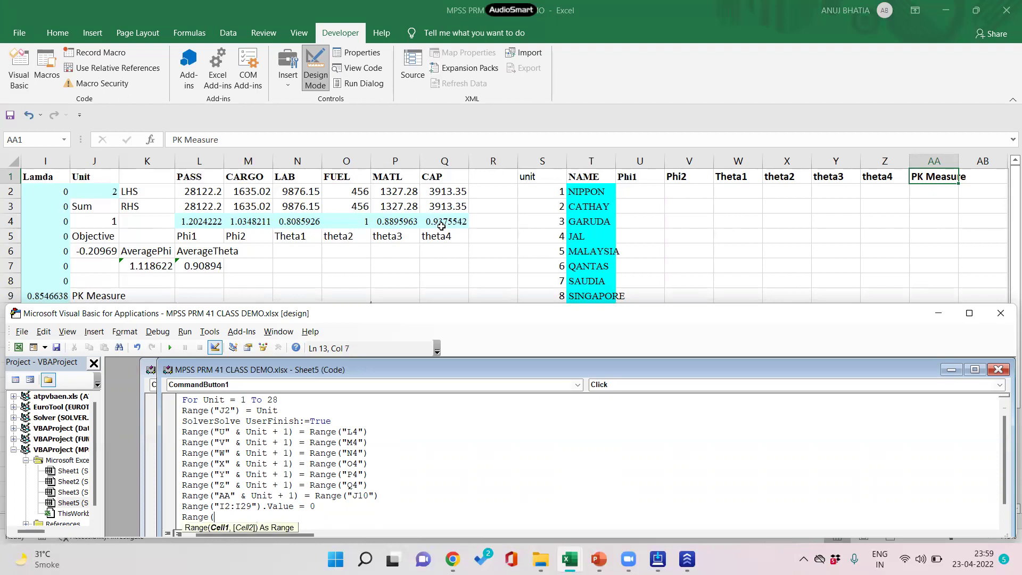
text("L4:Q4"). Va)
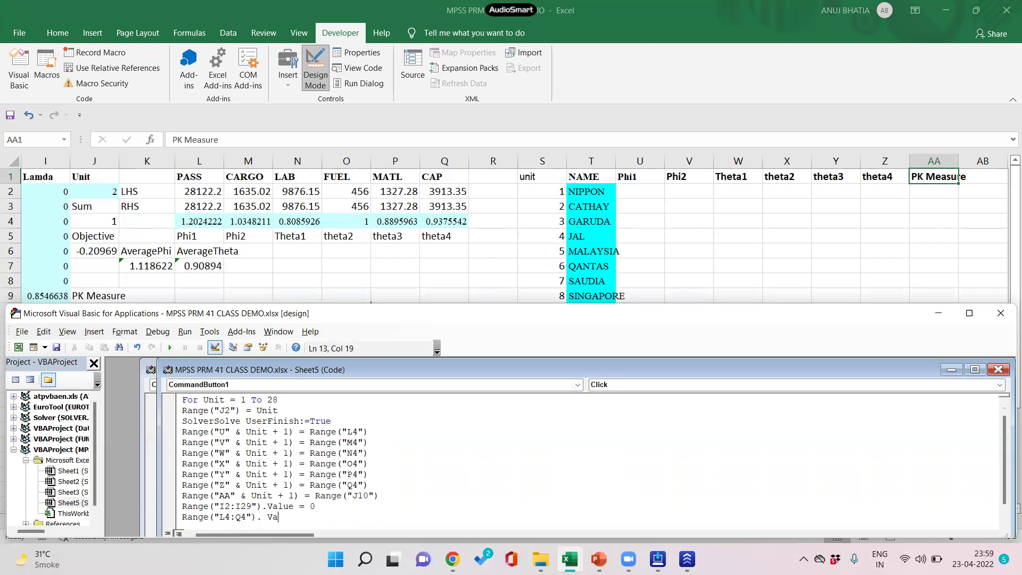
text(lue = 0)
key(Return)
text(Next Unit)
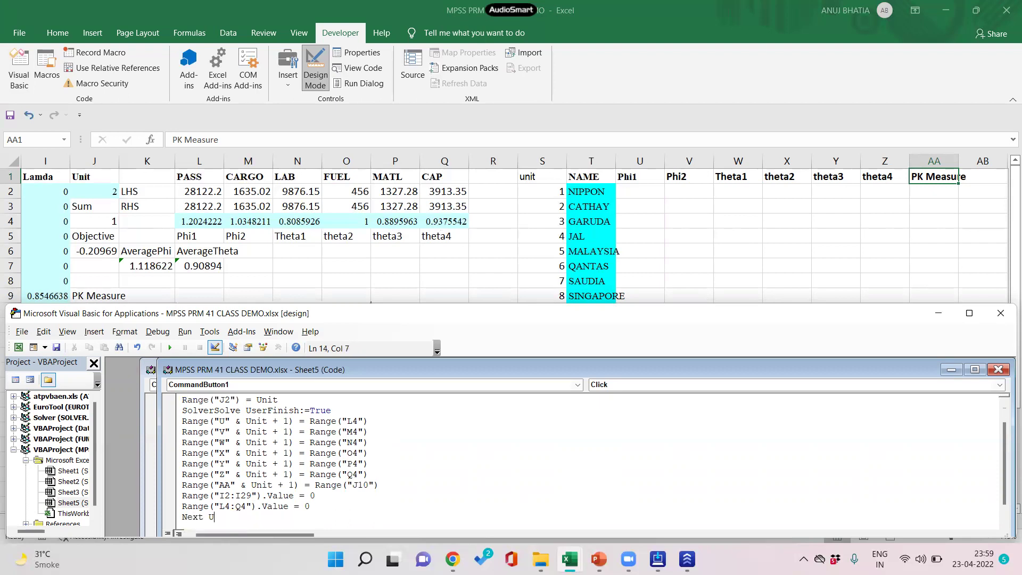
scroll(427, 227, down, 1)
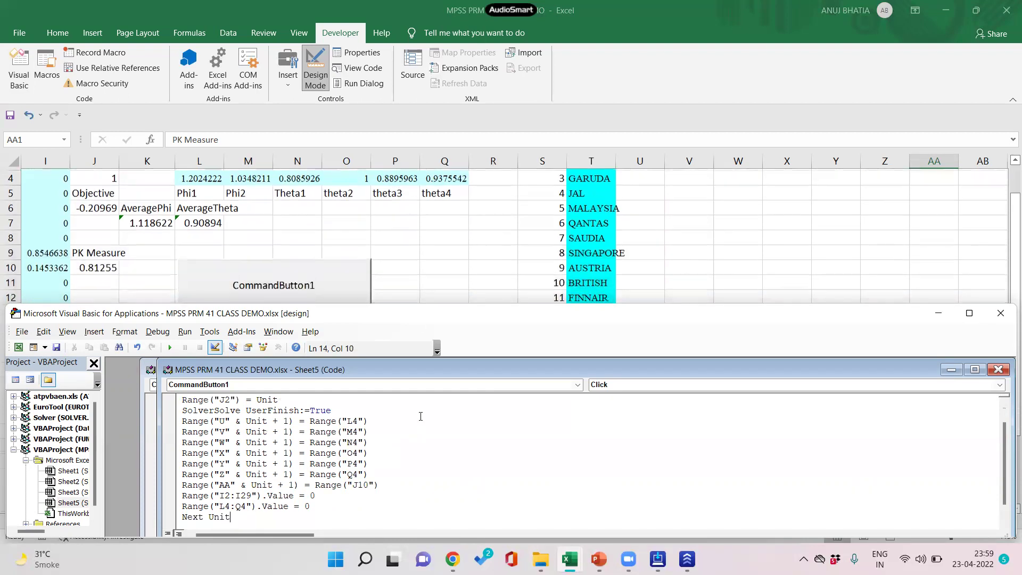
Step: Check that the Solver library is enabled in the VBA project's references and accept the selection
scroll(404, 474, down, 1)
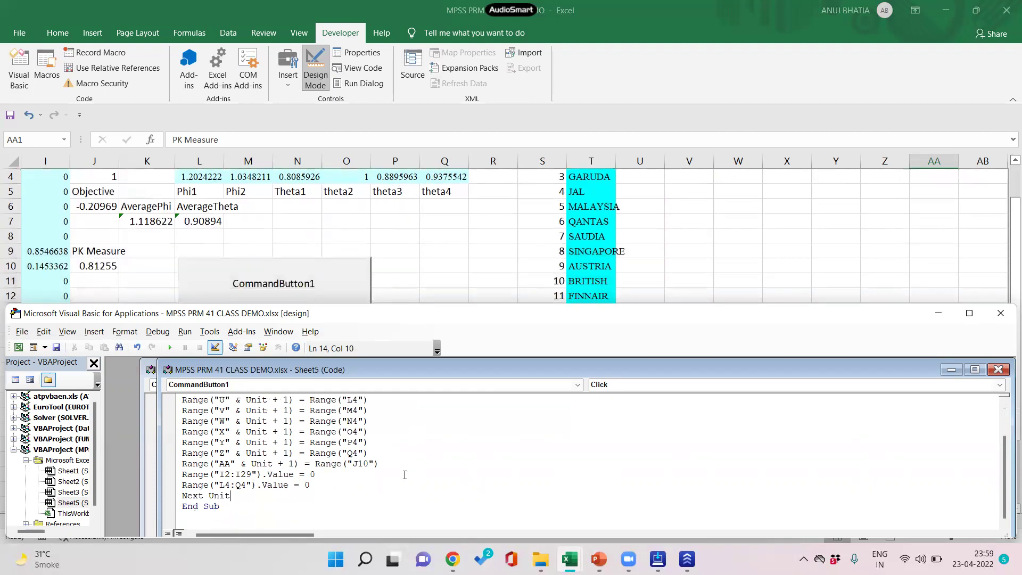
click(210, 337)
click(239, 346)
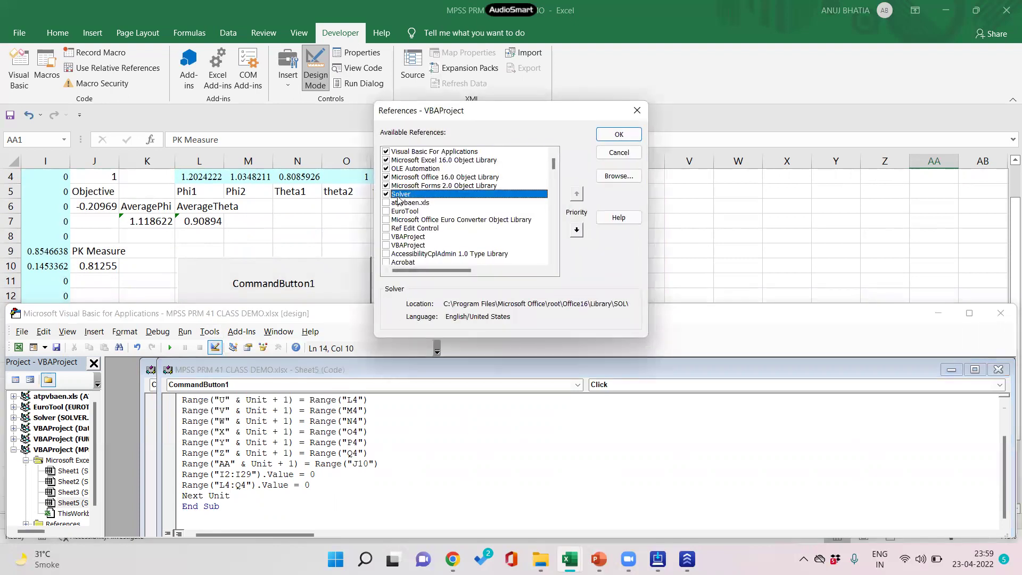
click(617, 135)
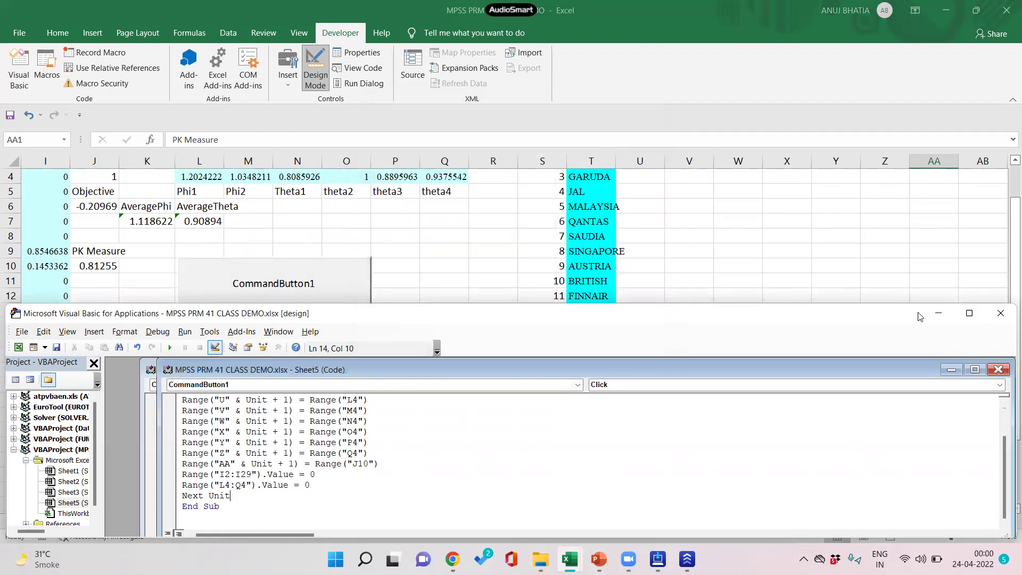
Step: Return to the worksheet, turn off Design Mode, and run the CommandButton1 macro to fill the results table for all 28 units
click(938, 313)
scroll(583, 324, up, 1)
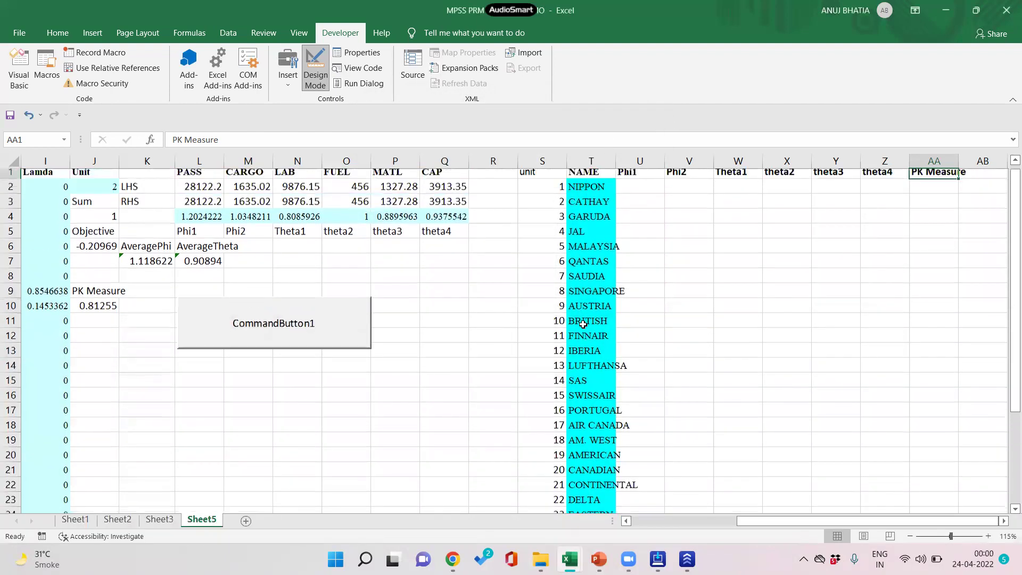
click(247, 330)
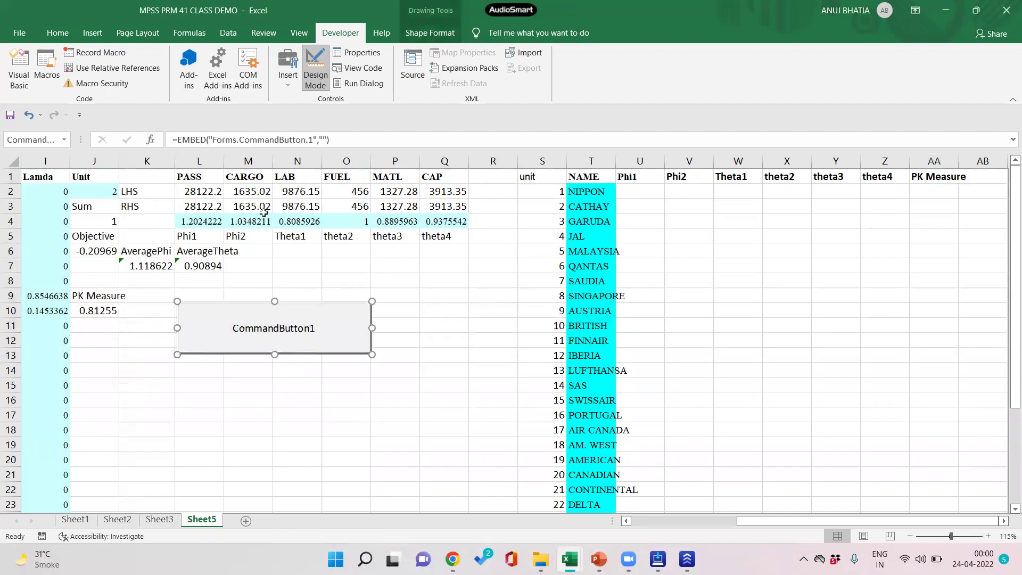
click(314, 77)
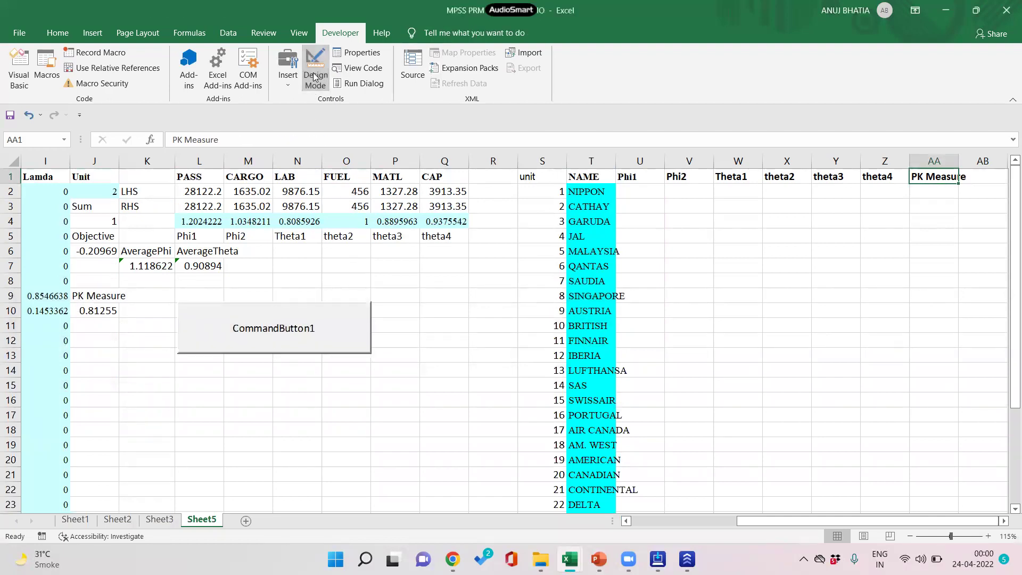
click(300, 330)
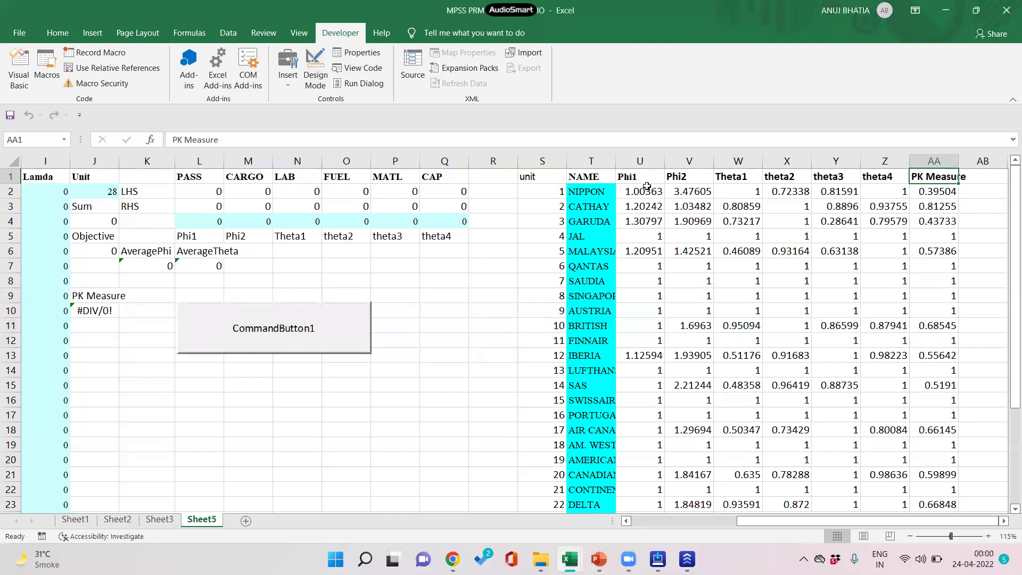
scroll(930, 234, down, 3)
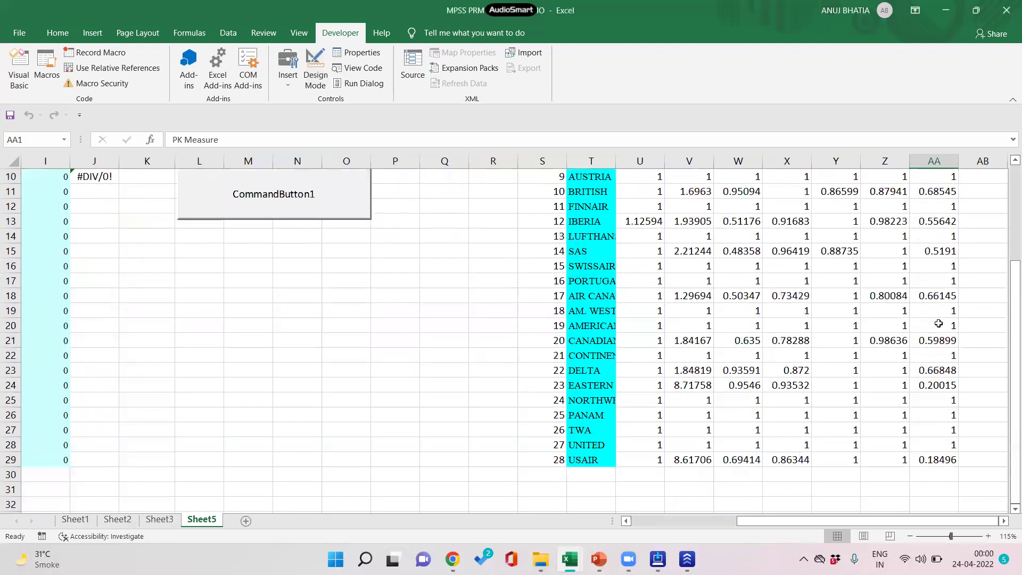
scroll(938, 324, up, 3)
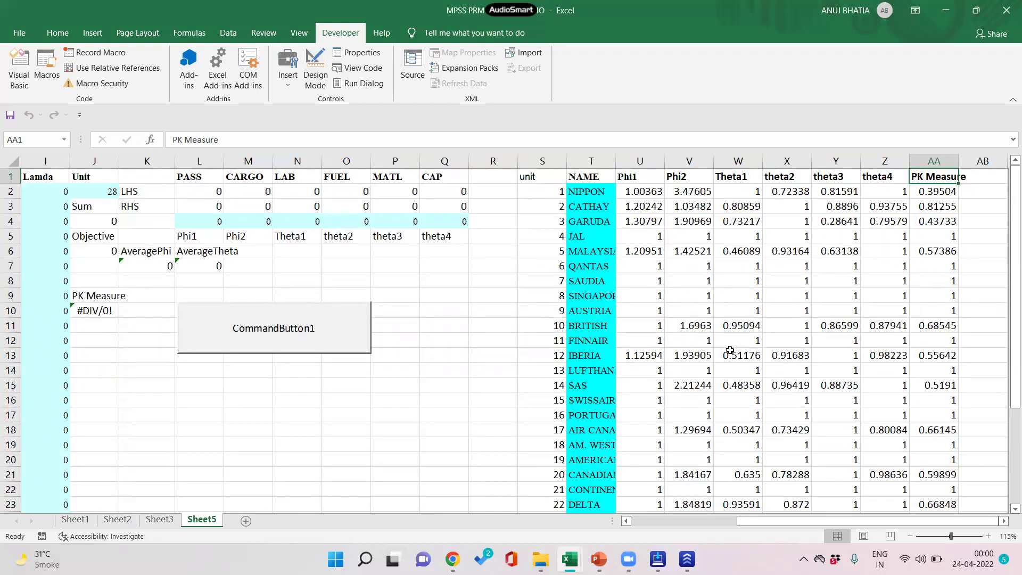